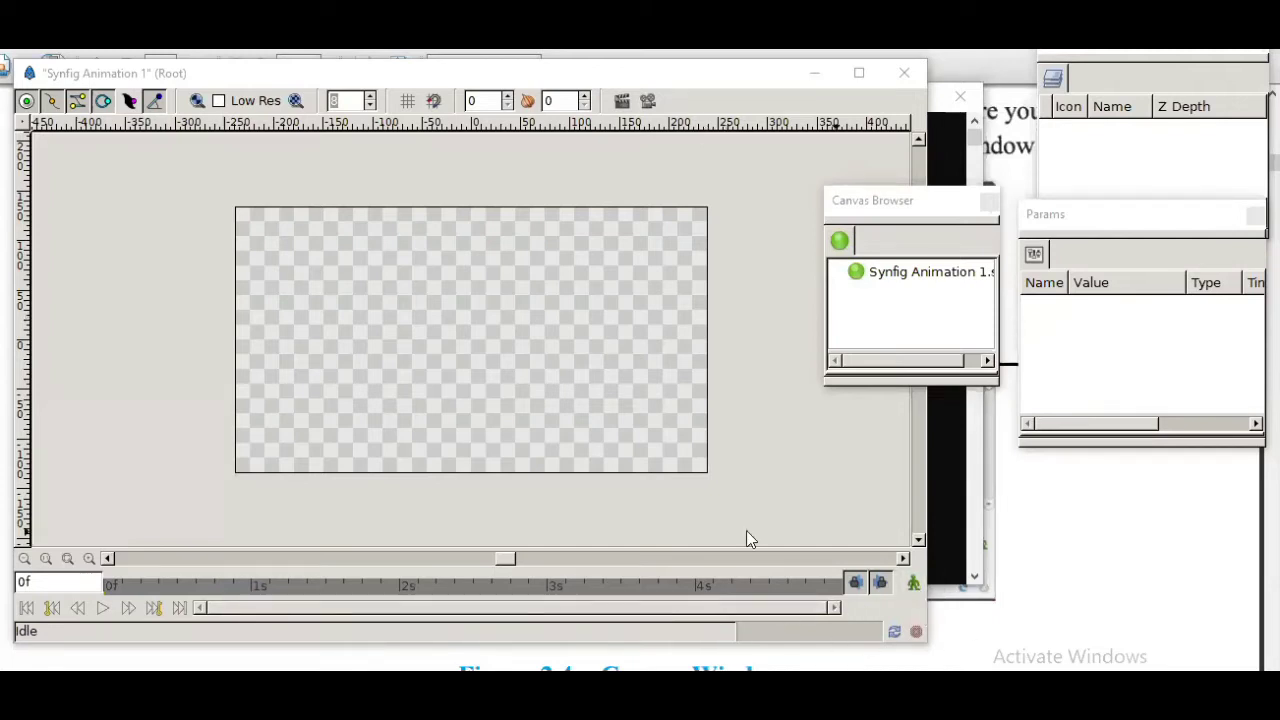
- Set the current time on the animation timeline to 5s
left_click(103, 527)
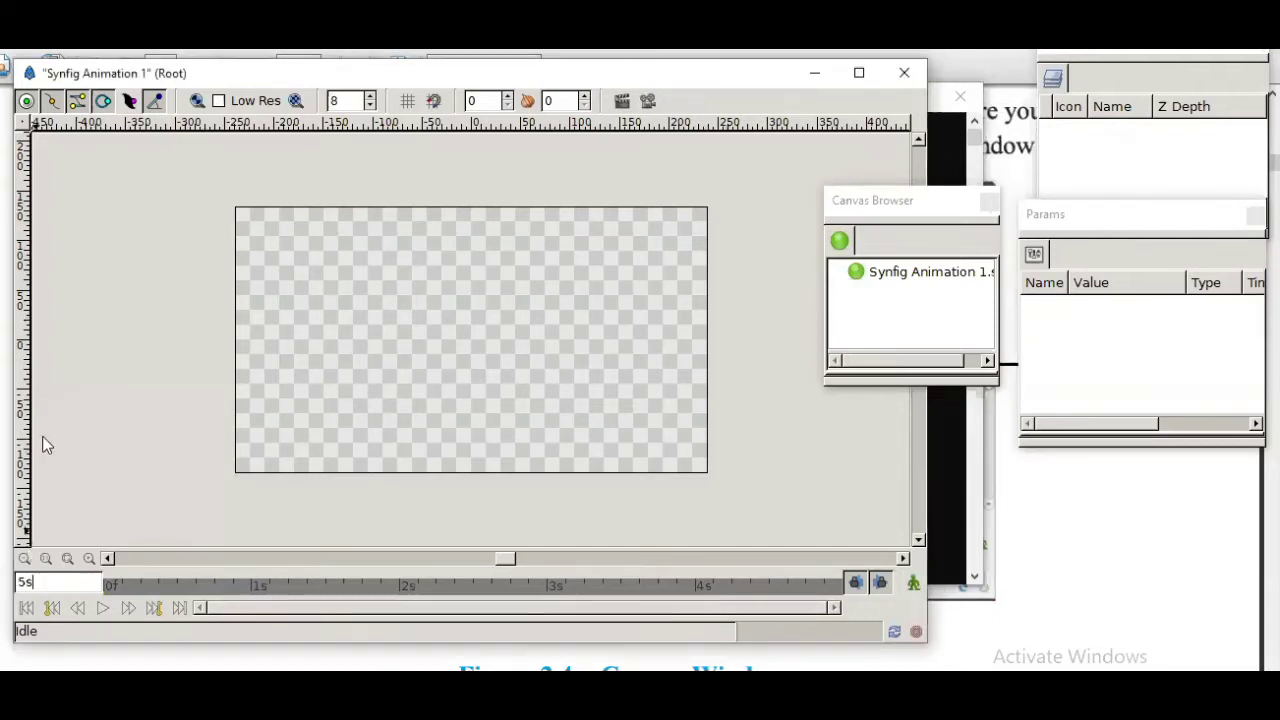
left_click(27, 121)
mouse_move(118, 139)
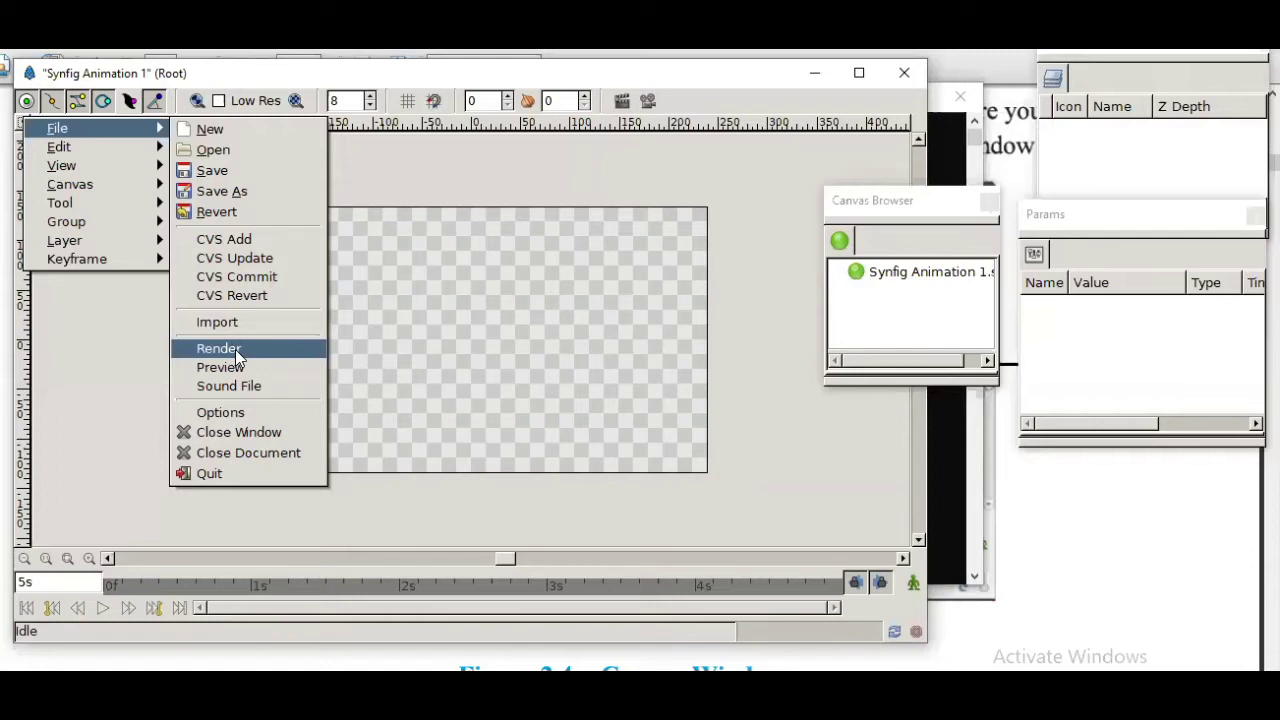
left_click(666, 78)
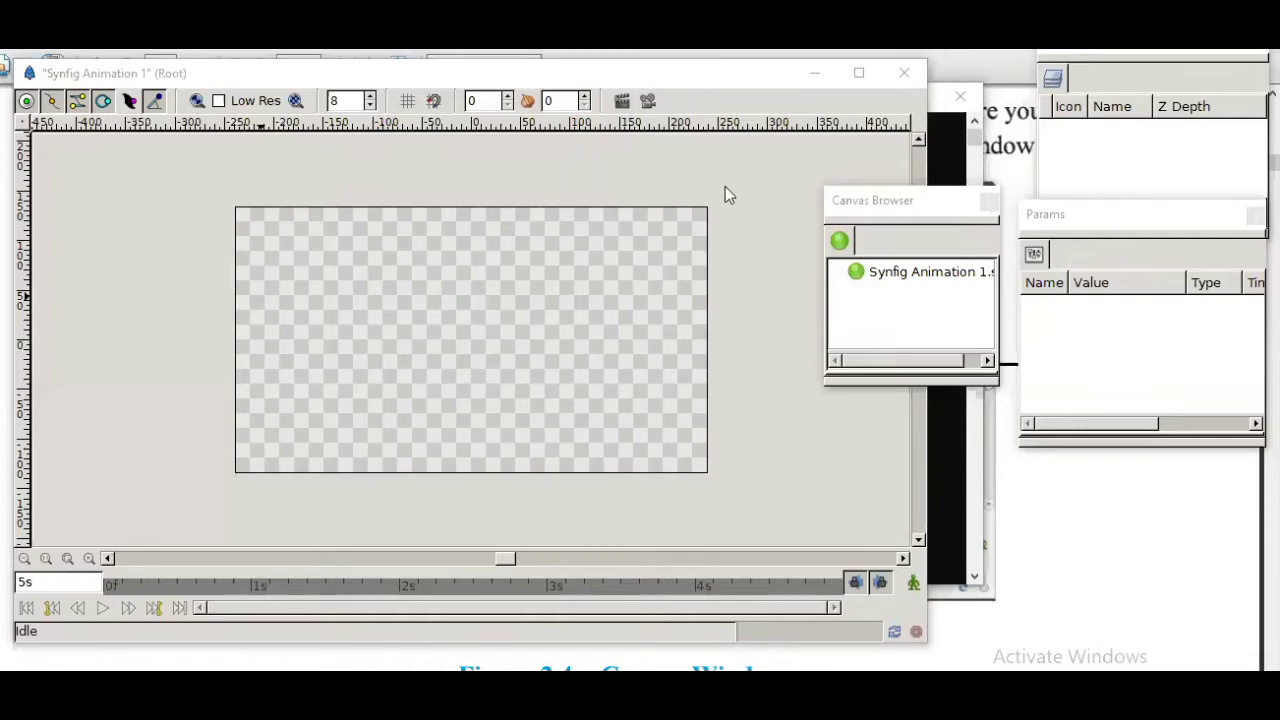
- Set the canvas end time to 10s in the canvas properties, apply it and close the properties
left_click(22, 122)
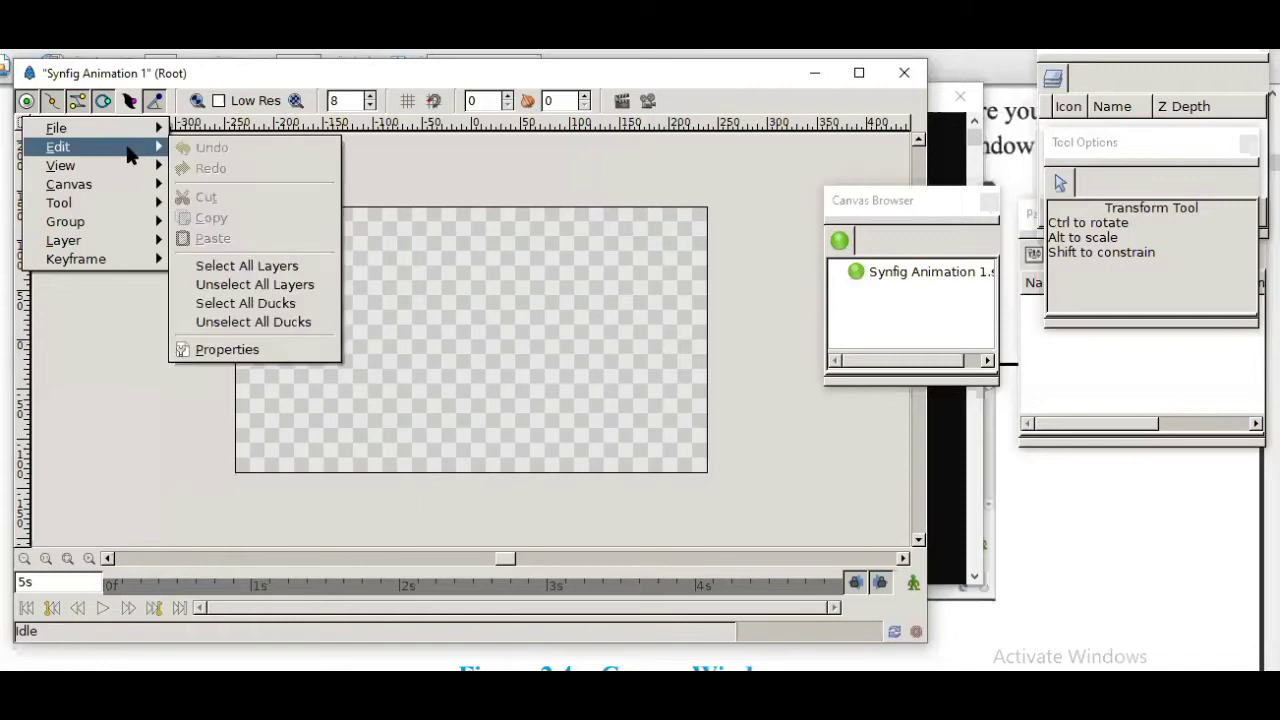
left_click(240, 350)
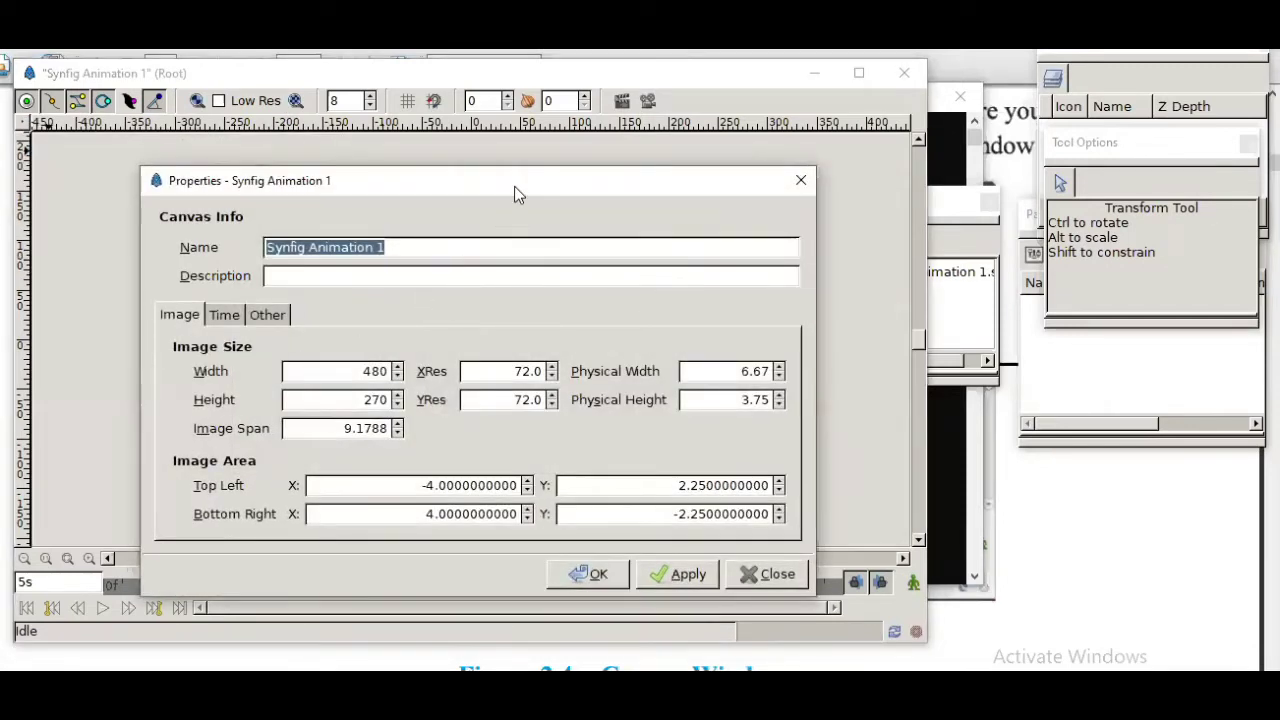
left_click_drag(522, 180, 578, 146)
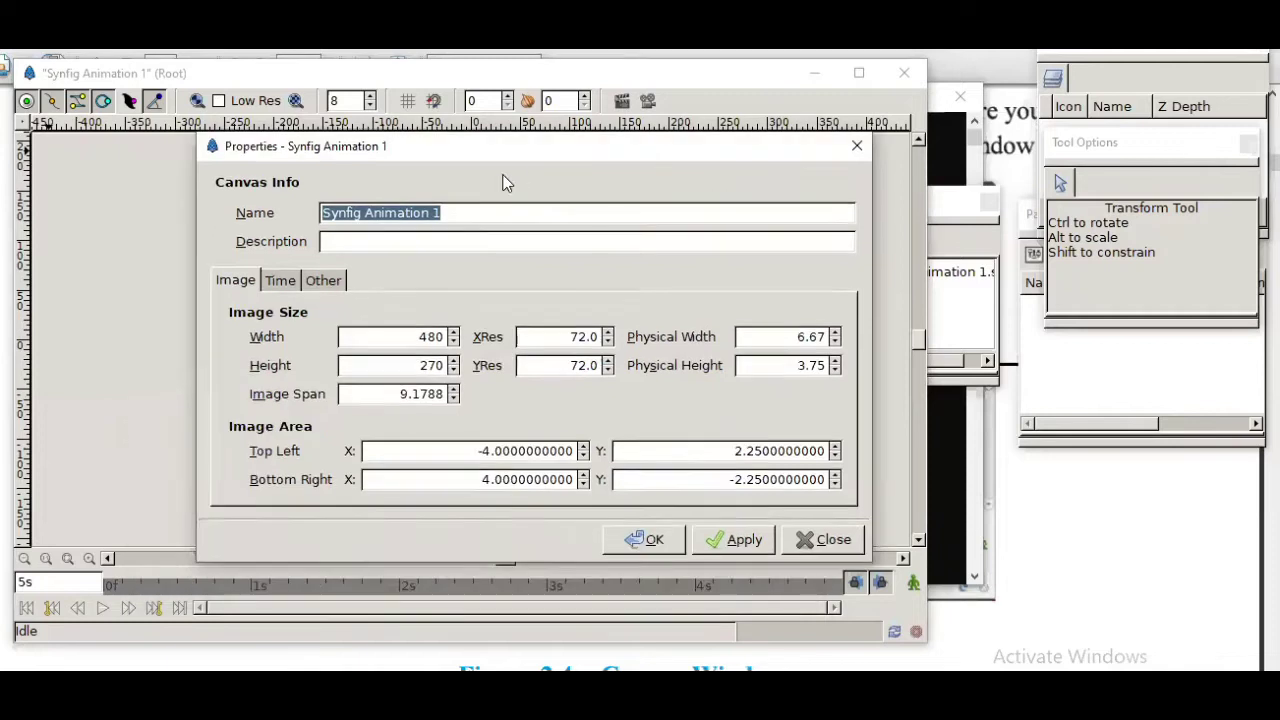
left_click(284, 282)
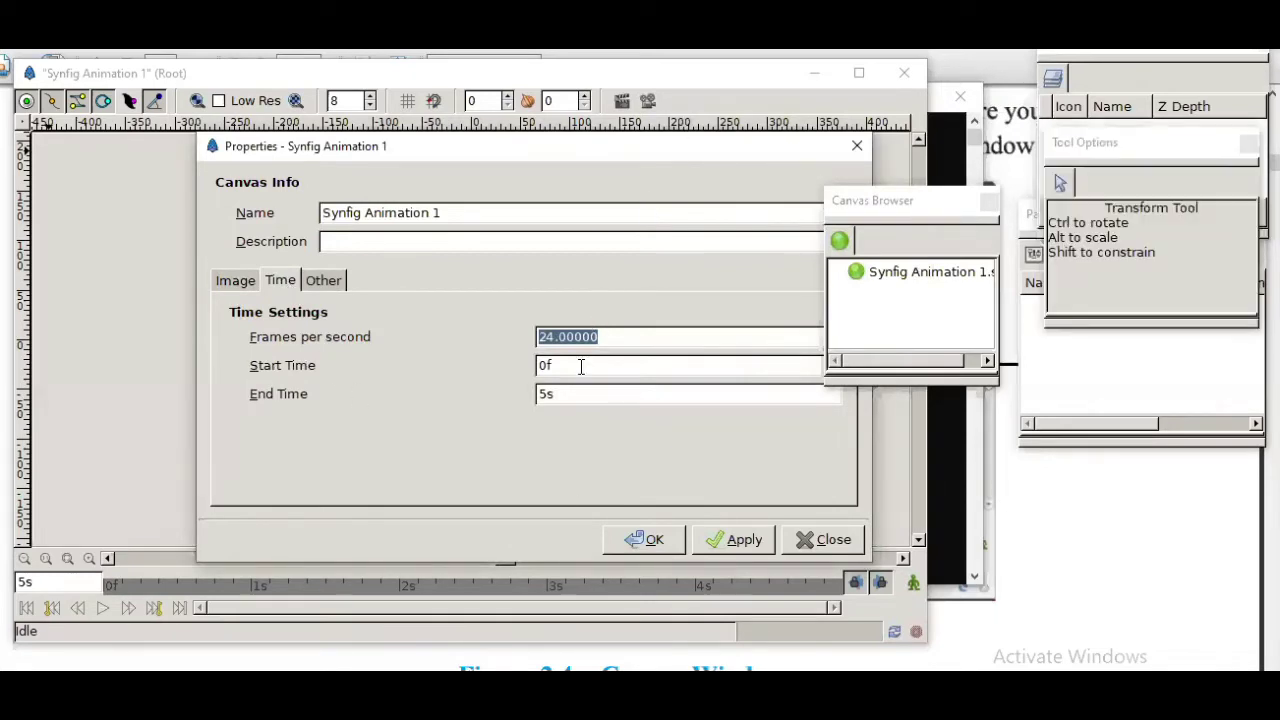
double_click(544, 396)
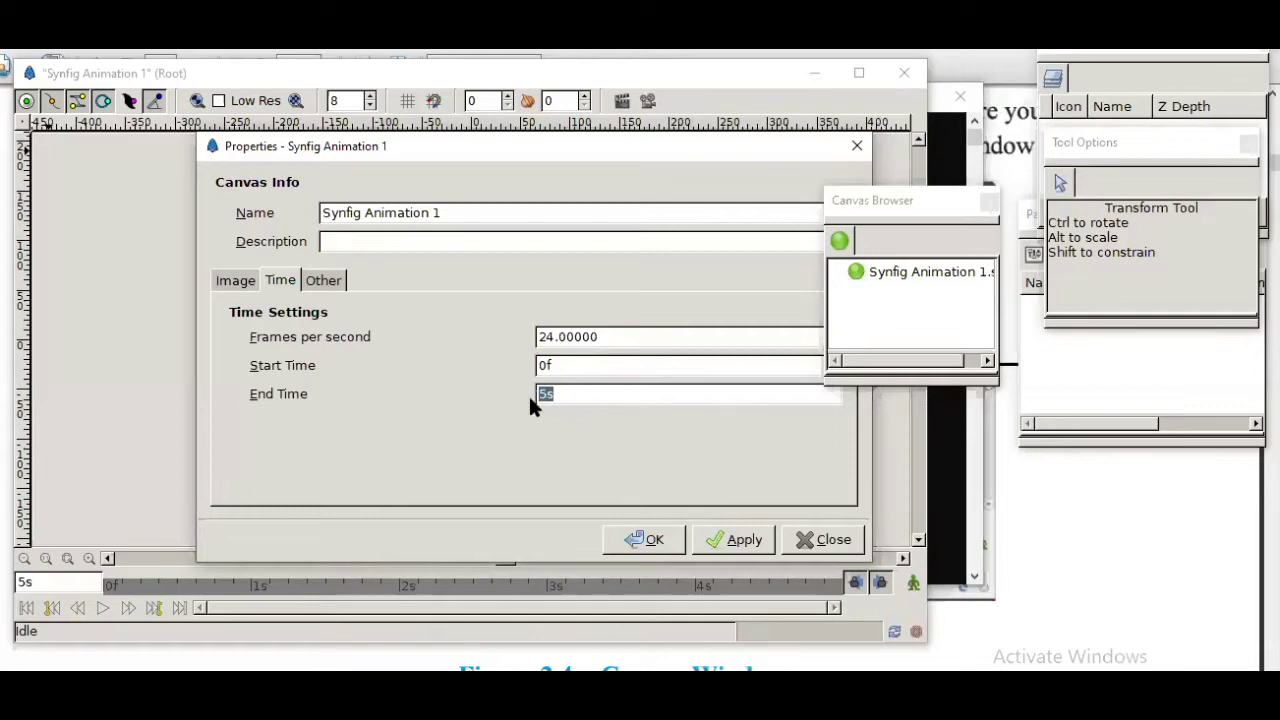
left_click(544, 395)
key("BackSpace")
type("10")
left_click(702, 545)
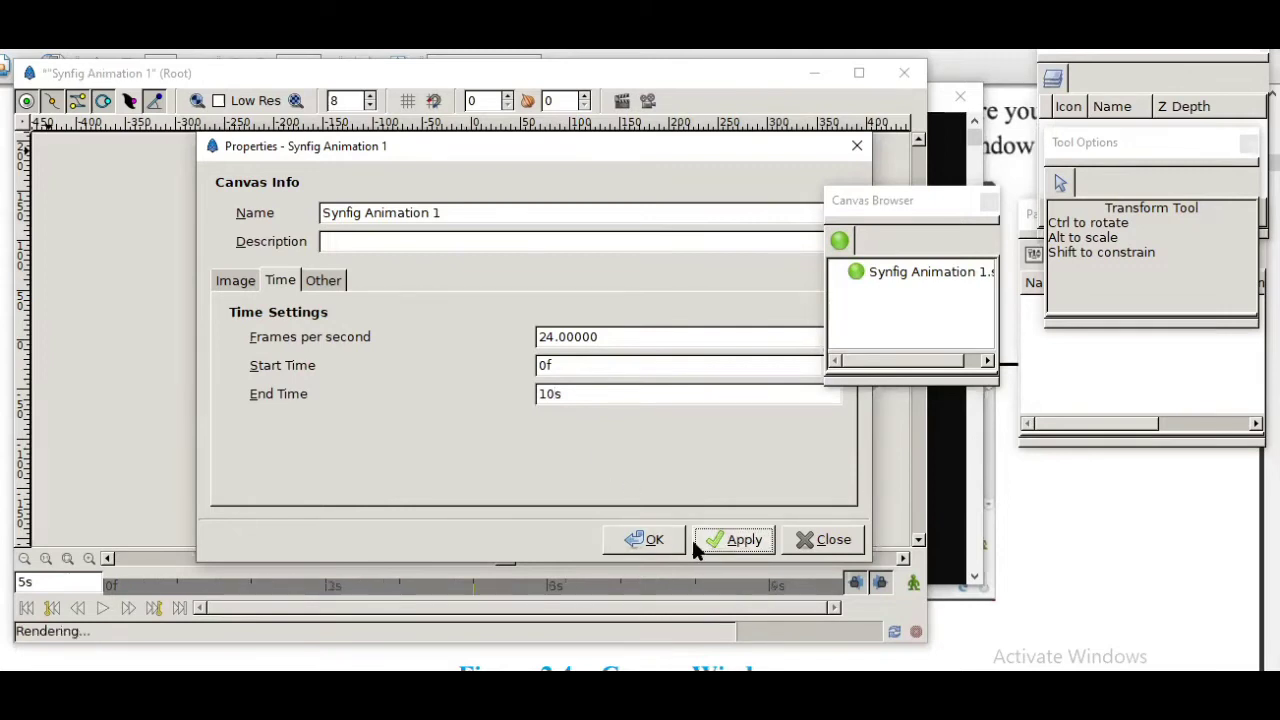
left_click(812, 541)
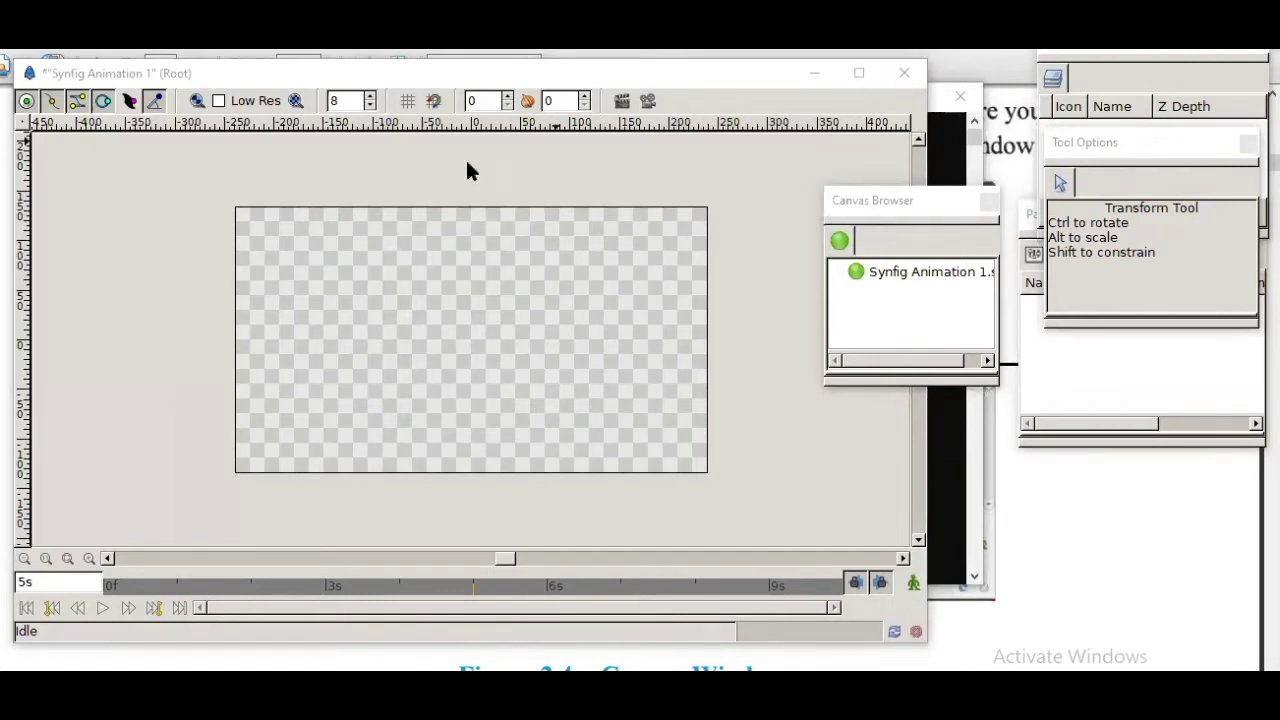
- Review the canvas properties for time, locks and links, and image size, and close them without changes
left_click(22, 124)
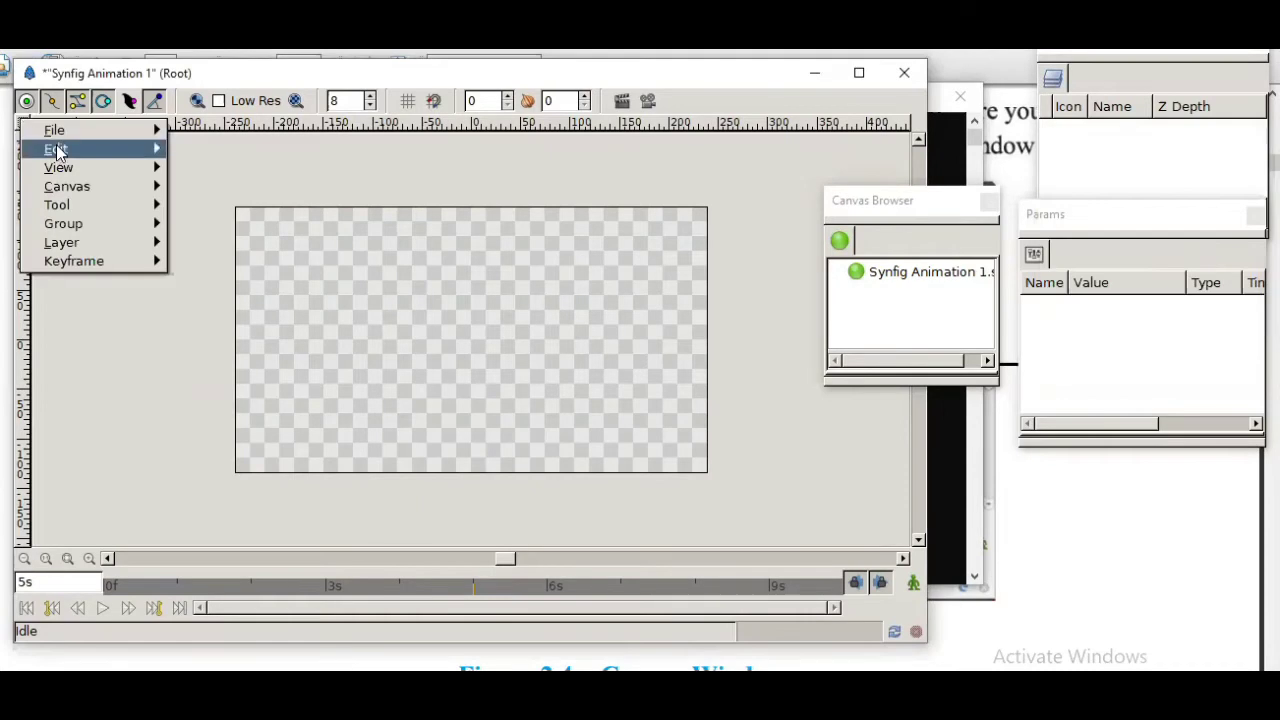
mouse_move(56, 148)
left_click(305, 352)
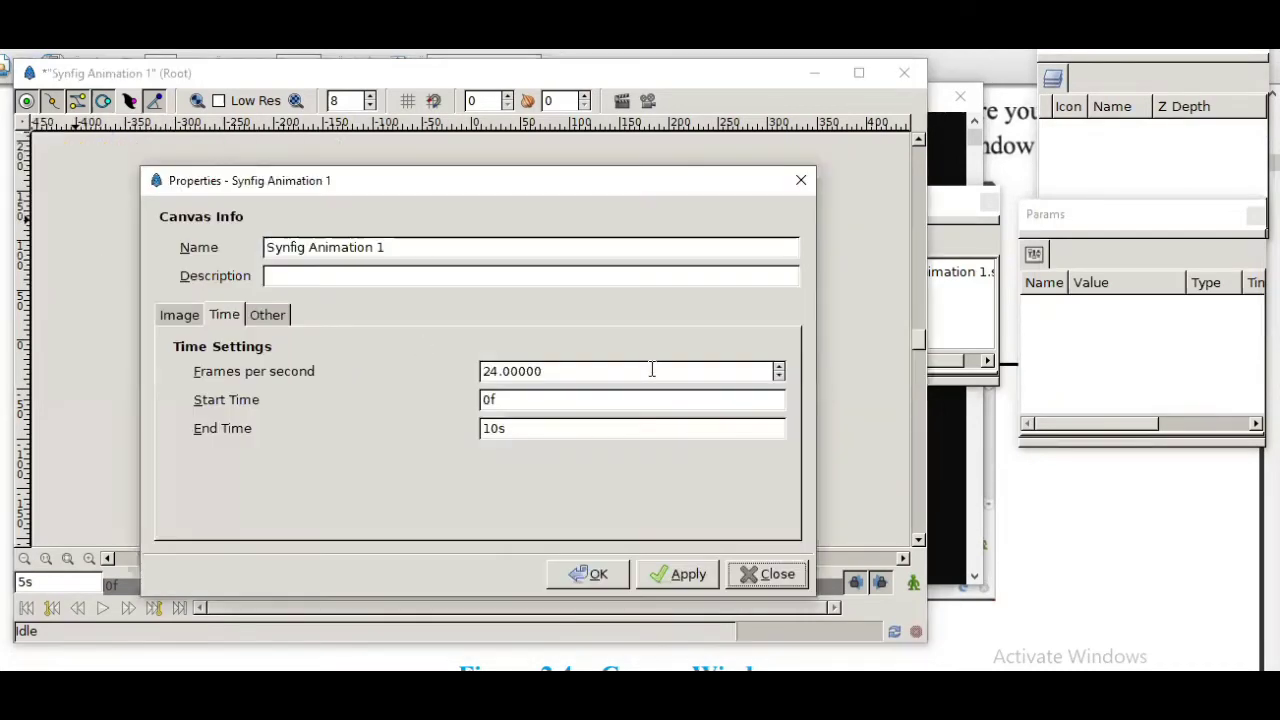
left_click(250, 315)
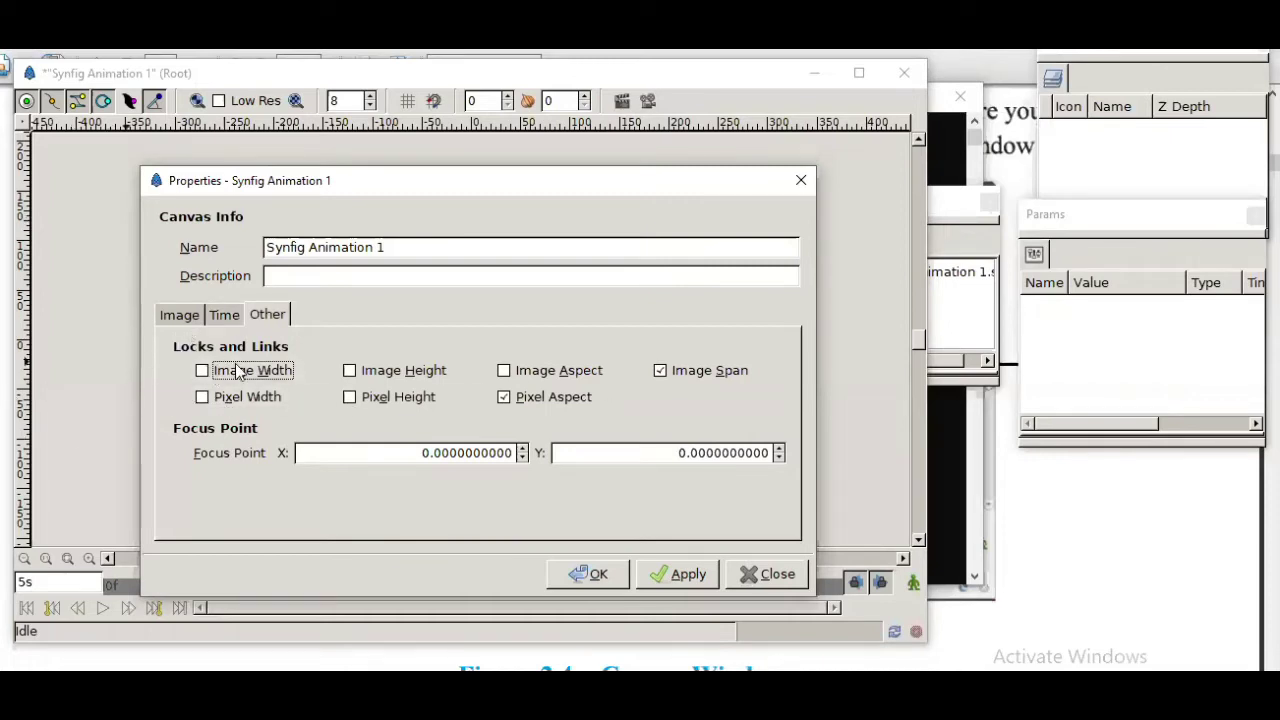
left_click(192, 318)
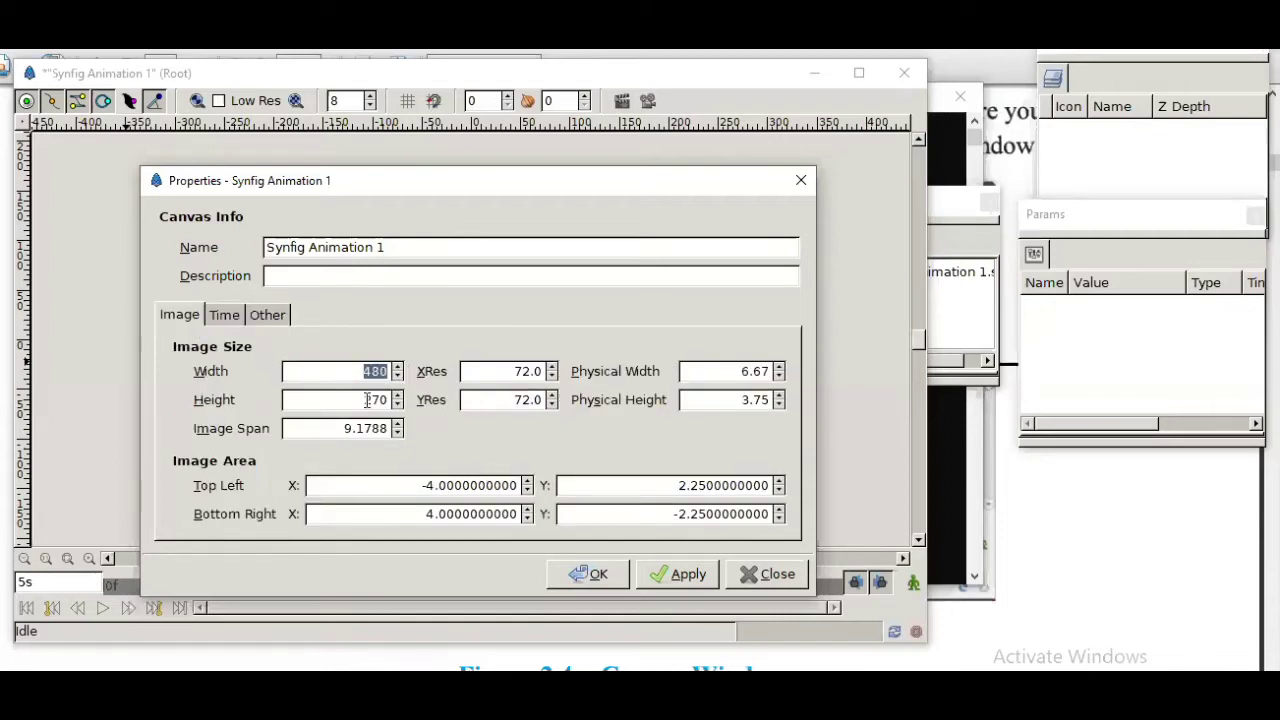
left_click(801, 180)
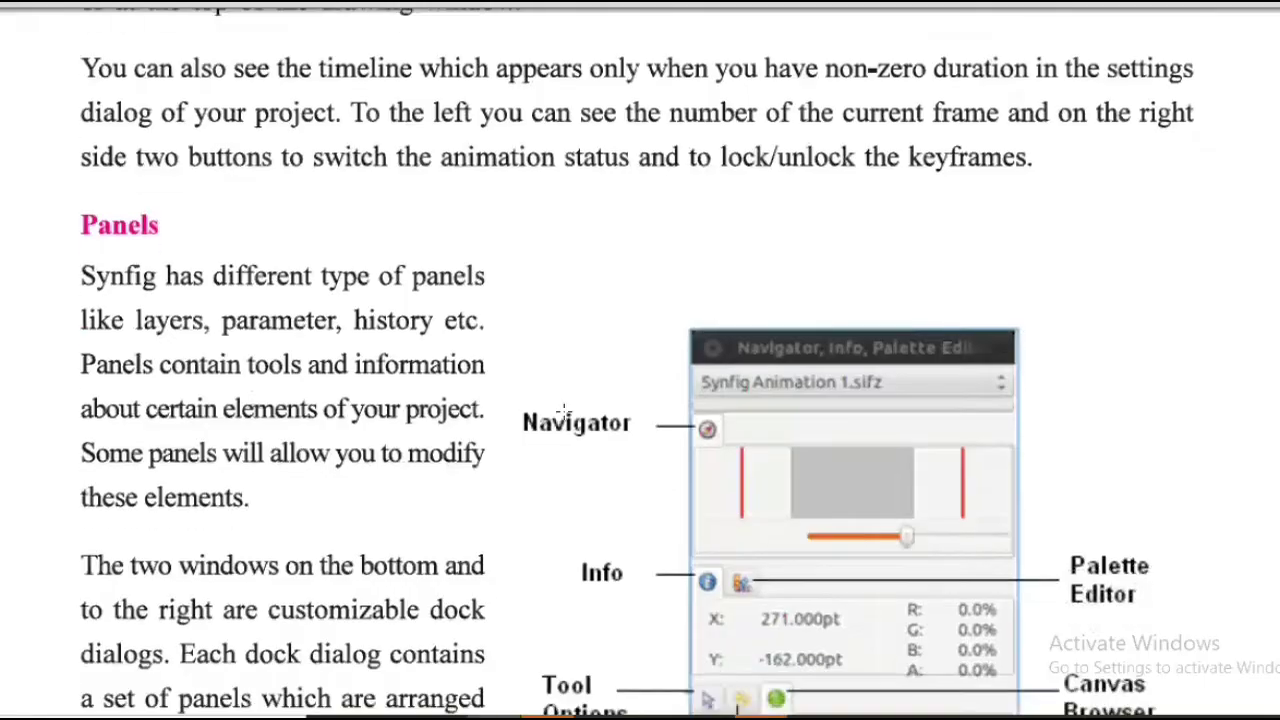
- Switch from the textbook PDF back to the Synfig Studio canvas window and move the Layers panel over the canvas
scroll(646, 409, "down", 4)
scroll(561, 410, "down", 3)
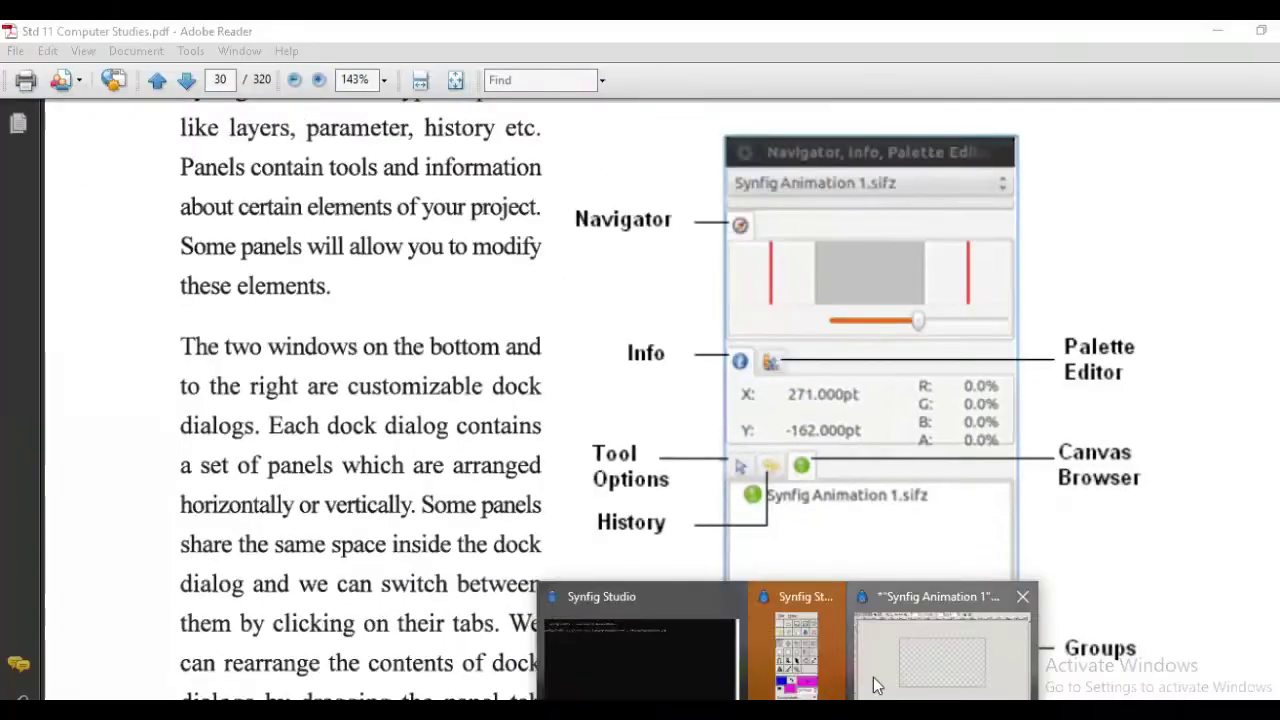
left_click(943, 640)
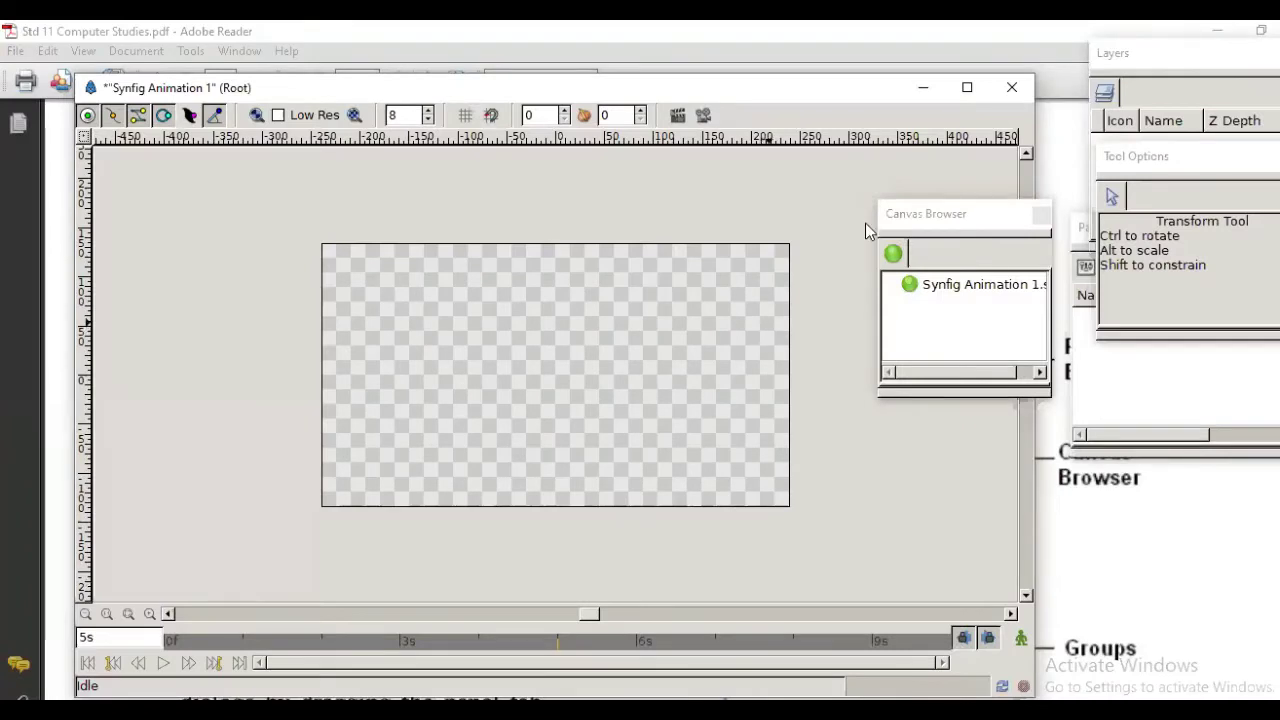
left_click(1185, 68)
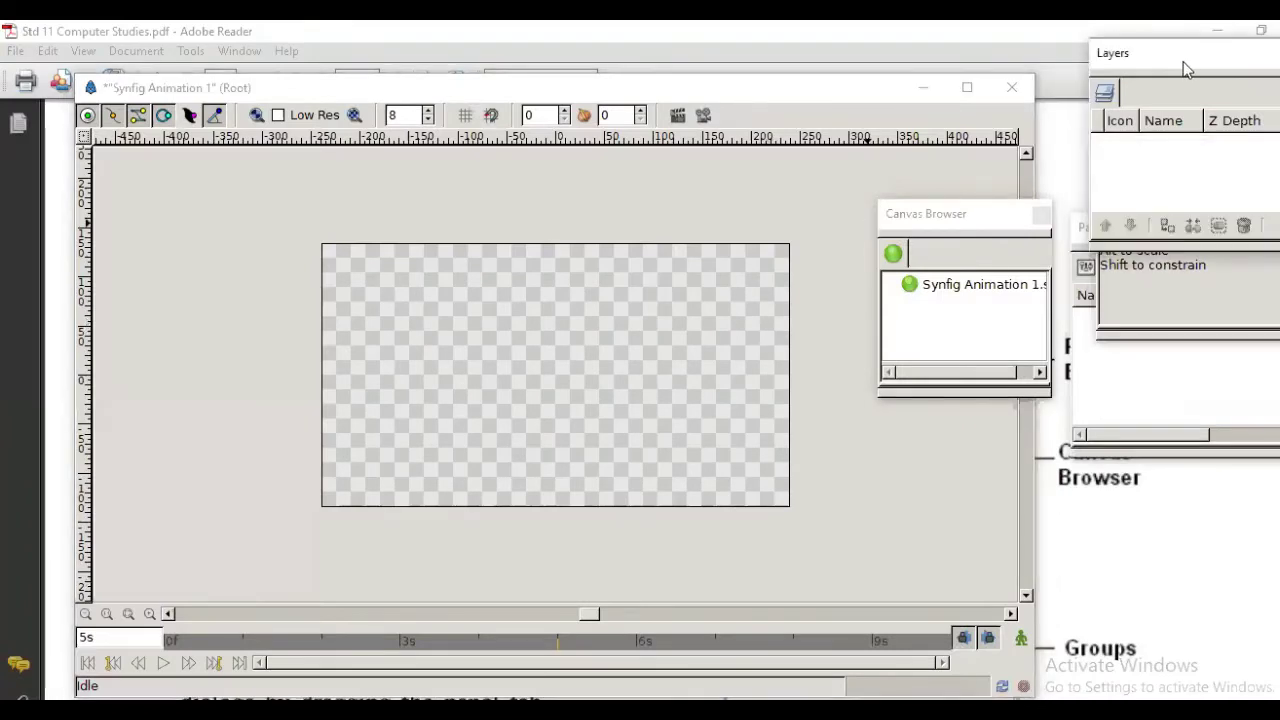
left_click_drag(1185, 68, 719, 246)
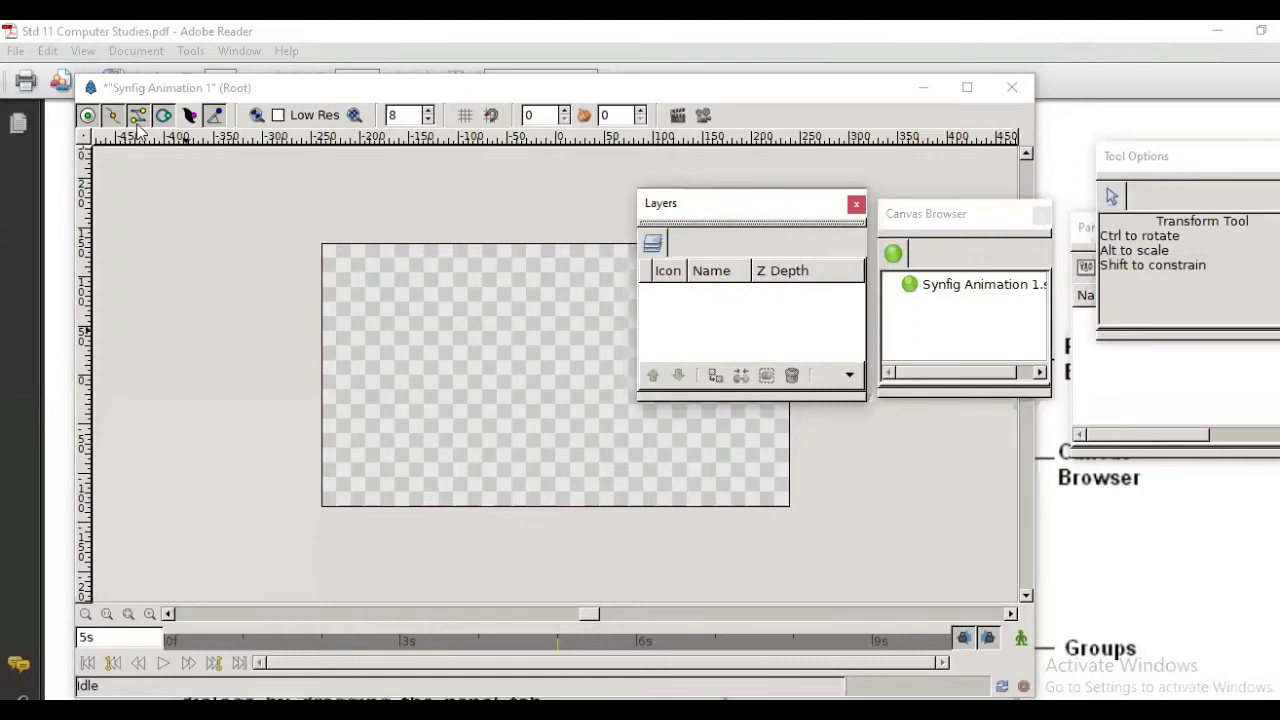
- Draw a magenta circle with a radius of about 63 pt in the upper-left part of the canvas
left_click(648, 698)
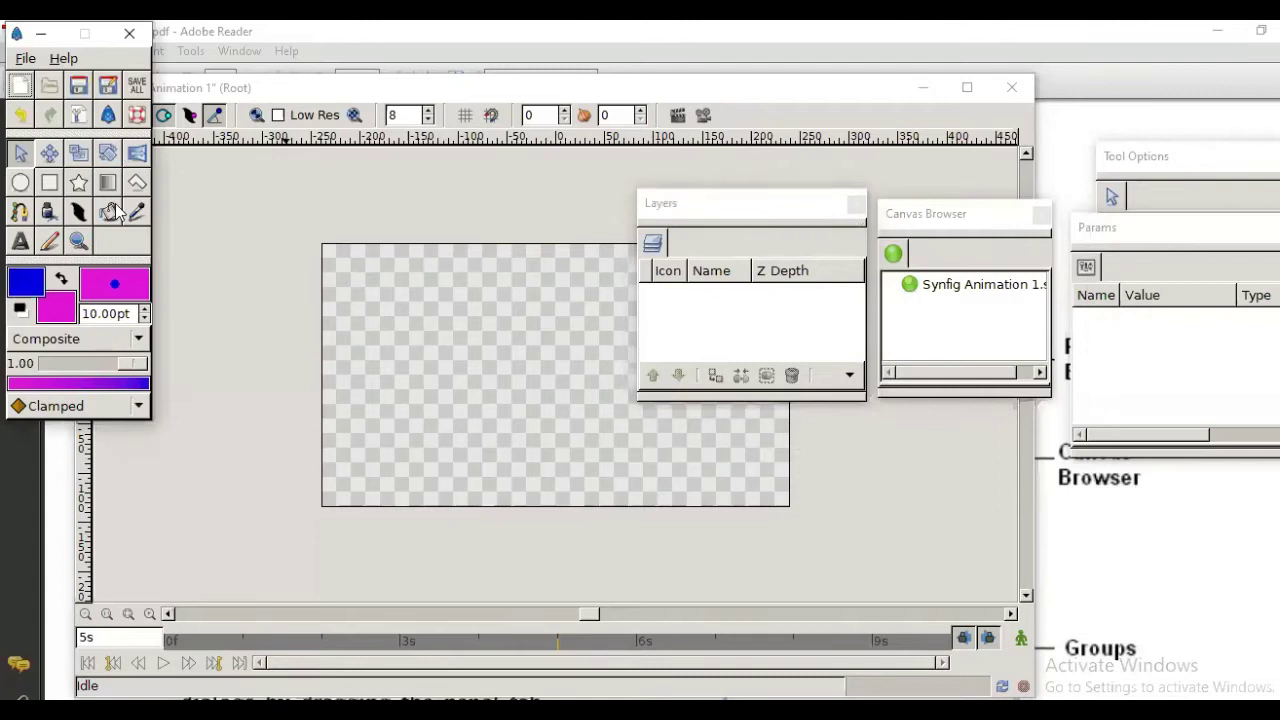
left_click(21, 182)
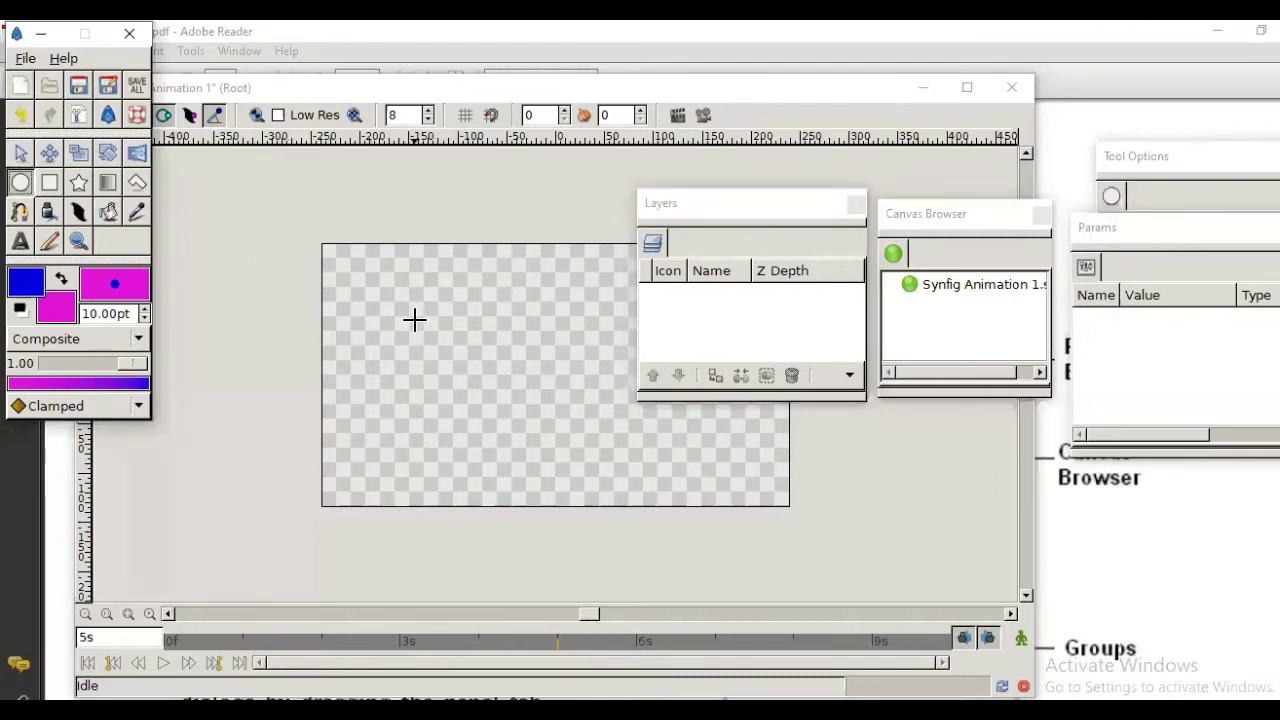
left_click_drag(414, 317, 456, 321)
left_click_drag(465, 374, 474, 389)
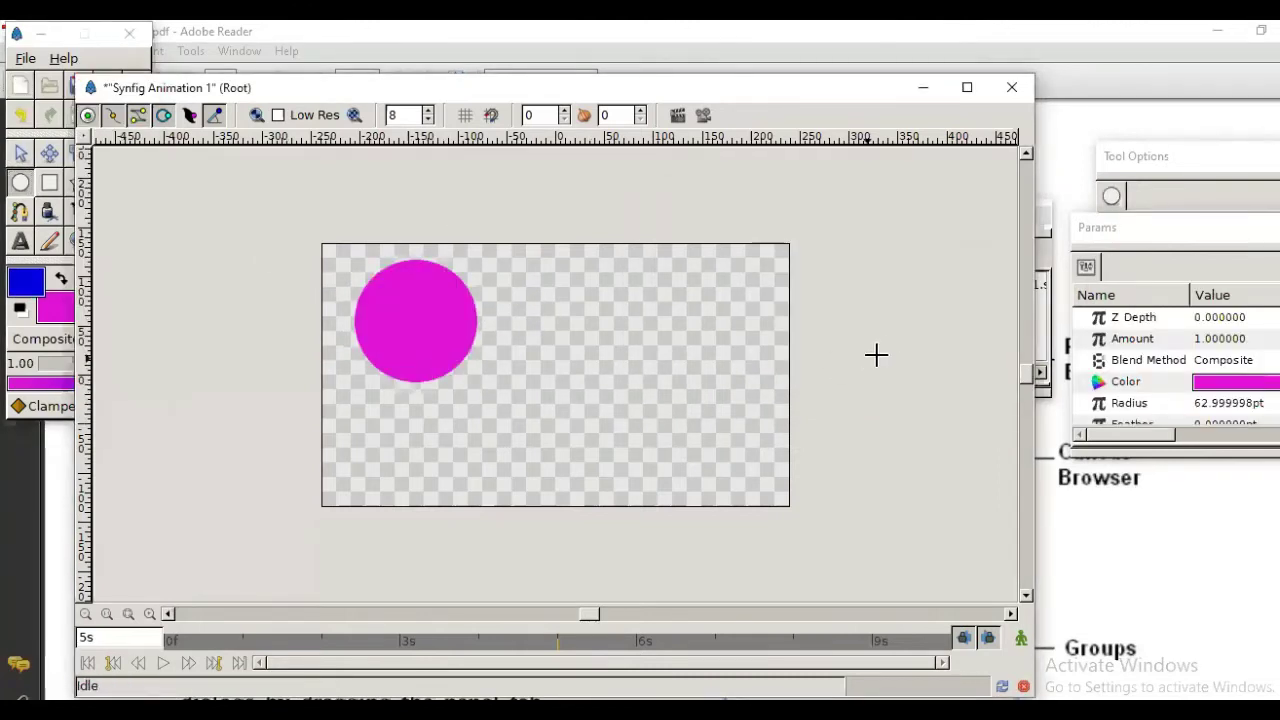
- Move the Params panel over the canvas, and reposition and lengthen the Tool Options panel to show all circle options
left_click_drag(1212, 228, 774, 208)
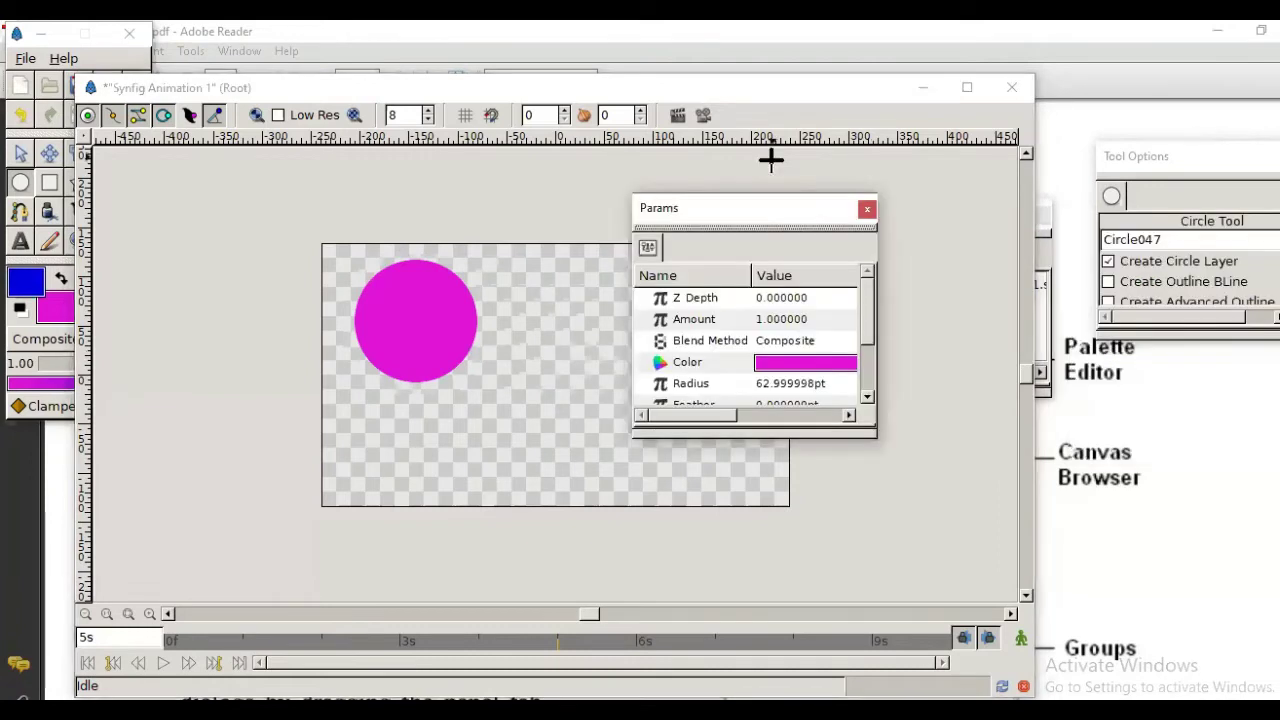
left_click(771, 160)
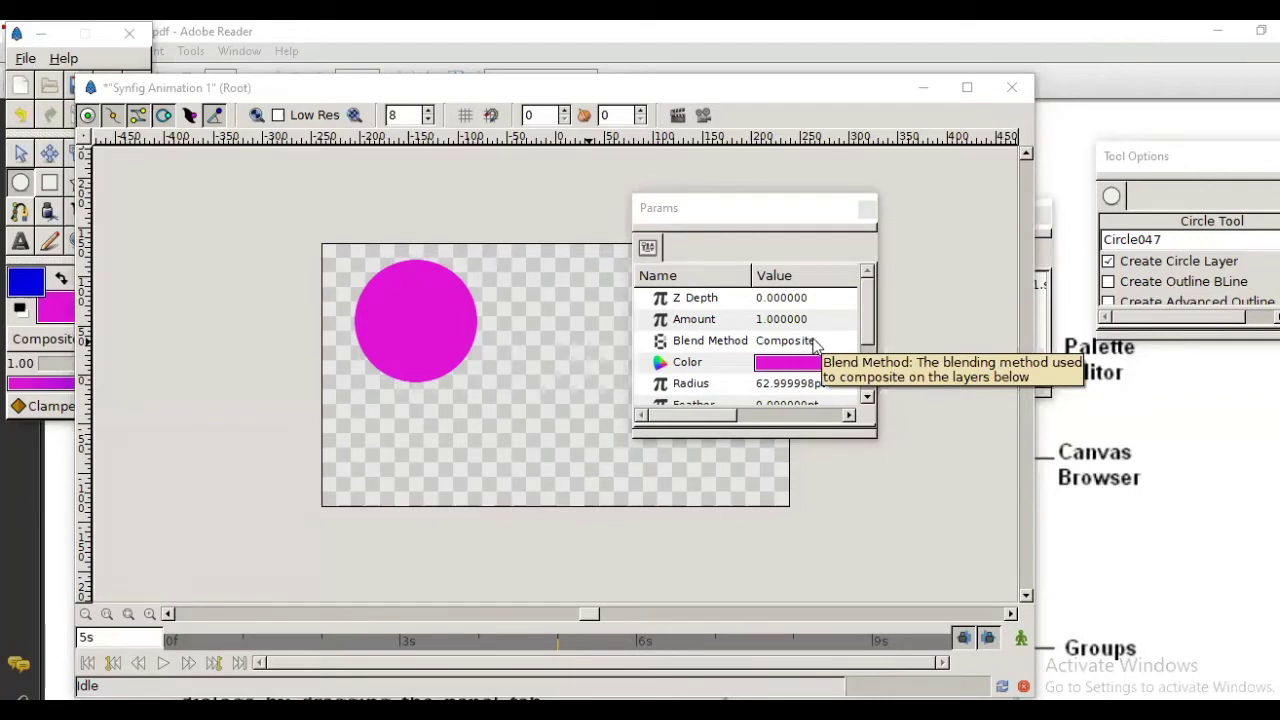
scroll(815, 350, "down", 1)
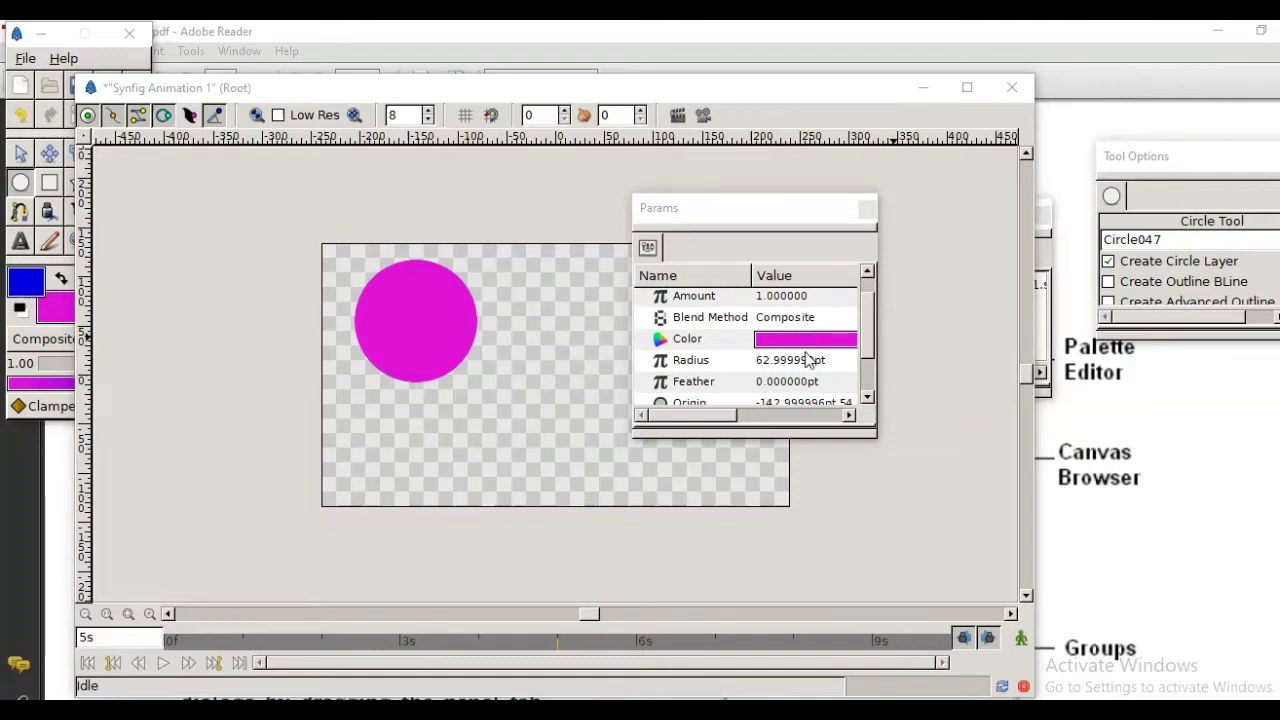
left_click_drag(1132, 165, 1135, 234)
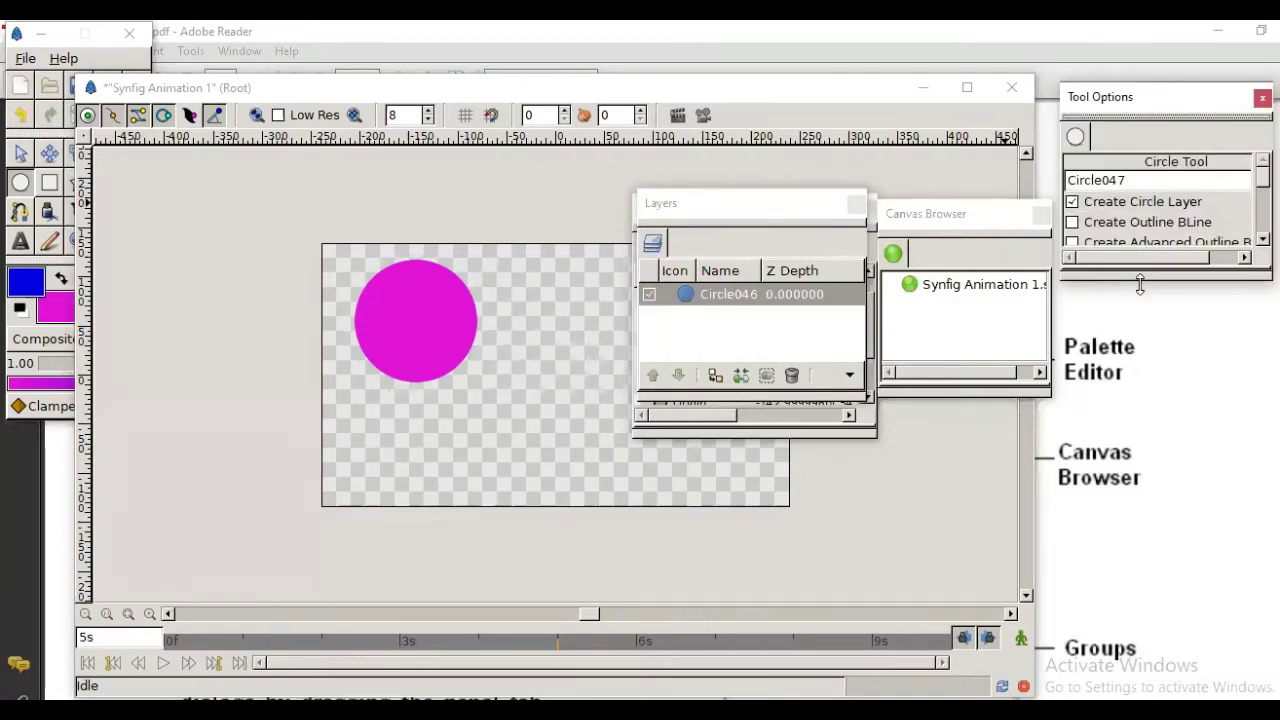
left_click_drag(1140, 285, 1152, 535)
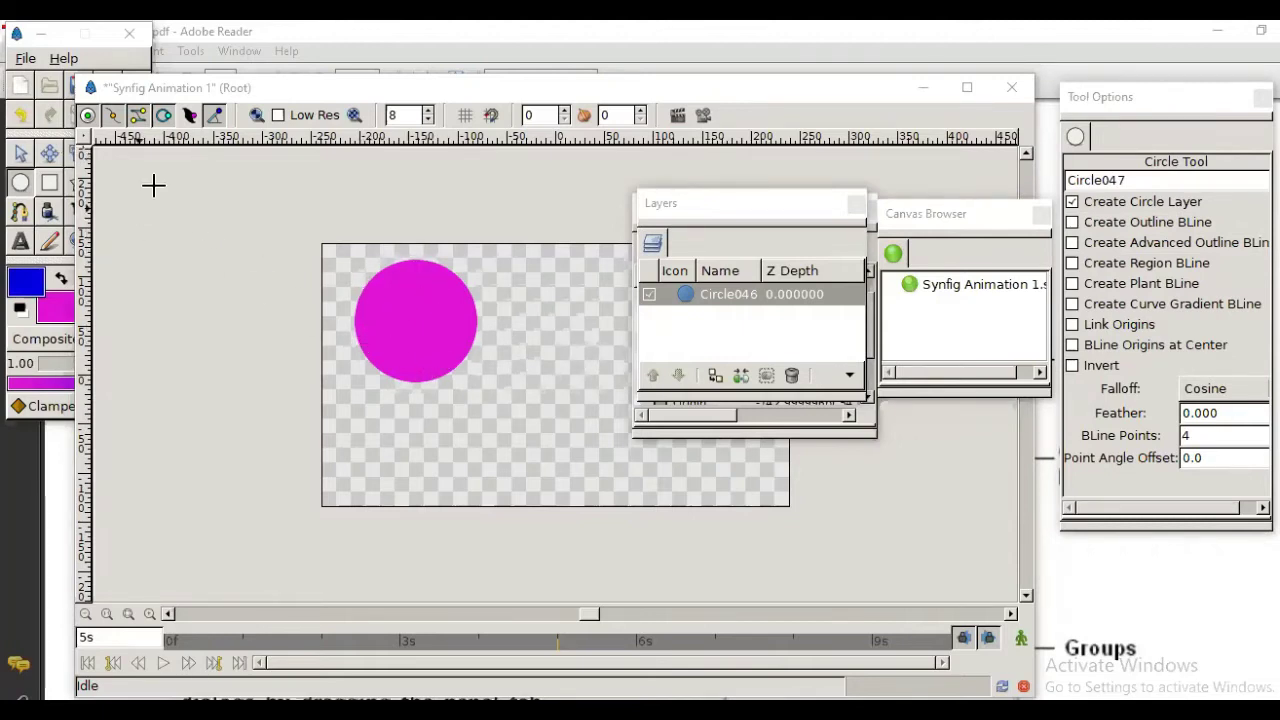
- Draw a magenta rectangle about 148 pt wide to the right of the circle, and shift the canvas window clear of the toolbox
left_click(49, 182)
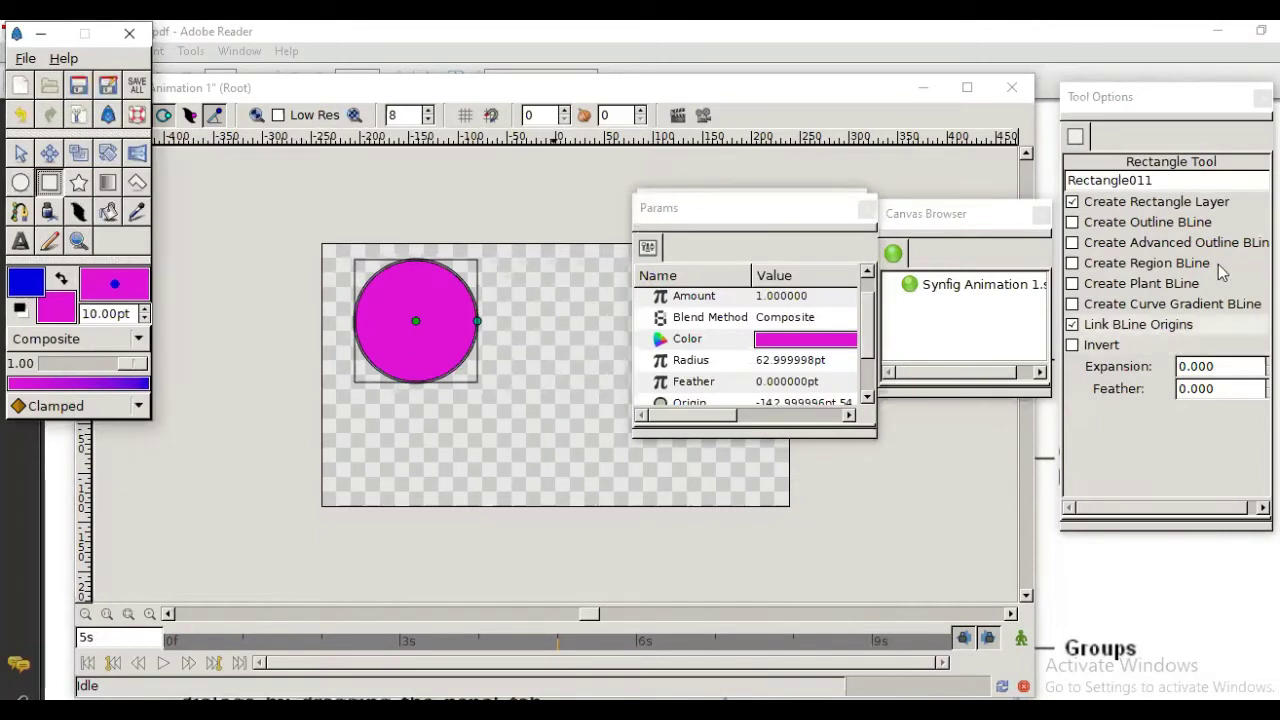
left_click_drag(549, 316, 692, 424)
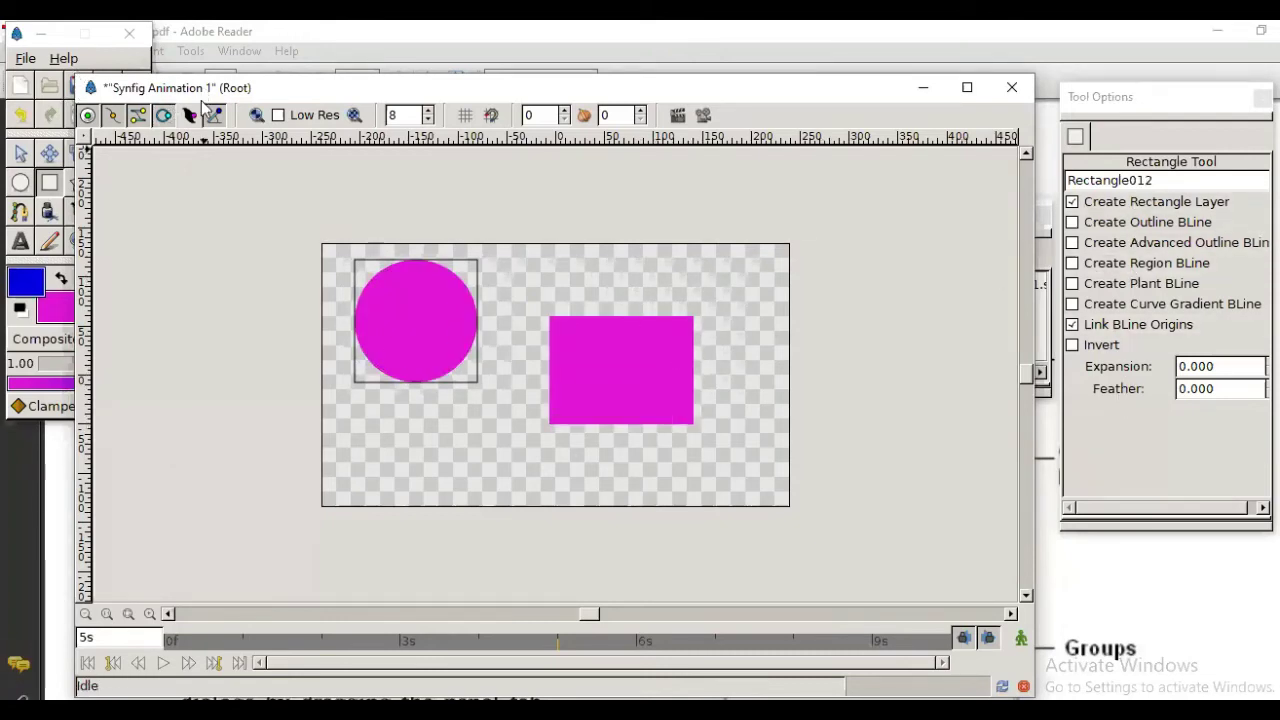
left_click_drag(203, 100, 286, 95)
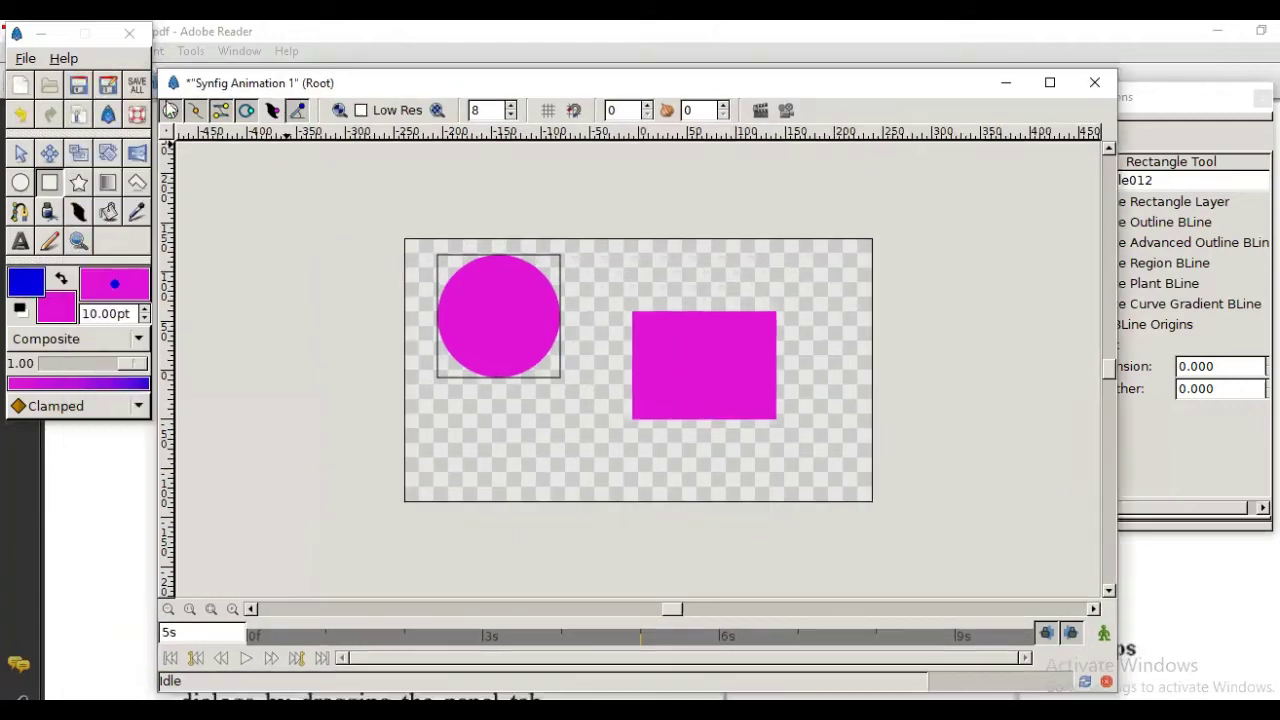
- Select the rectangle with the Transform Tool and move the Params panel so it no longer covers the Layers panel
left_click(20, 152)
left_click(695, 390)
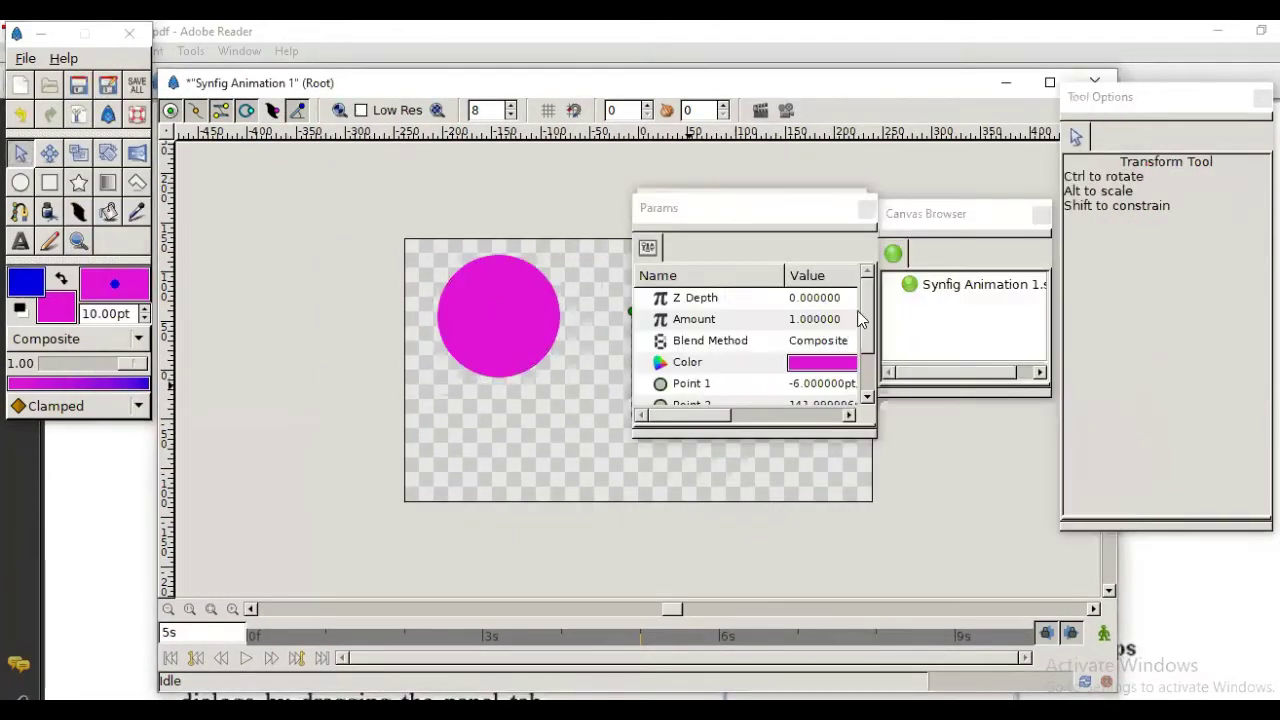
left_click_drag(830, 205, 692, 210)
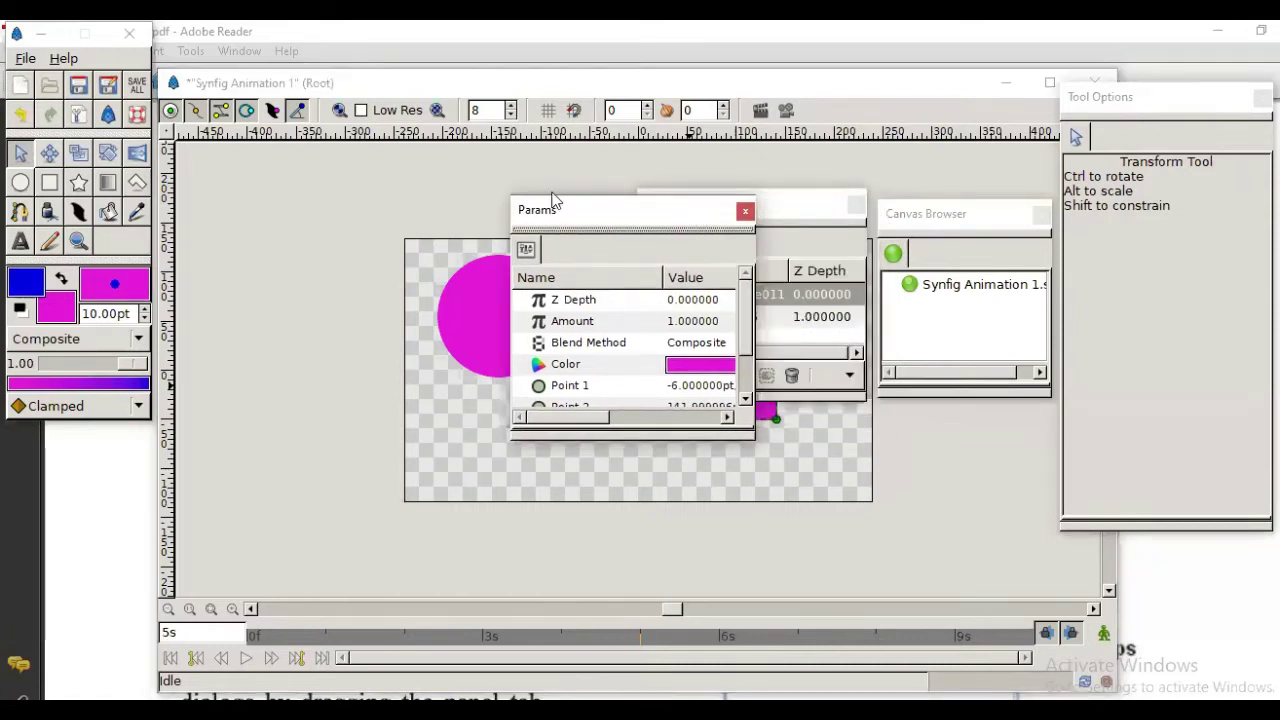
left_click_drag(557, 205, 419, 186)
- Alternate the selection between the circle and rectangle layers to compare their parameters
left_click(711, 320)
left_click(716, 294)
left_click(722, 316)
left_click(739, 295)
left_click(737, 314)
left_click(742, 296)
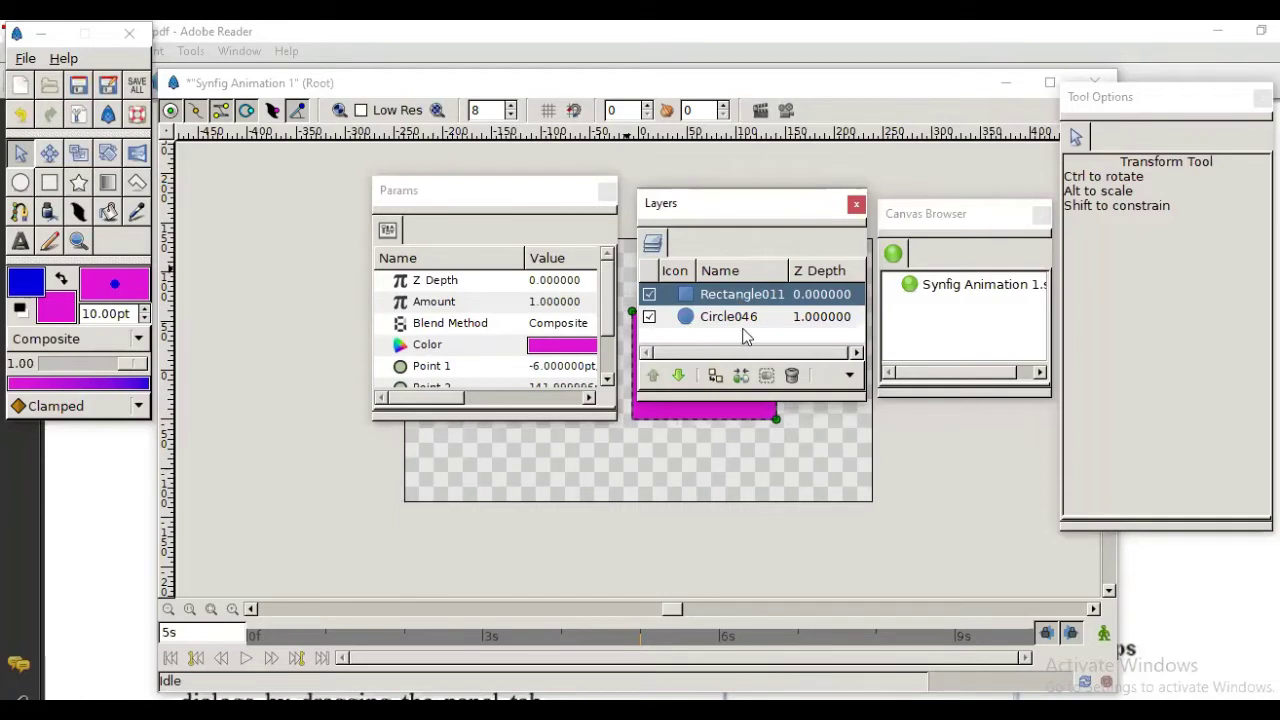
- Rename the circle's layer to "oval" in the layer list
double_click(762, 318)
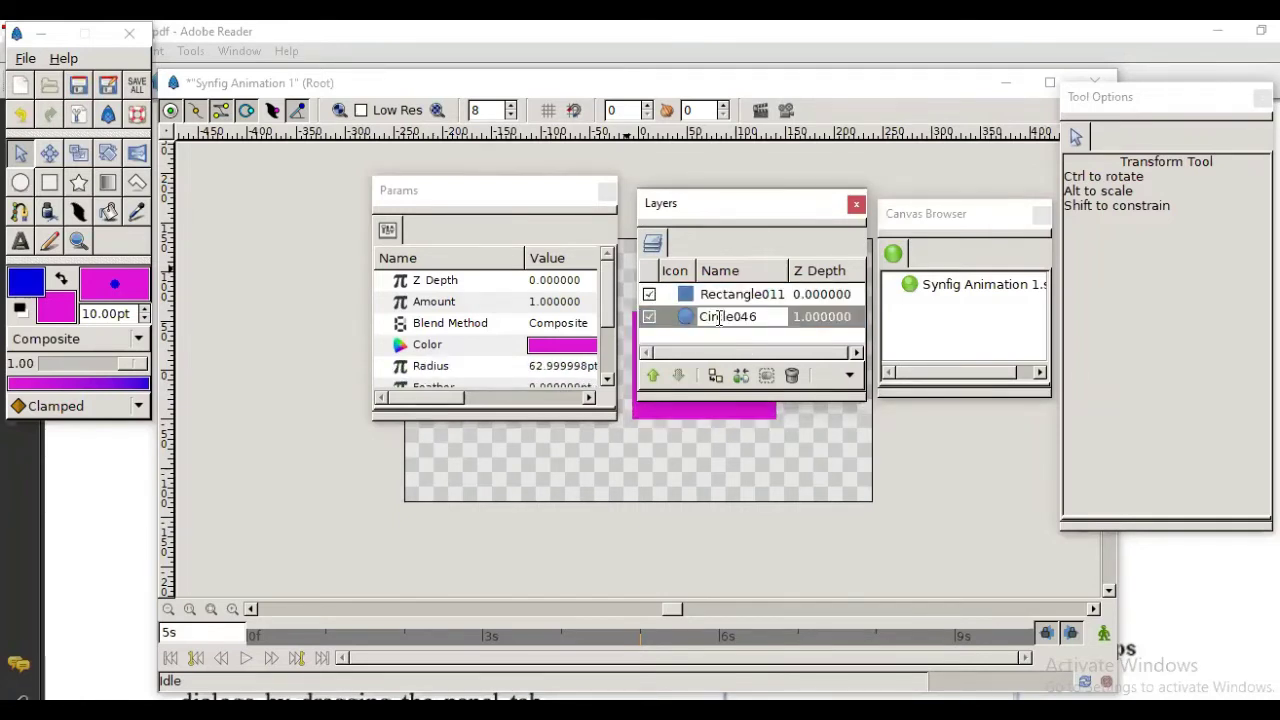
double_click(719, 318)
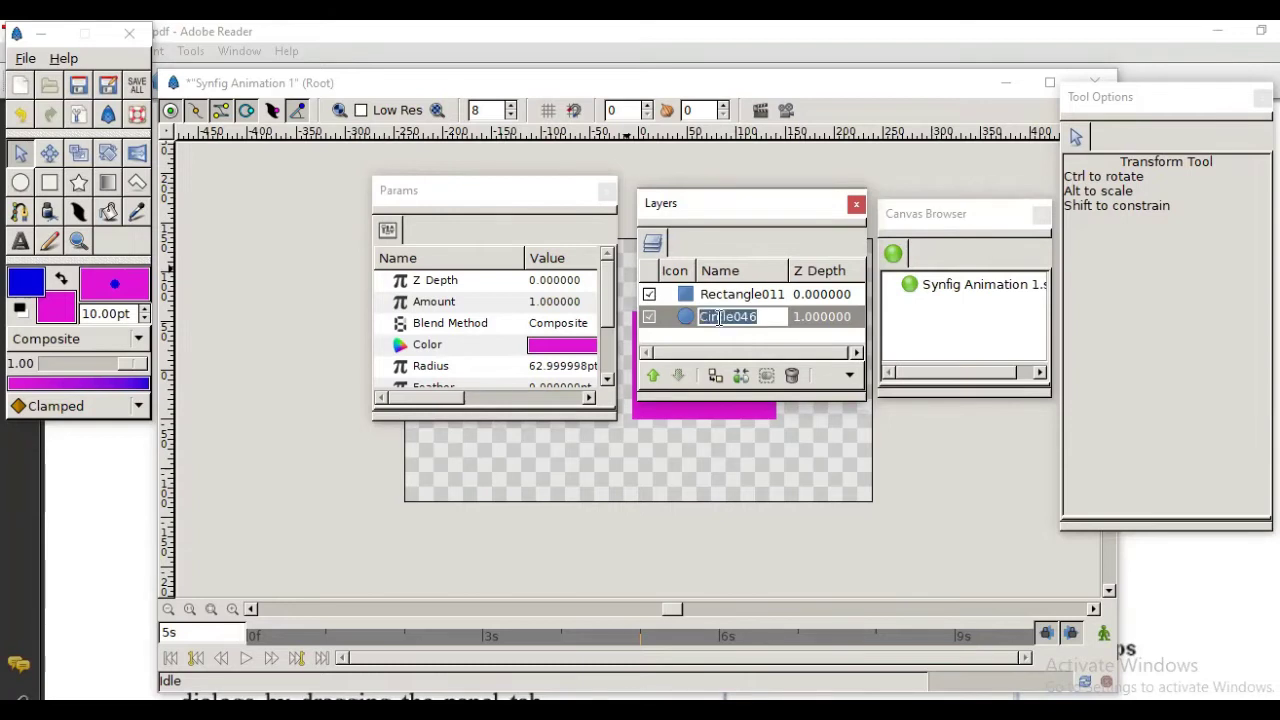
type("ova")
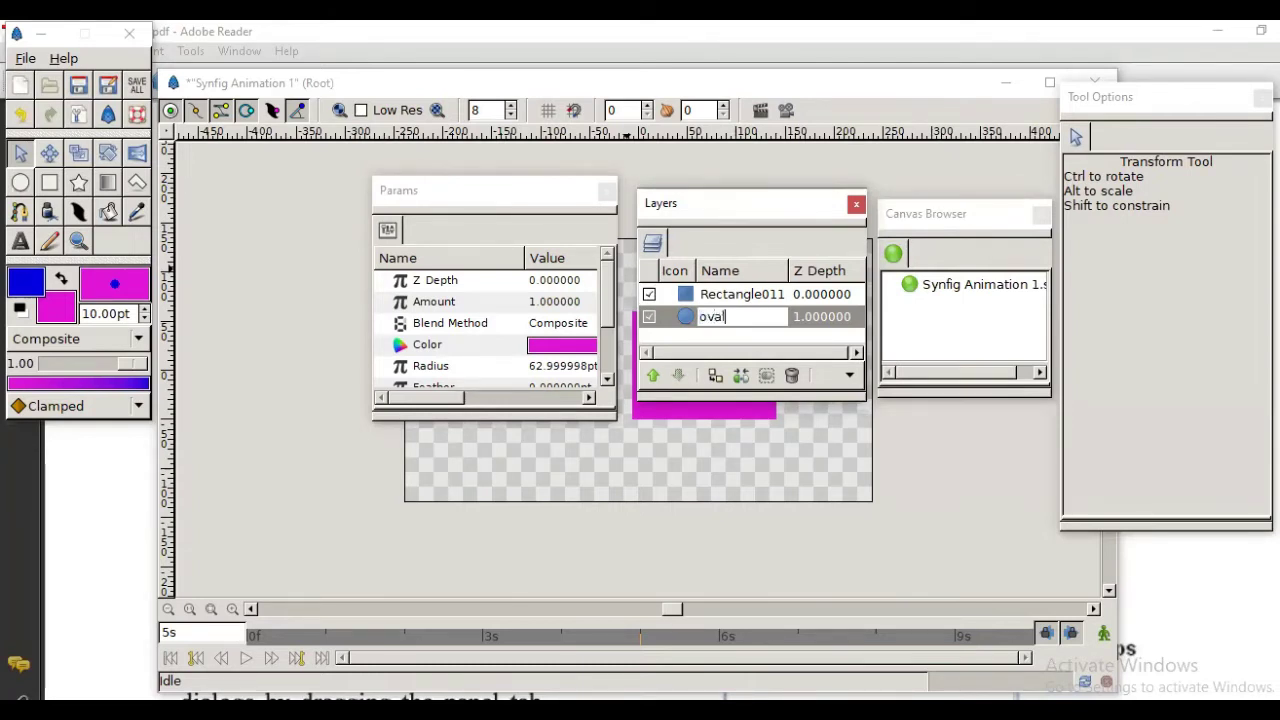
type("l")
key("Return")
- Select the rectangle's layer and move the Layers panel off most of the rectangle on the canvas
left_click(728, 296)
left_click(728, 294)
left_click(728, 293)
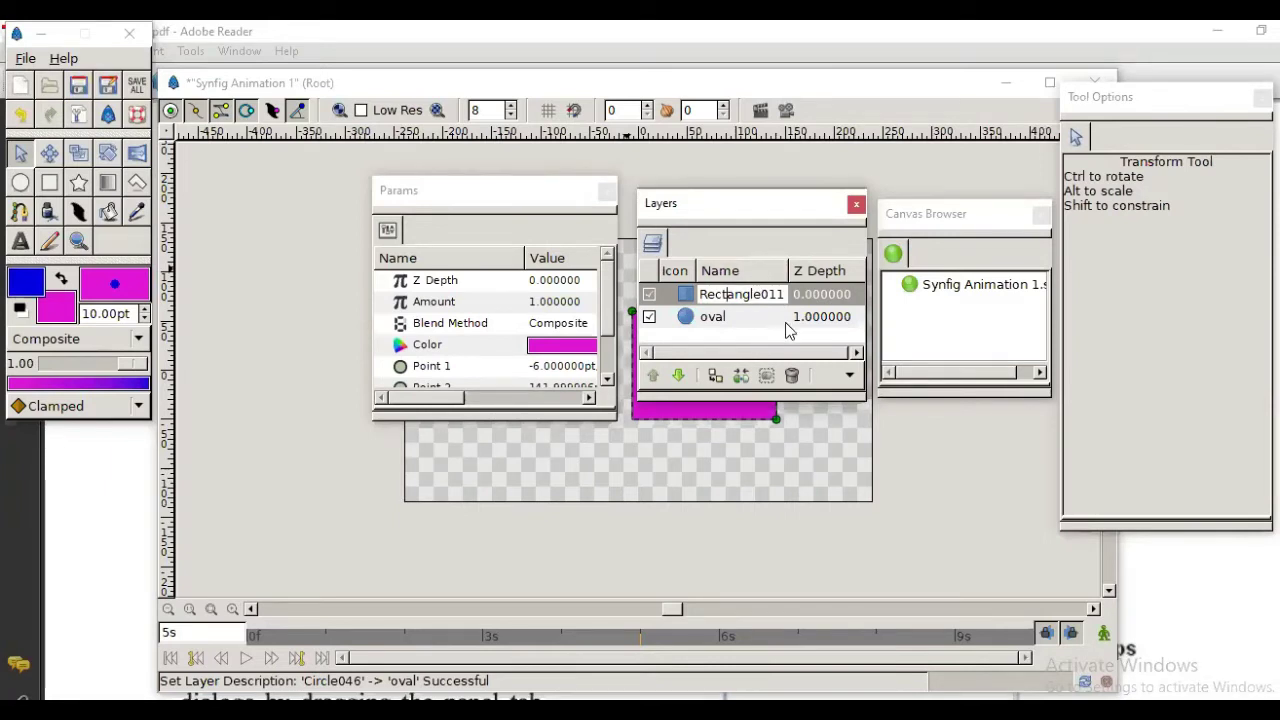
left_click_drag(838, 207, 942, 134)
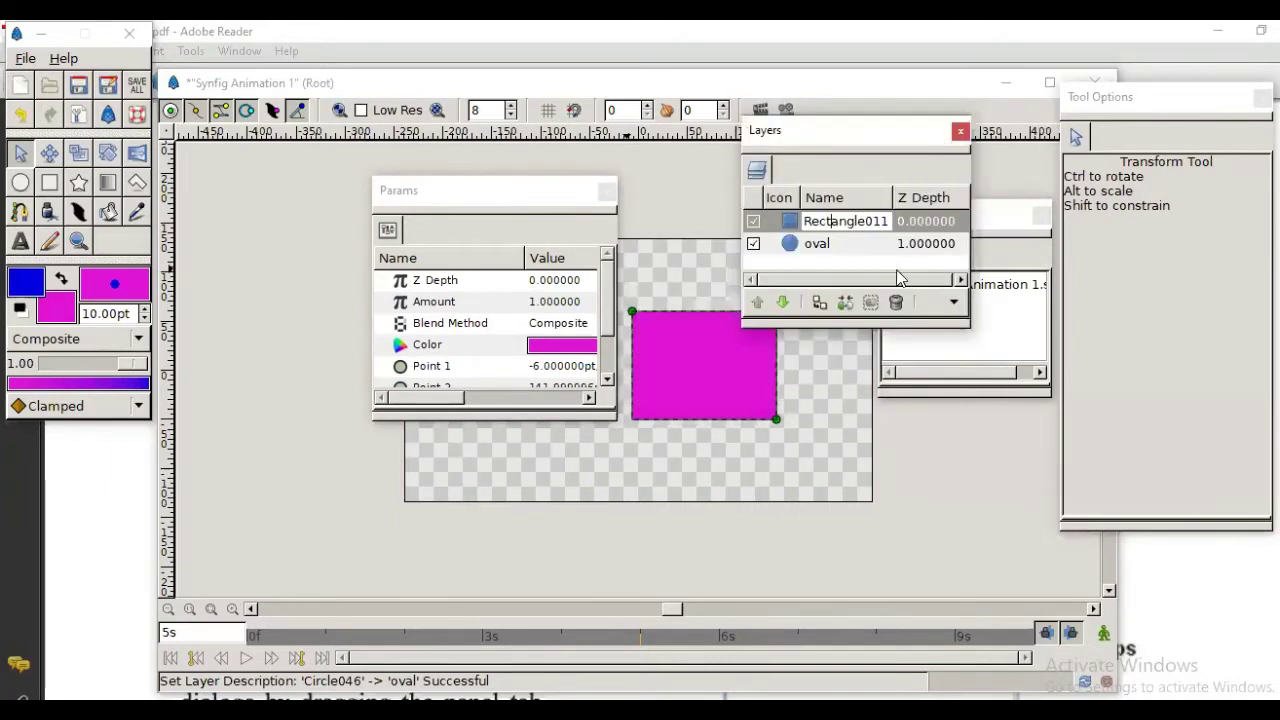
key("alt+Tab")
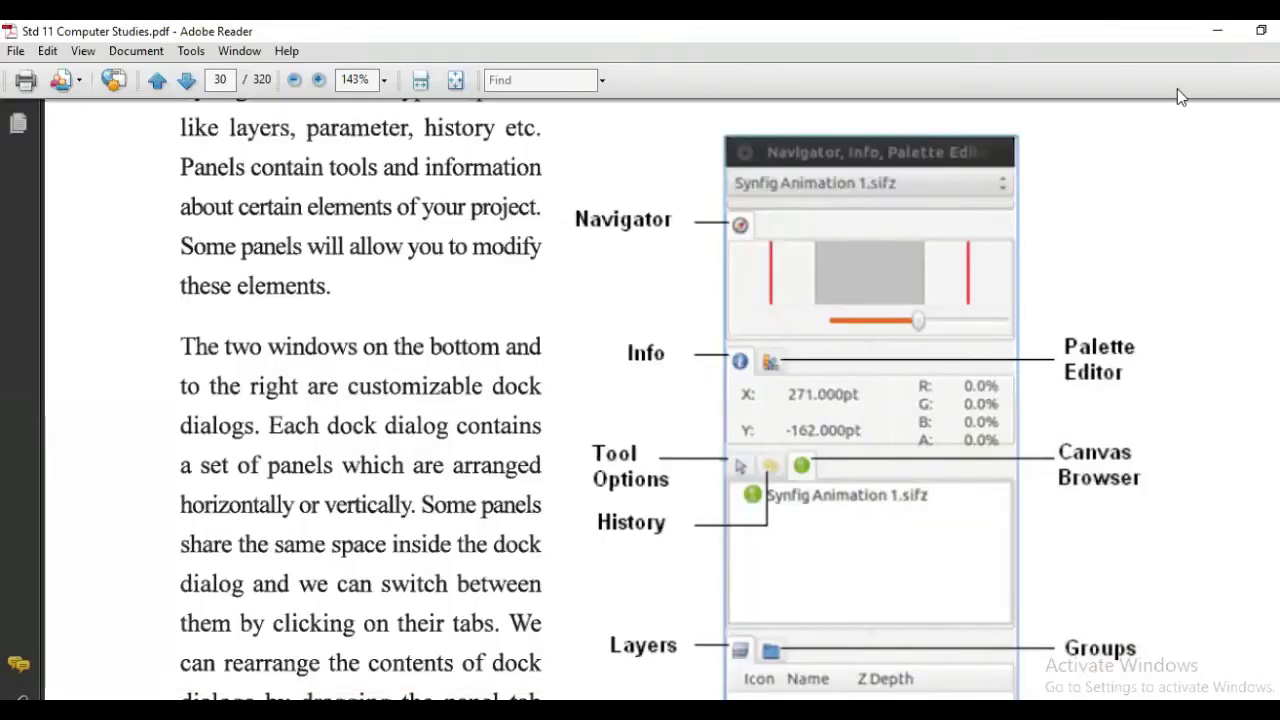
key("alt+Tab")
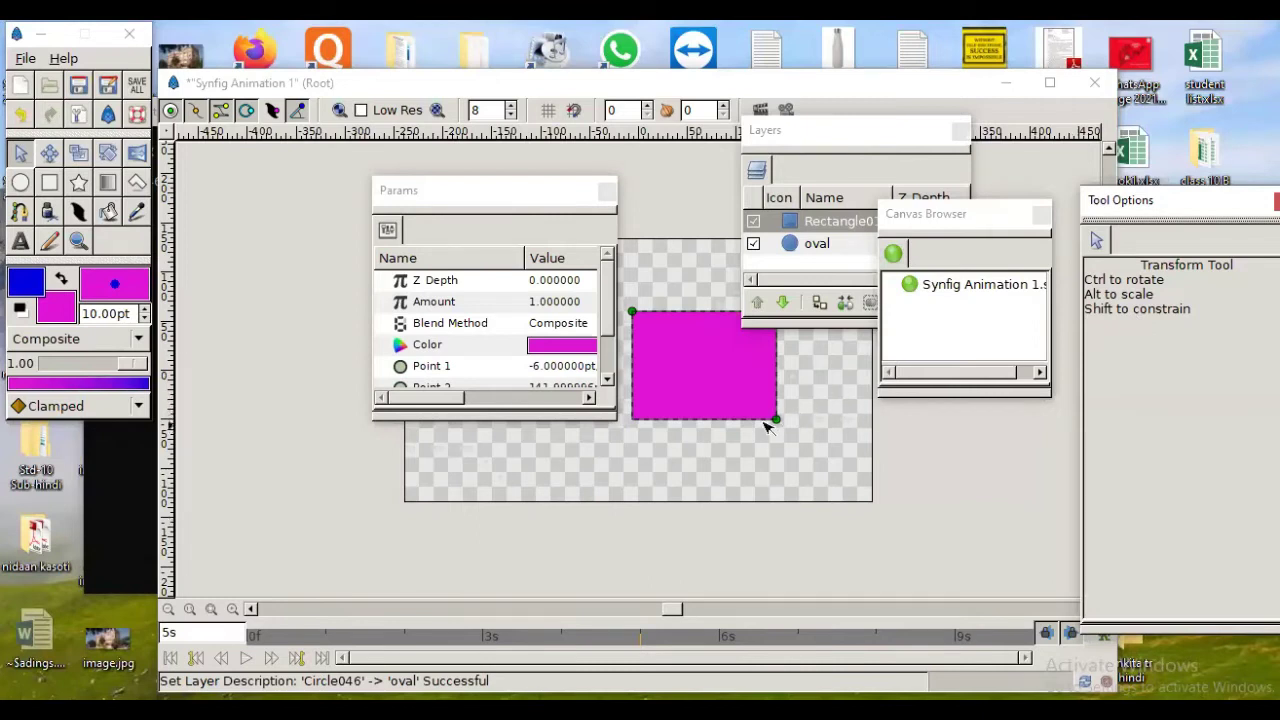
- Reshape the rectangle with the Transform Tool by moving its lower-right corner outward and its upper-left corner inward
left_click(21, 156)
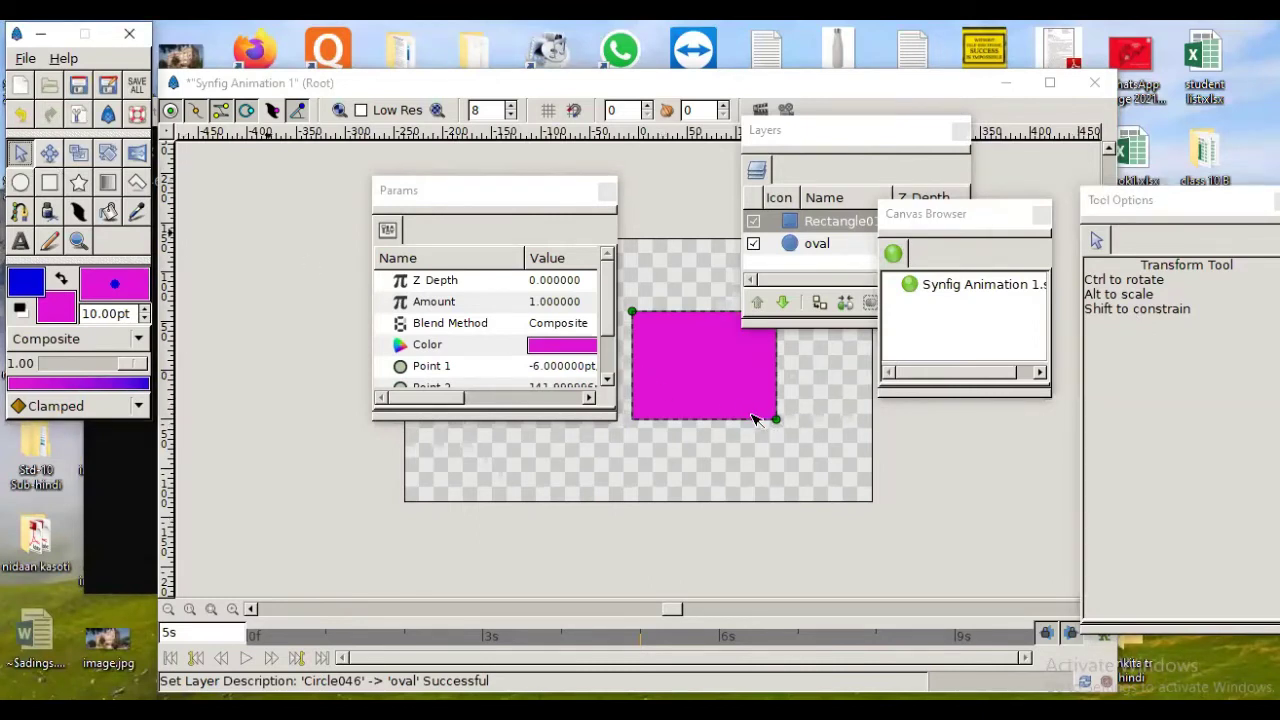
left_click_drag(775, 420, 816, 465)
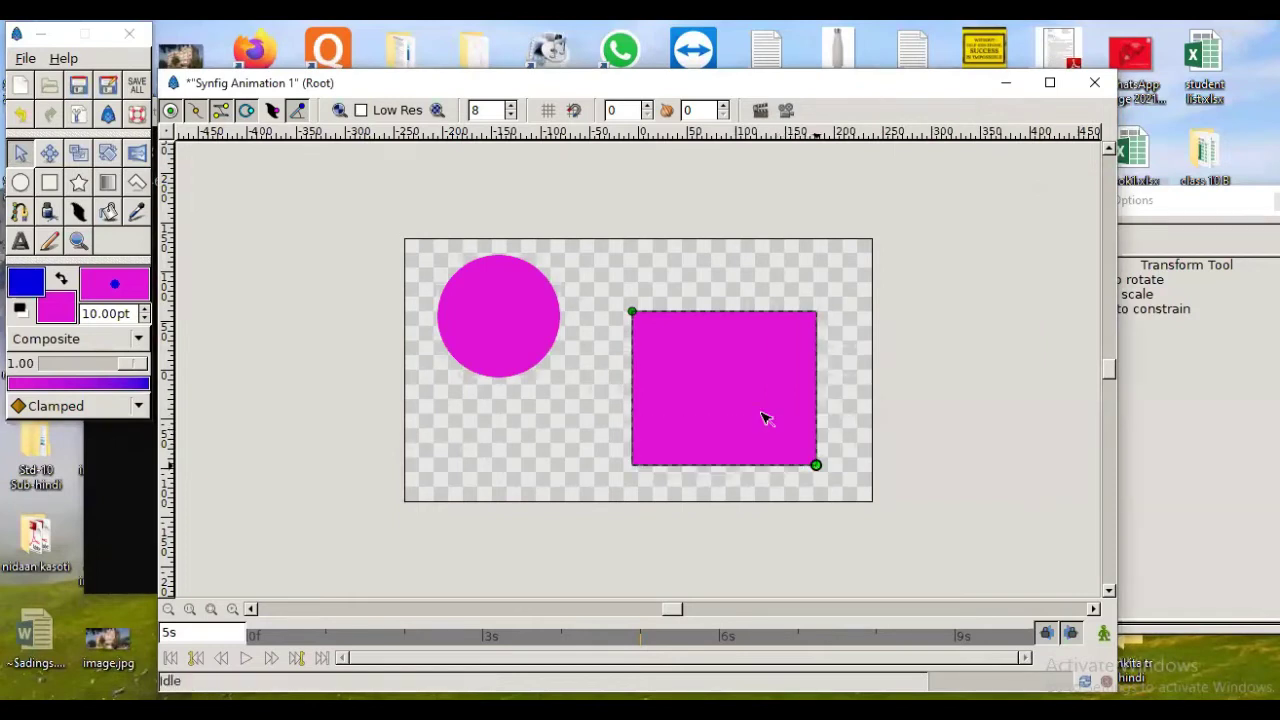
left_click_drag(631, 311, 673, 364)
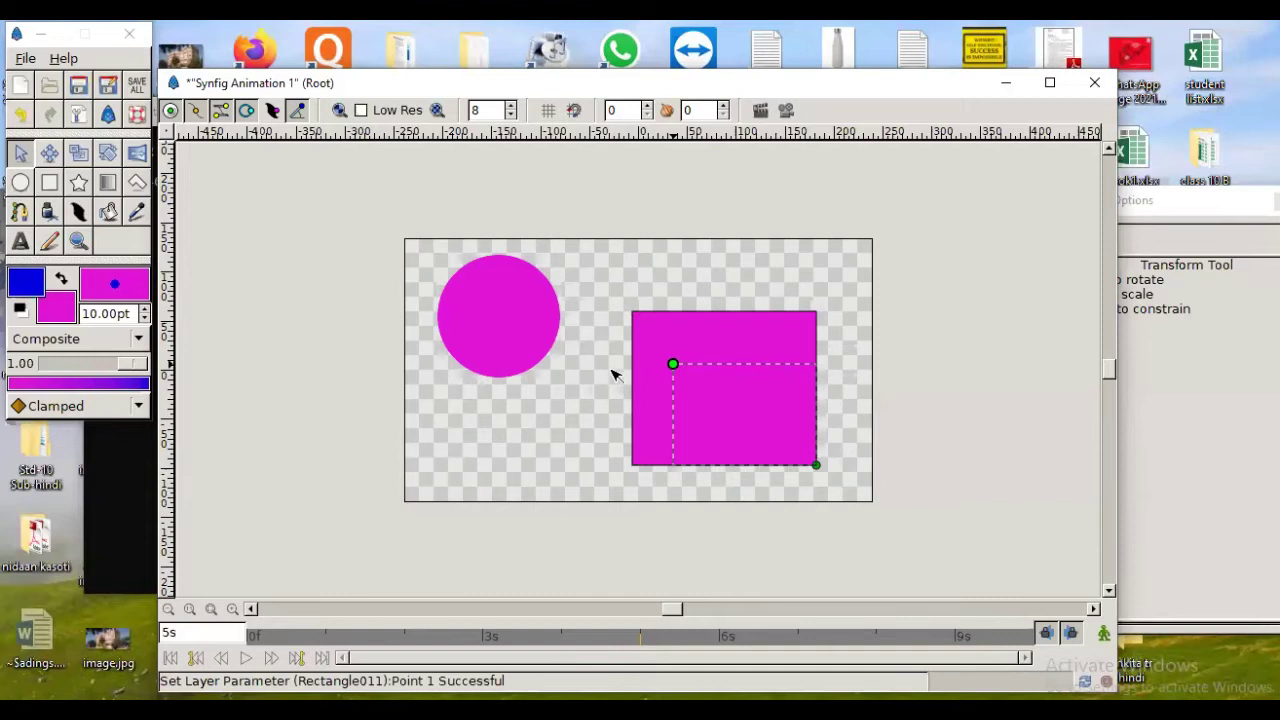
- Select the circle, place it slightly lower near the canvas's left edge, and enlarge its radius to about 69 pt
left_click(532, 347)
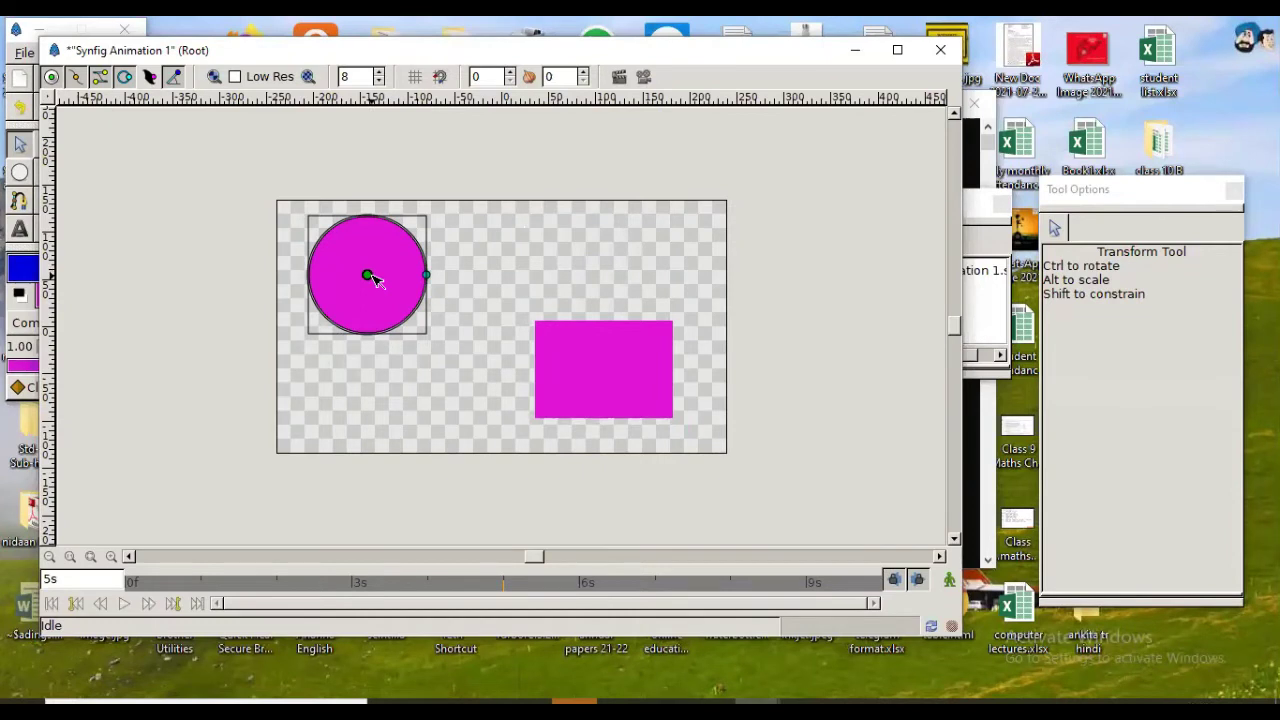
left_click_drag(368, 277, 627, 262)
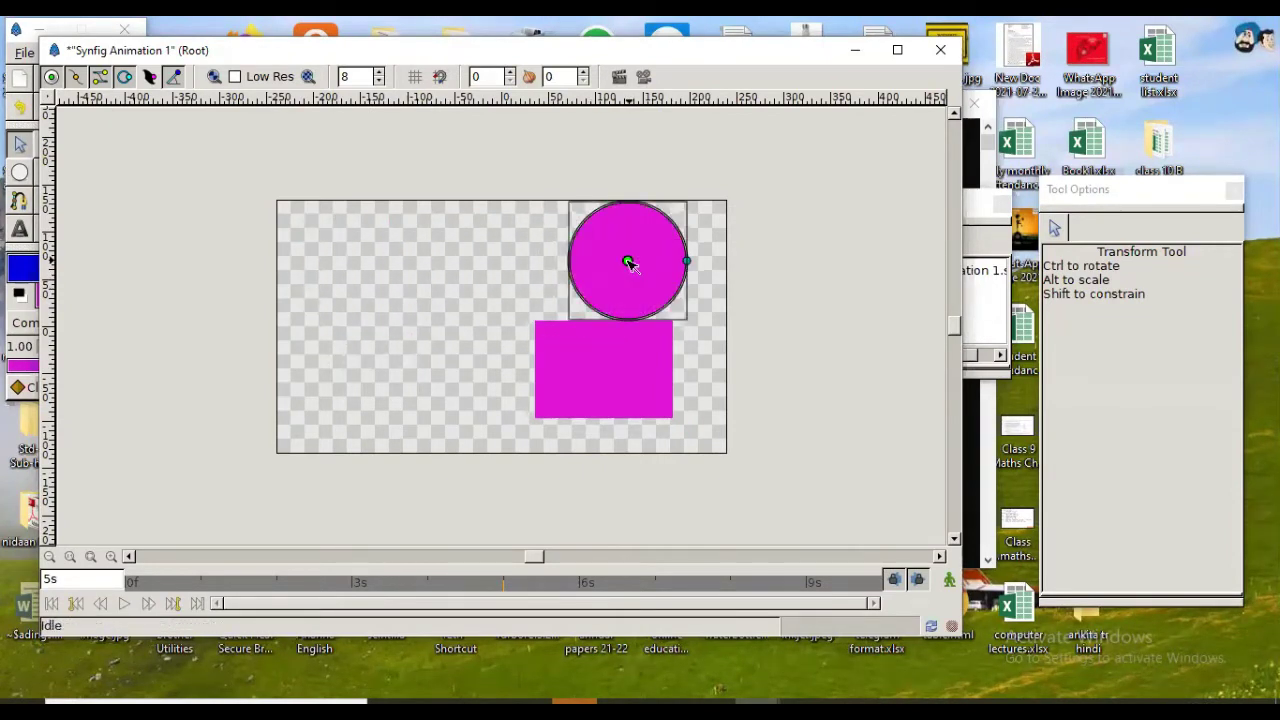
key("ctrl+z")
mouse_move(414, 300)
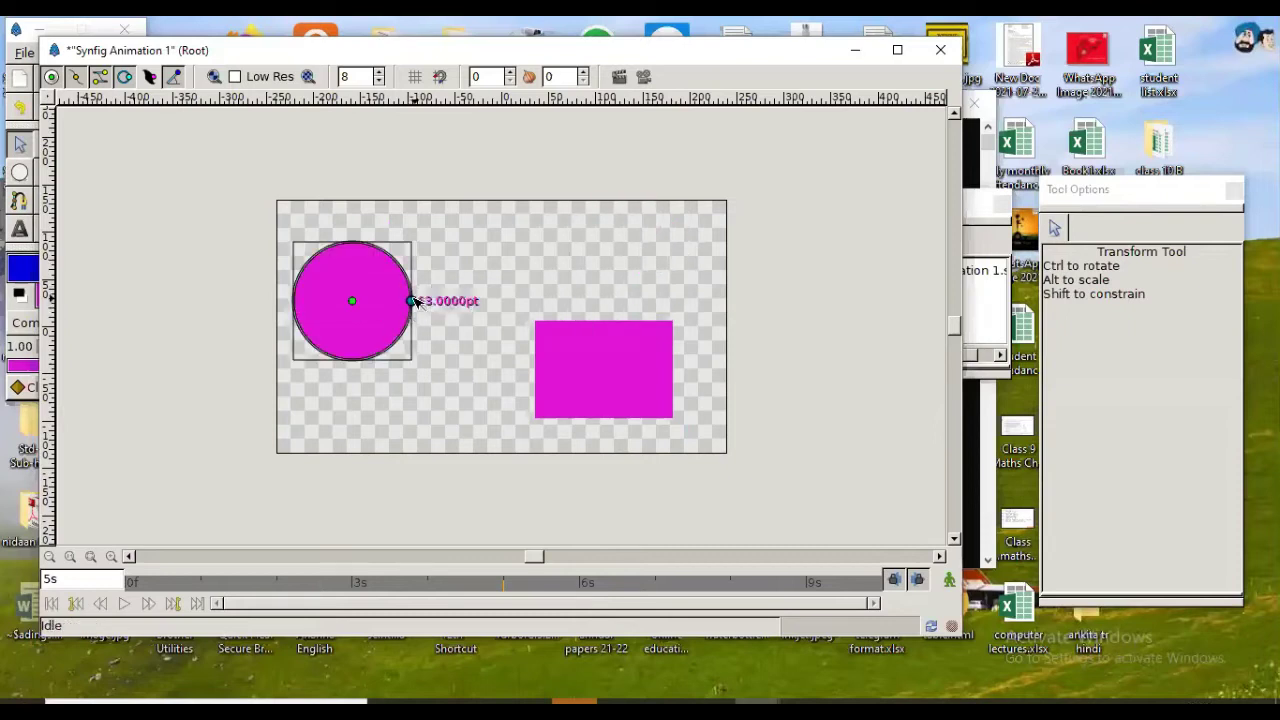
left_click_drag(414, 300, 443, 300)
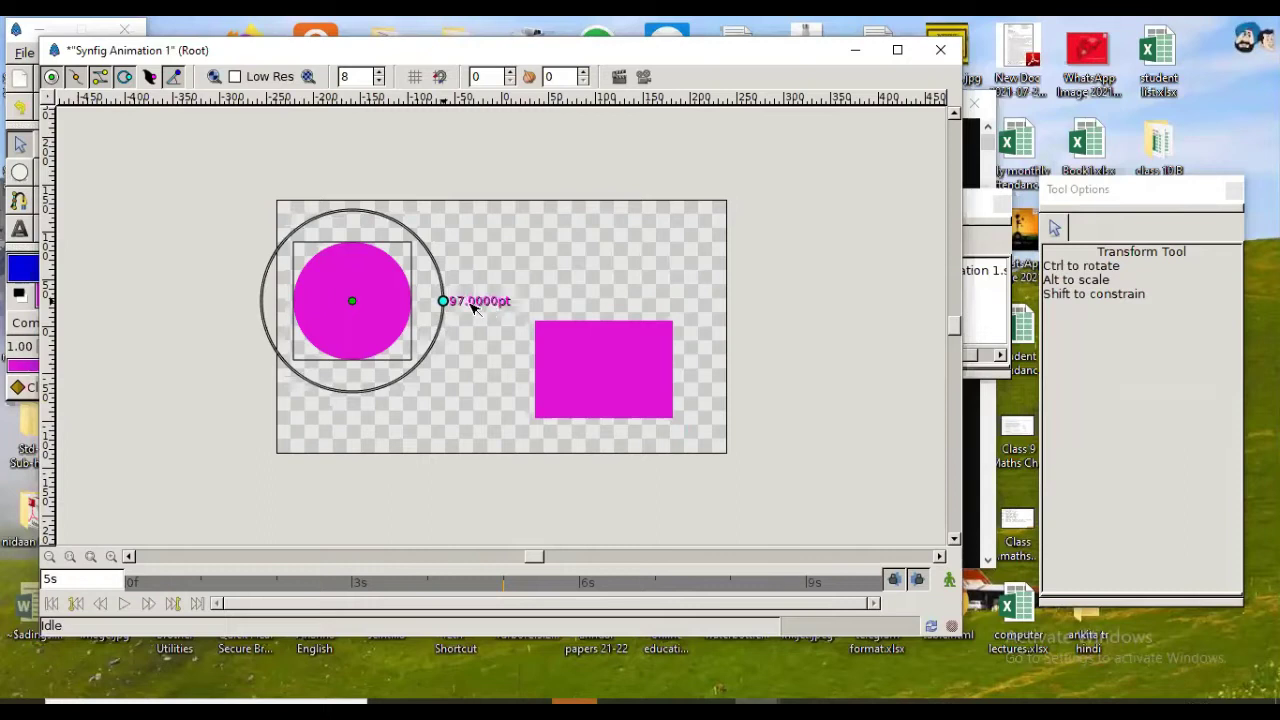
left_click_drag(442, 302, 420, 310)
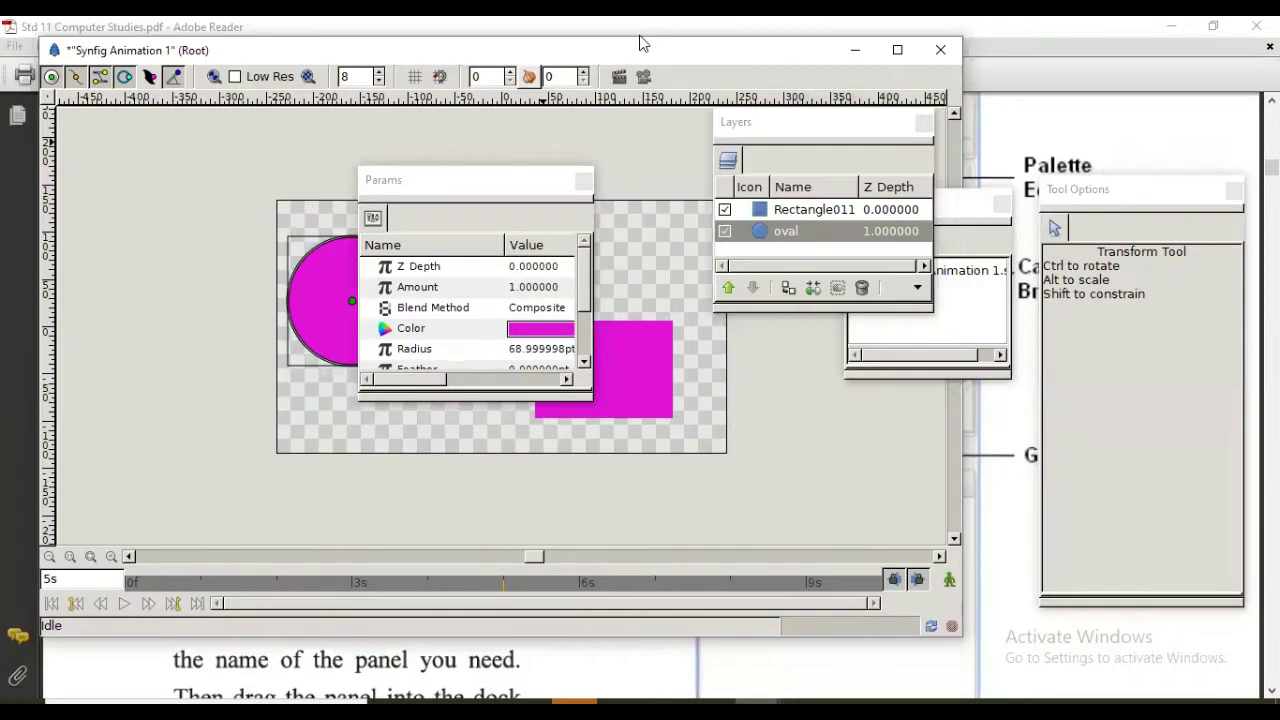
- Shift the canvas window away from the toolbox, bring the toolbox forward and open its list of file commands
left_click_drag(645, 43, 713, 26)
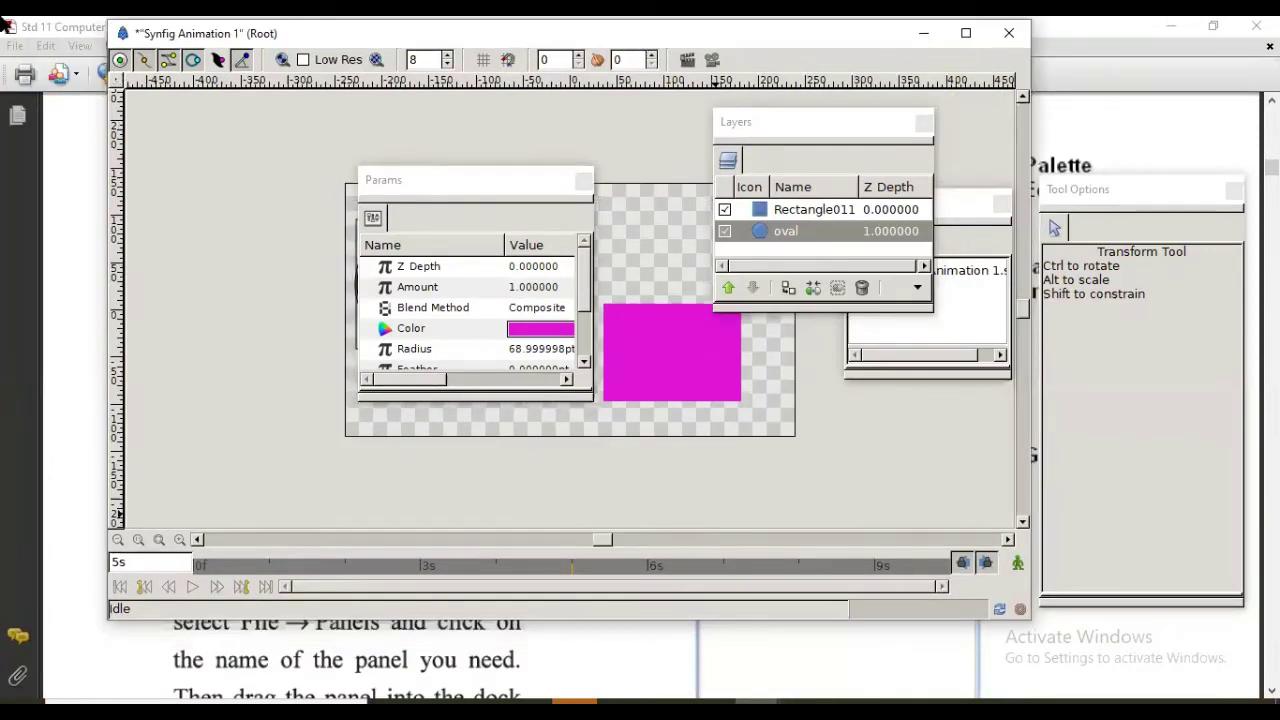
key("alt+Tab")
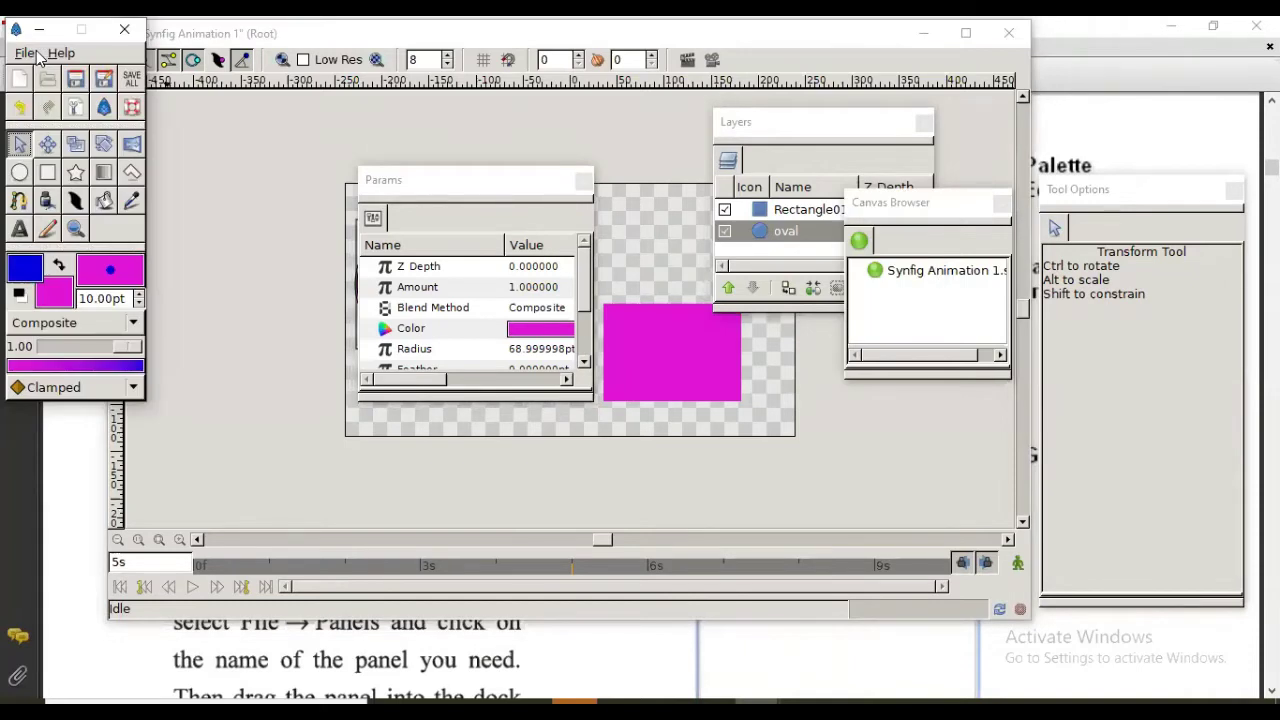
left_click(24, 52)
mouse_move(150, 178)
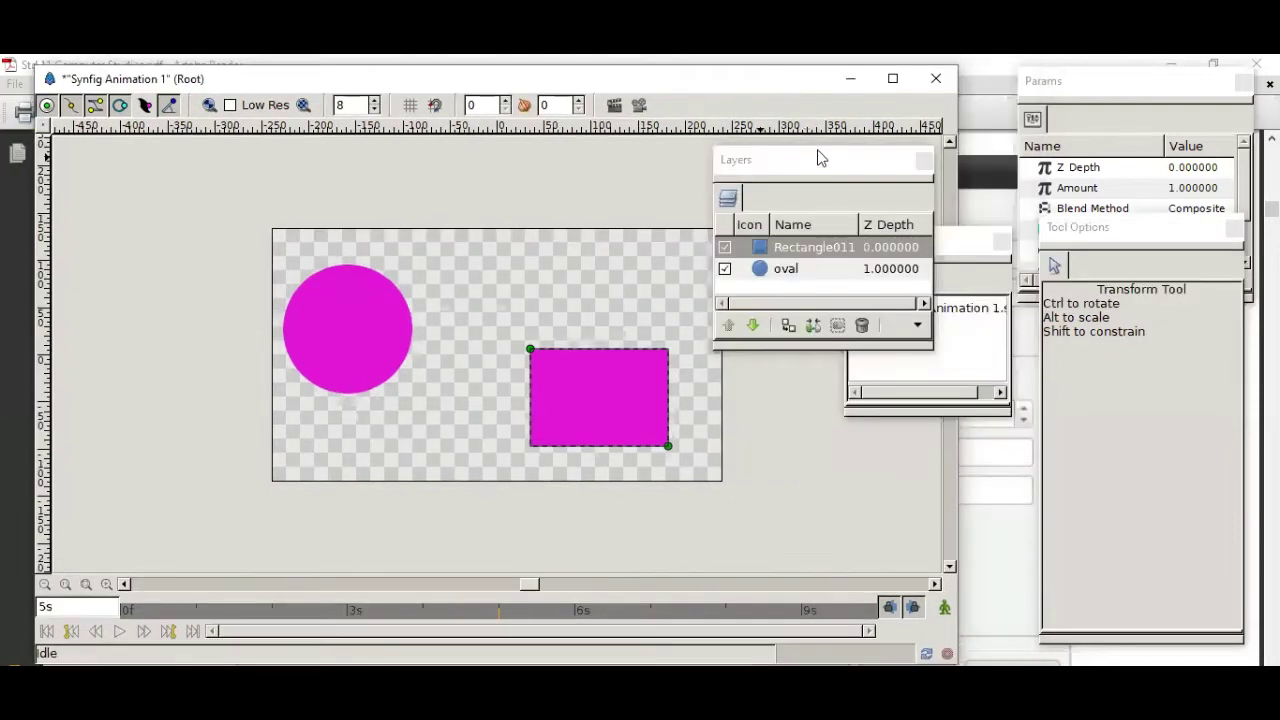
- Delete the rectangle's layer, leaving only the oval layer in the animation
left_click(896, 282)
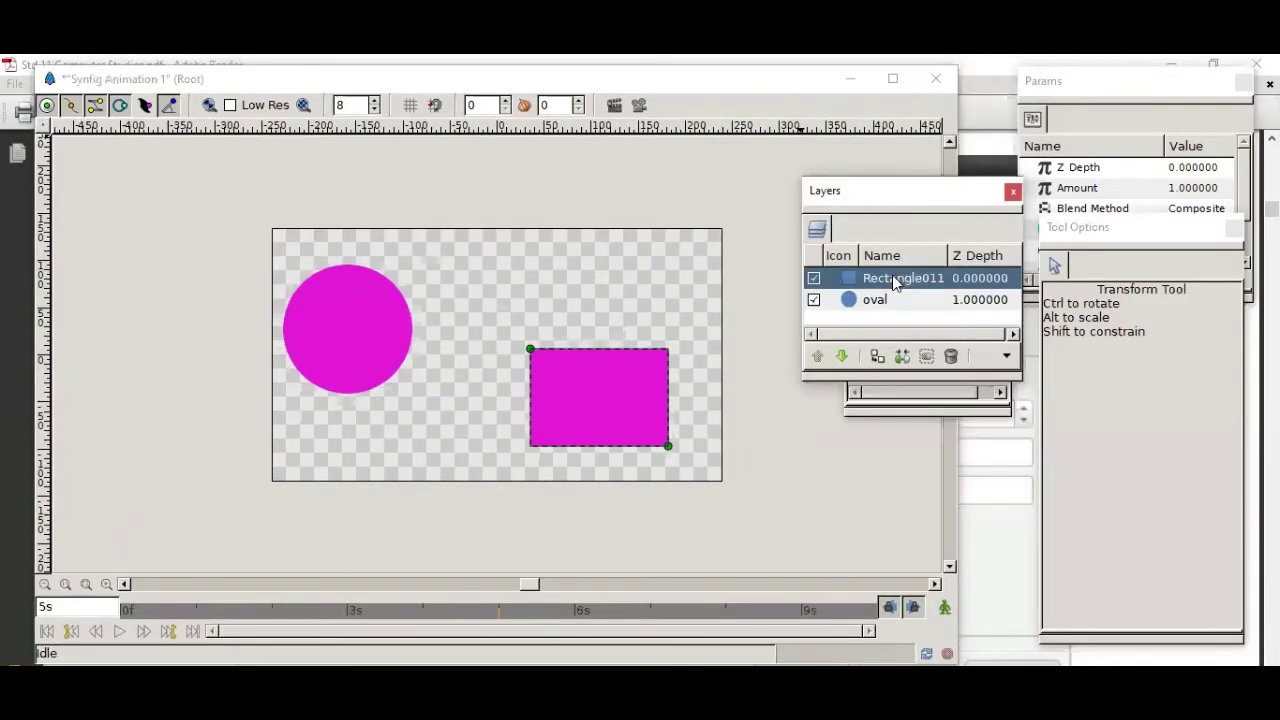
right_click(896, 284)
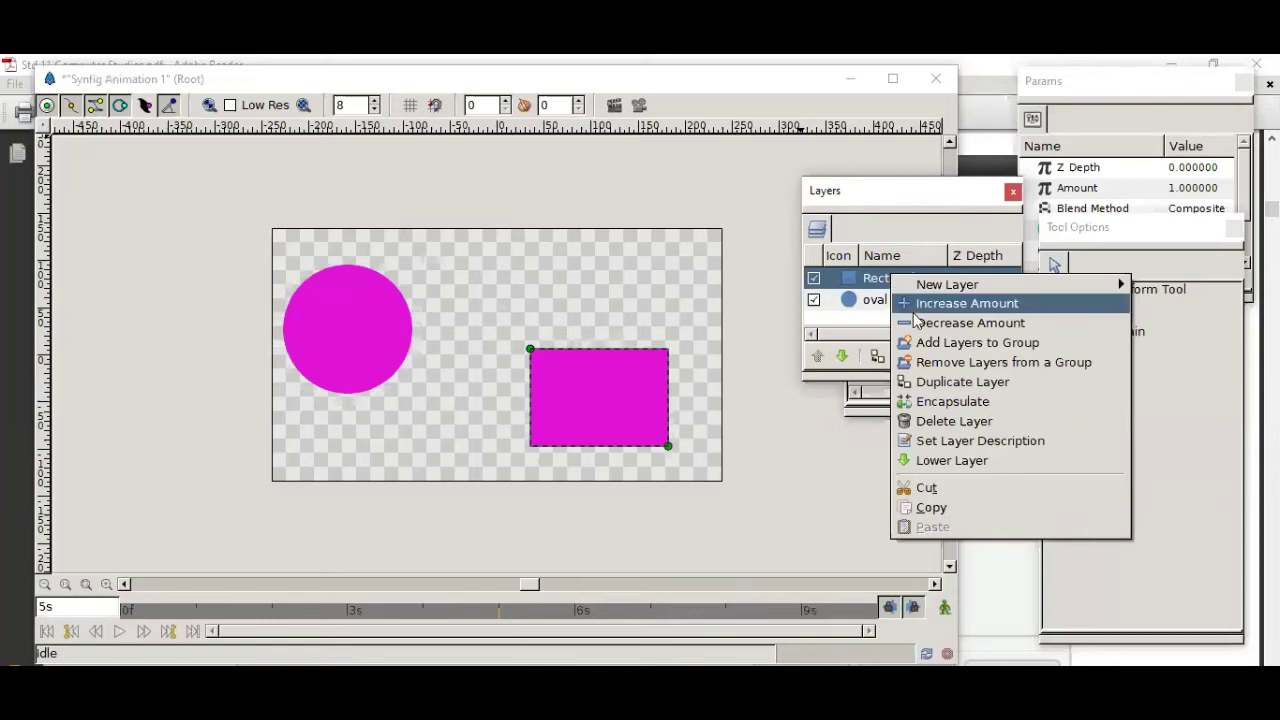
left_click(929, 414)
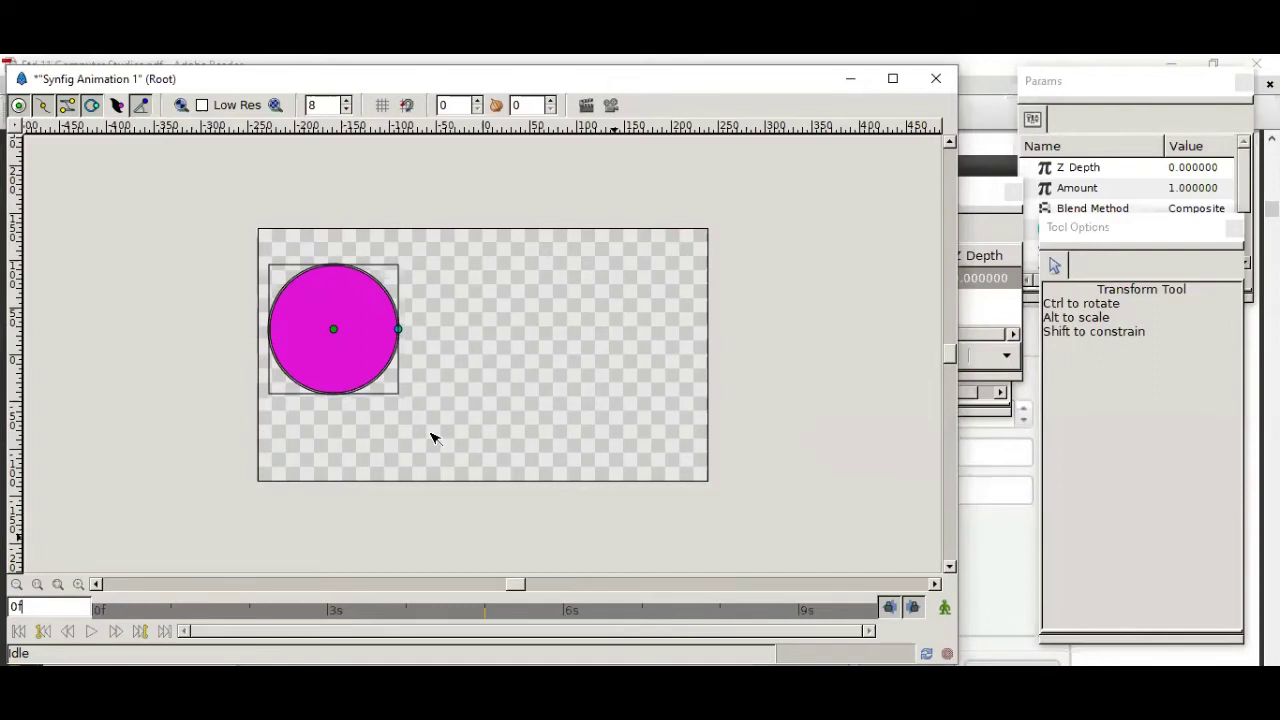
- Turn on animate editing mode with the current time at 0f
left_click(82, 72)
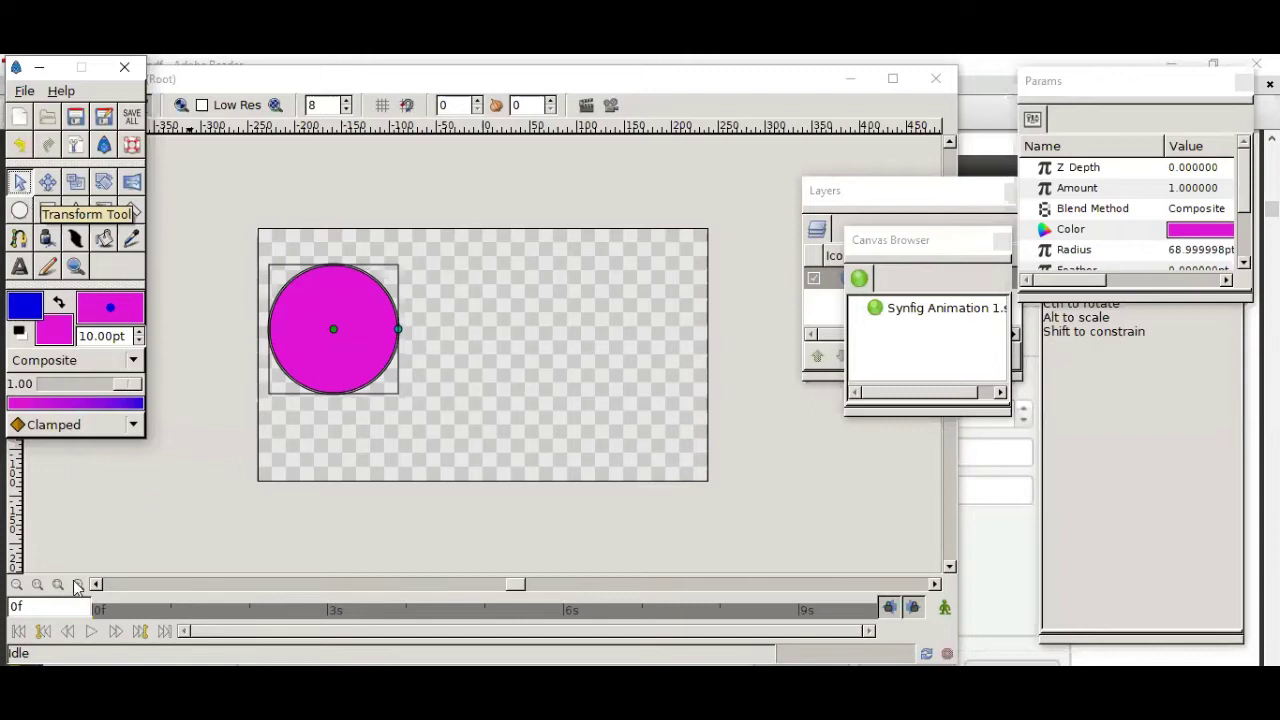
left_click(56, 605)
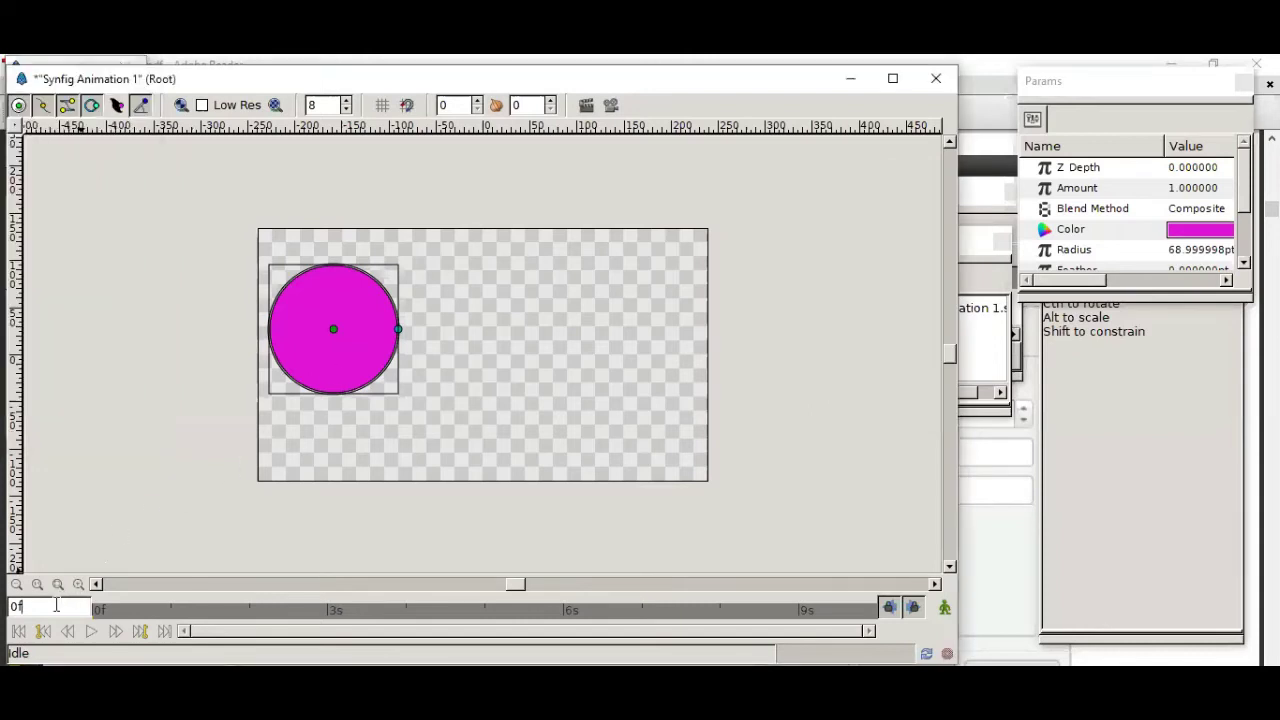
left_click(945, 608)
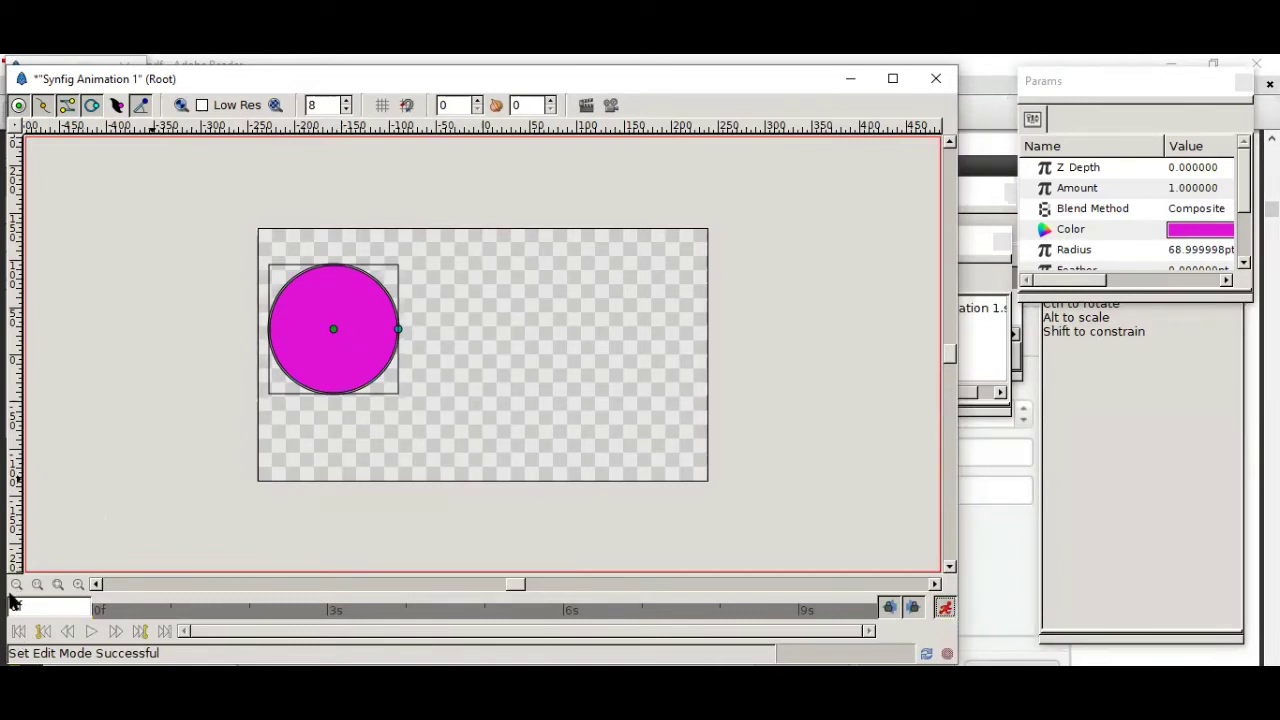
- At 0f, reduce the circle's radius to about 47 pt and place it in the canvas's lower-left corner
left_click_drag(333, 329, 356, 416)
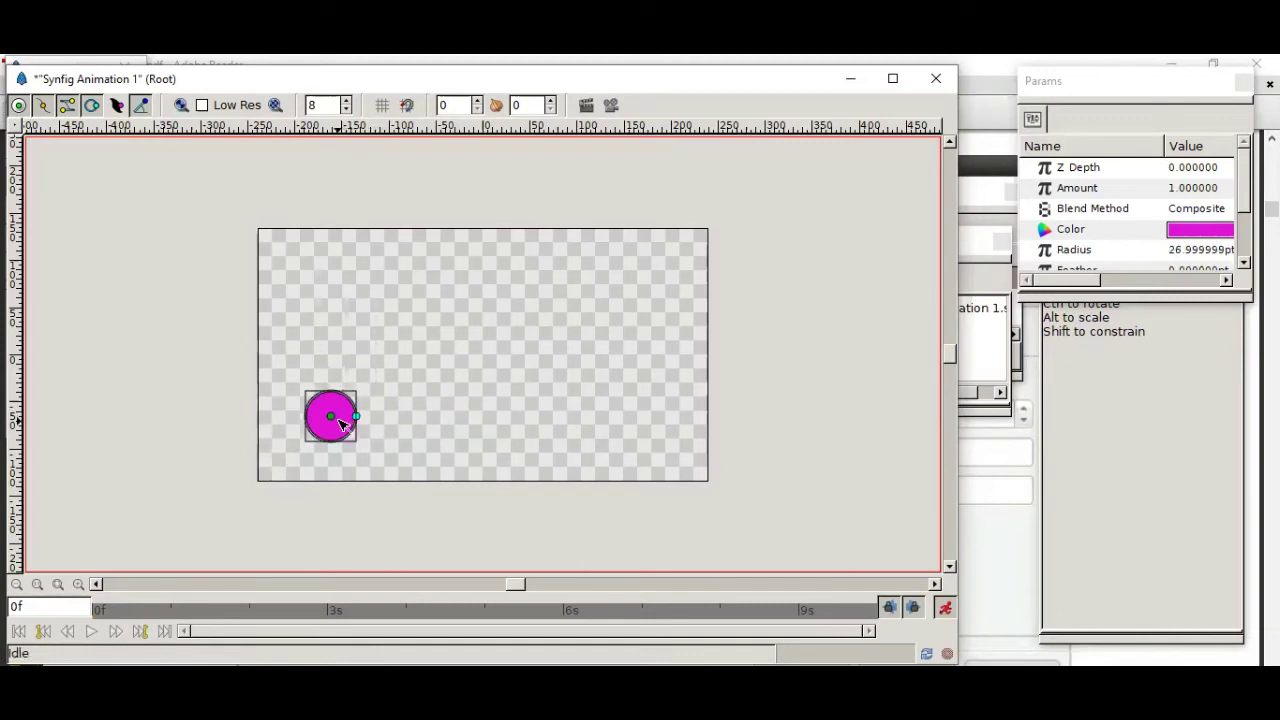
left_click_drag(364, 421, 374, 416)
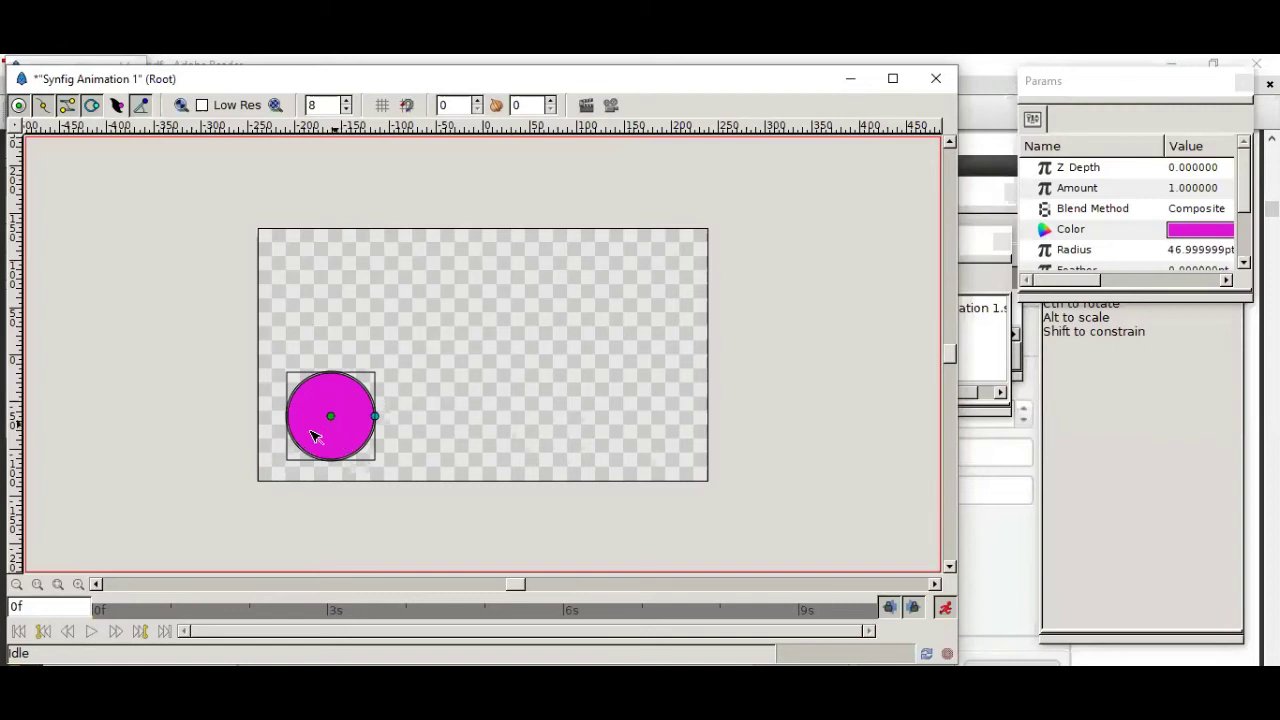
left_click_drag(330, 416, 310, 437)
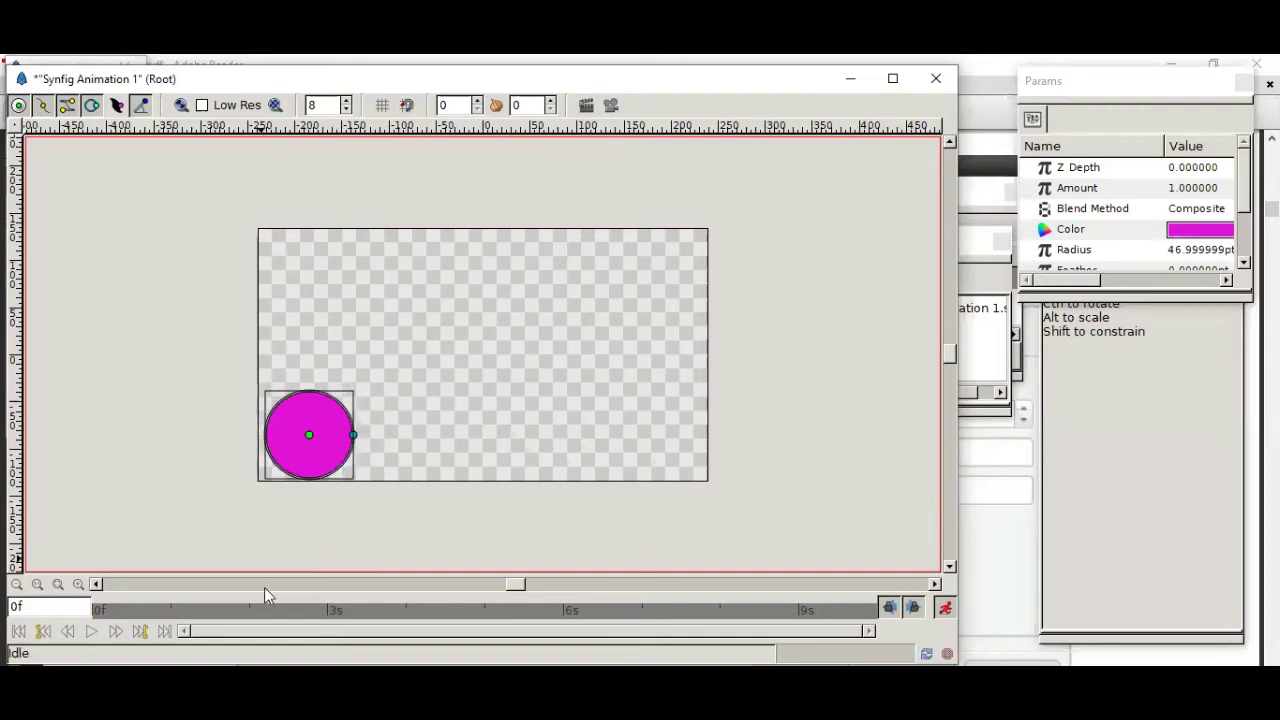
- Animate the circle to a spot near the canvas's top edge at 3s and near its bottom edge at 6s
left_click(328, 613)
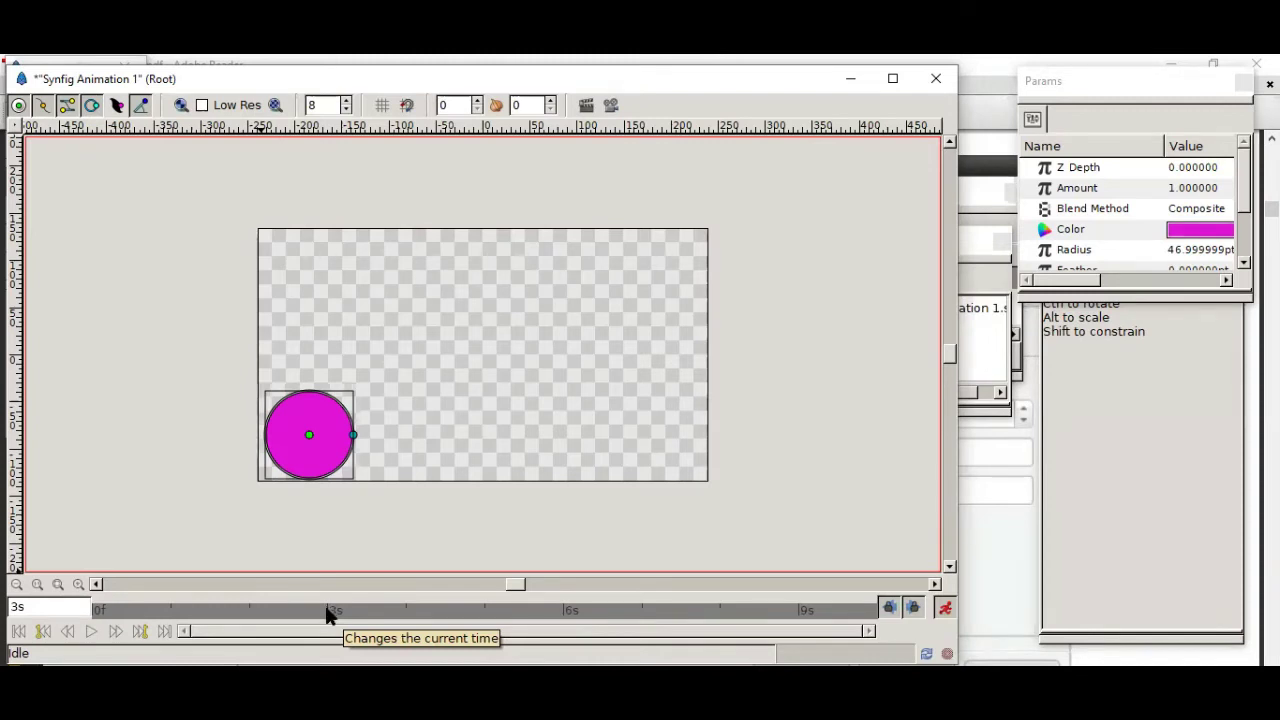
left_click(310, 435)
left_click_drag(395, 352, 453, 280)
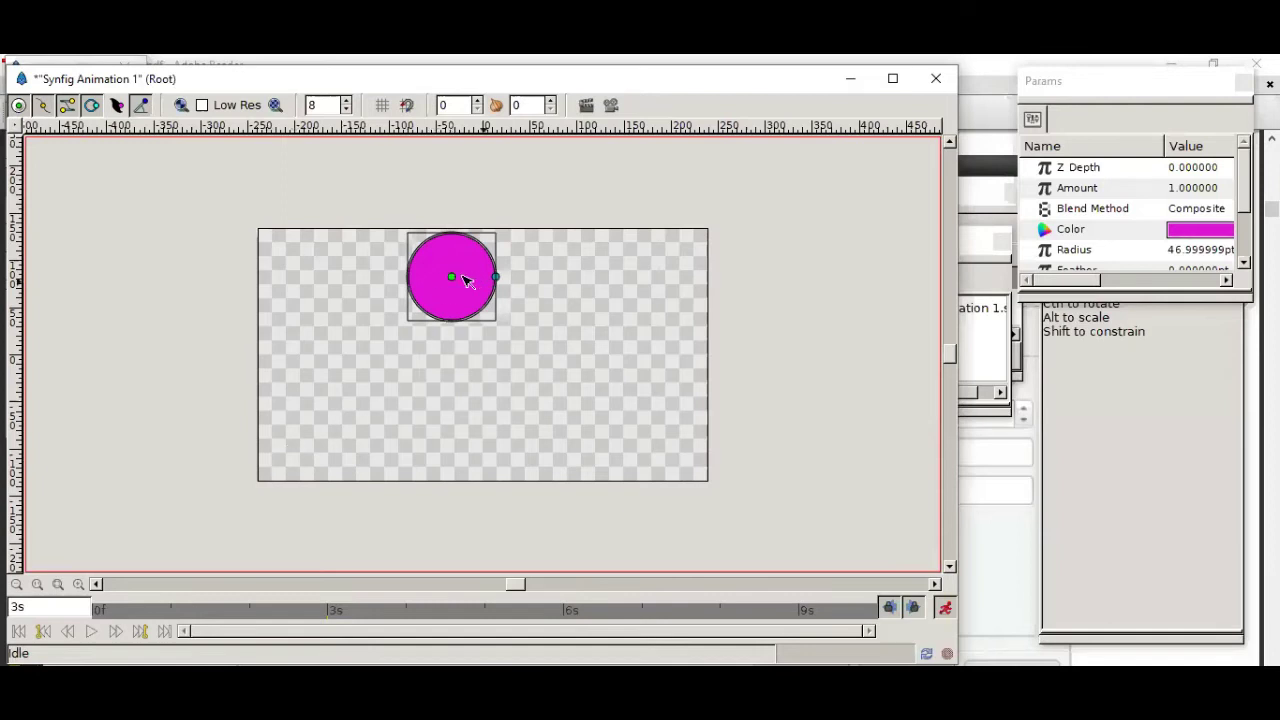
left_click(563, 615)
left_click_drag(455, 283, 524, 436)
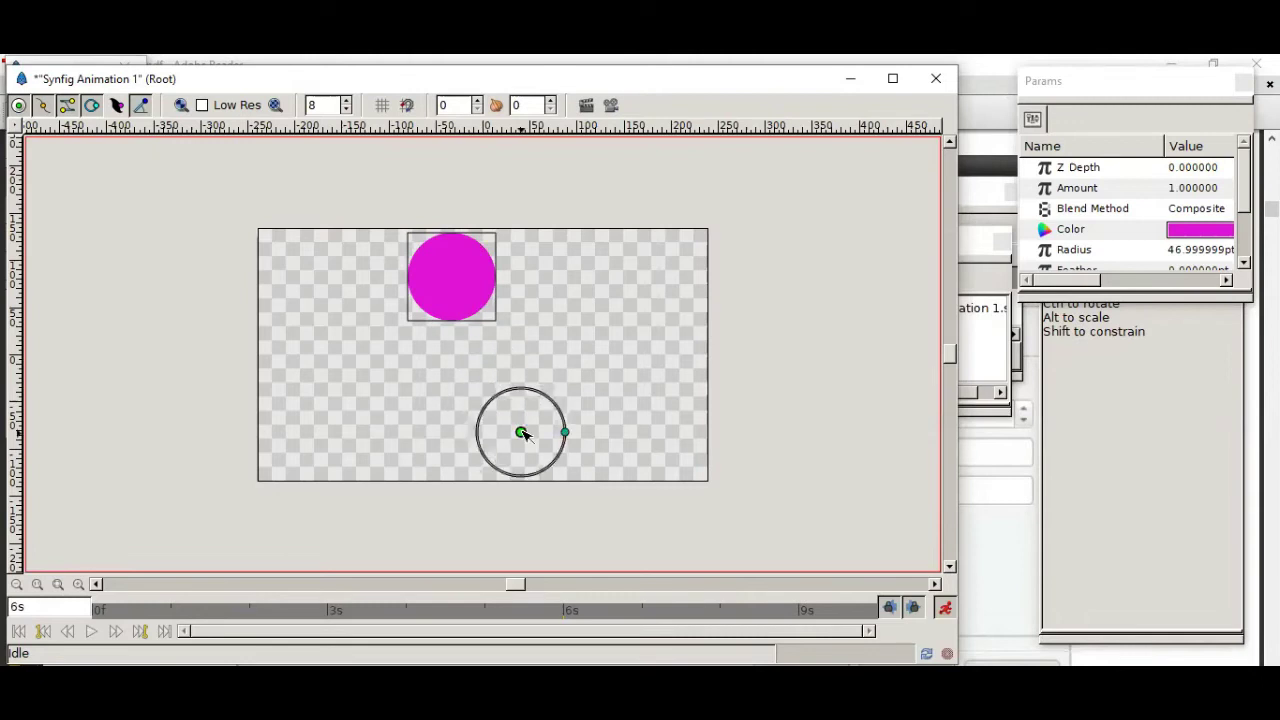
- Place the circle in the canvas's upper-right corner at the end of the timeline, and turn off animate editing mode
left_click(875, 619)
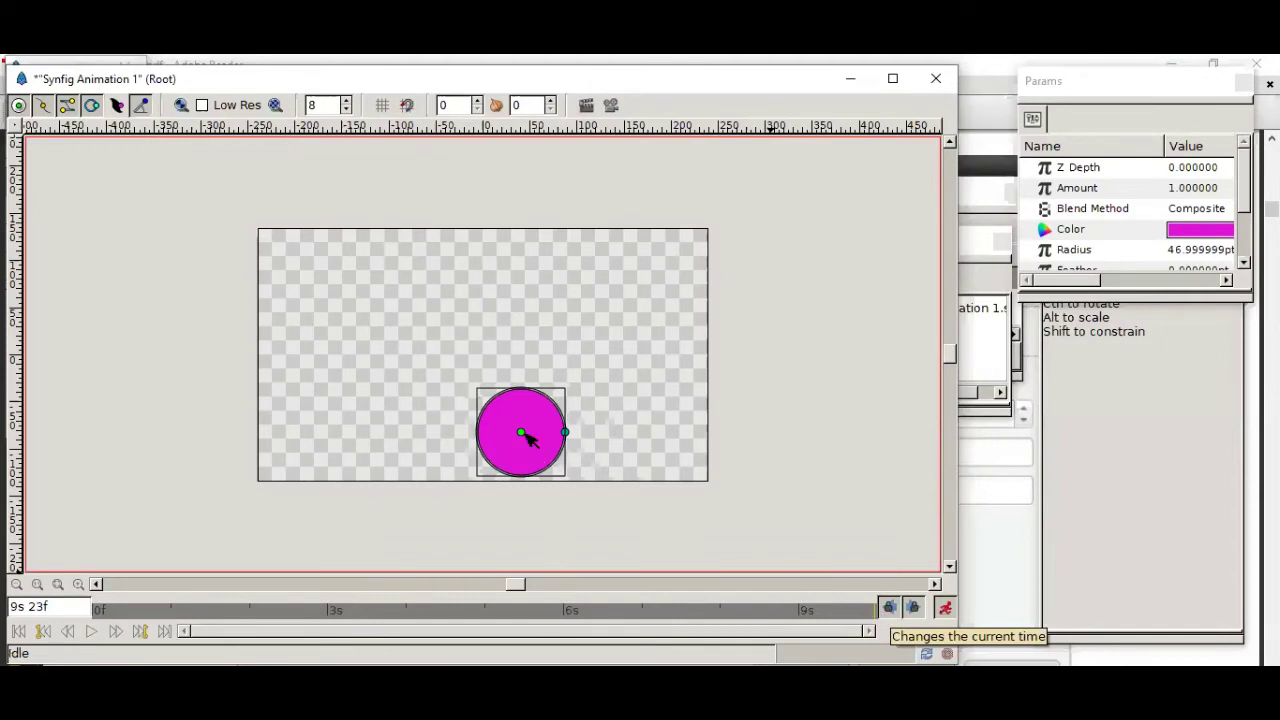
left_click_drag(530, 432, 662, 283)
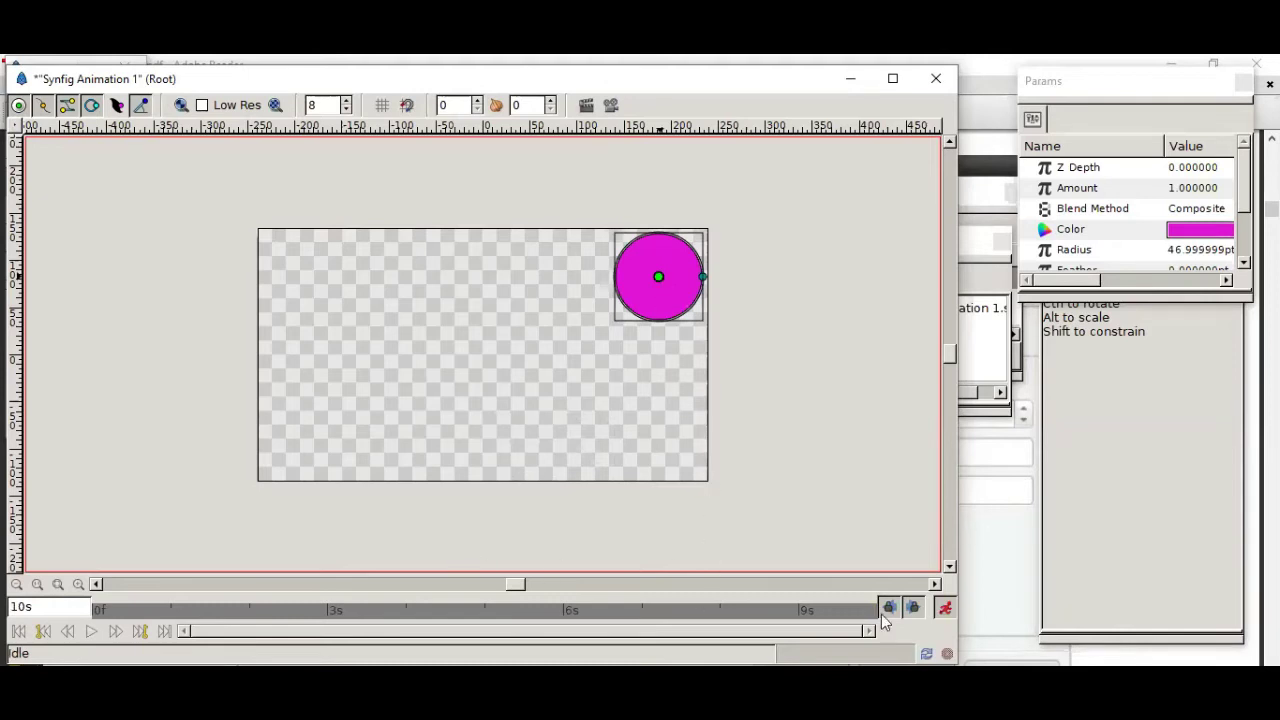
left_click(944, 608)
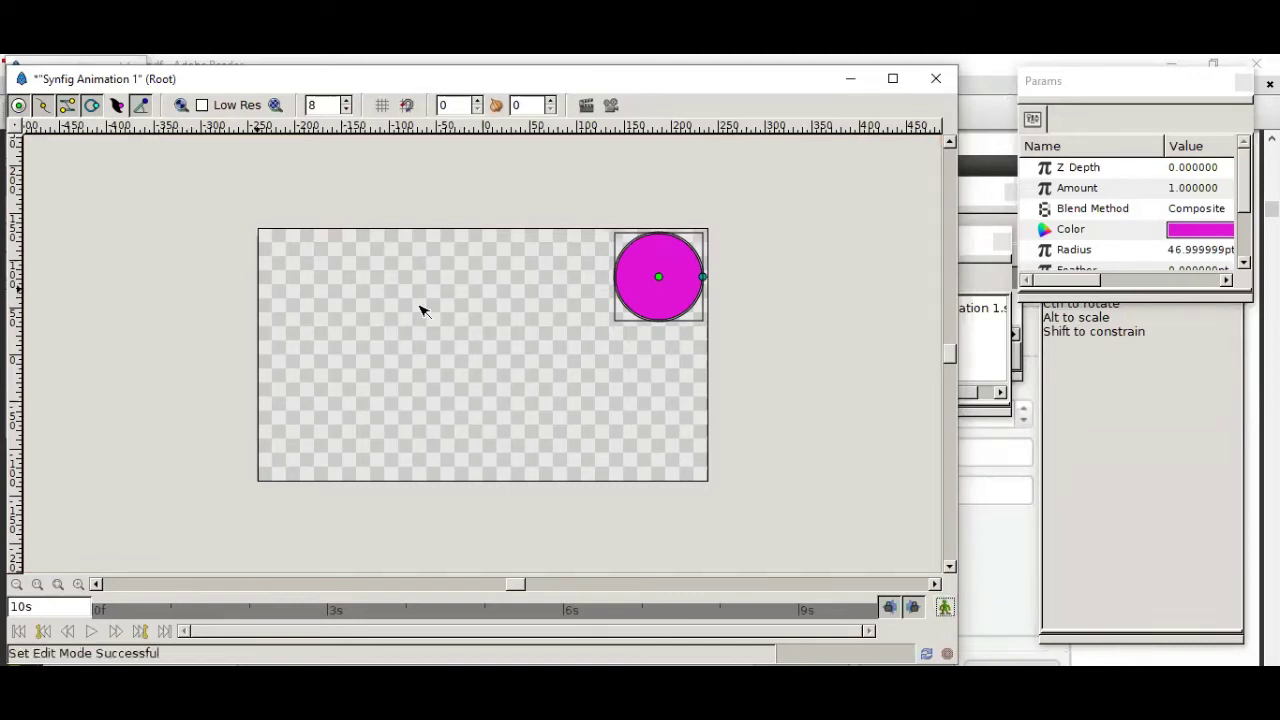
- Play the circle animation on the canvas, then watch its rendered preview and close the preview
left_click(91, 631)
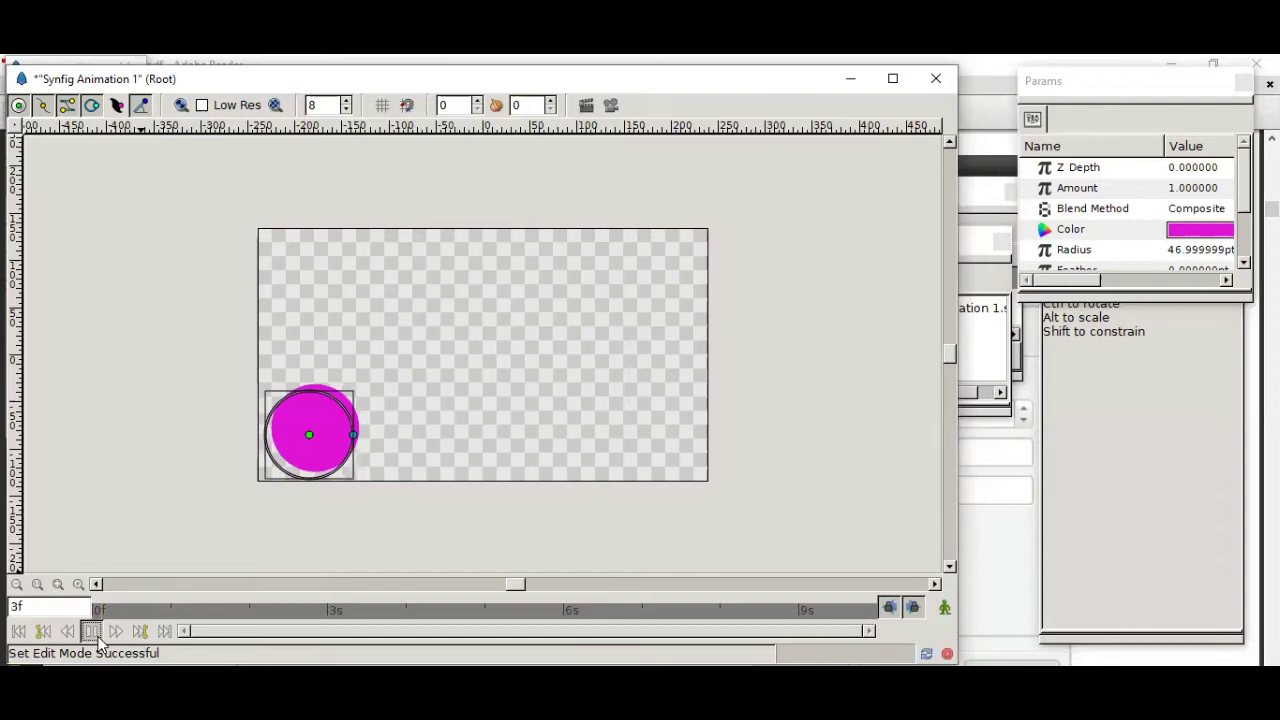
left_click(610, 106)
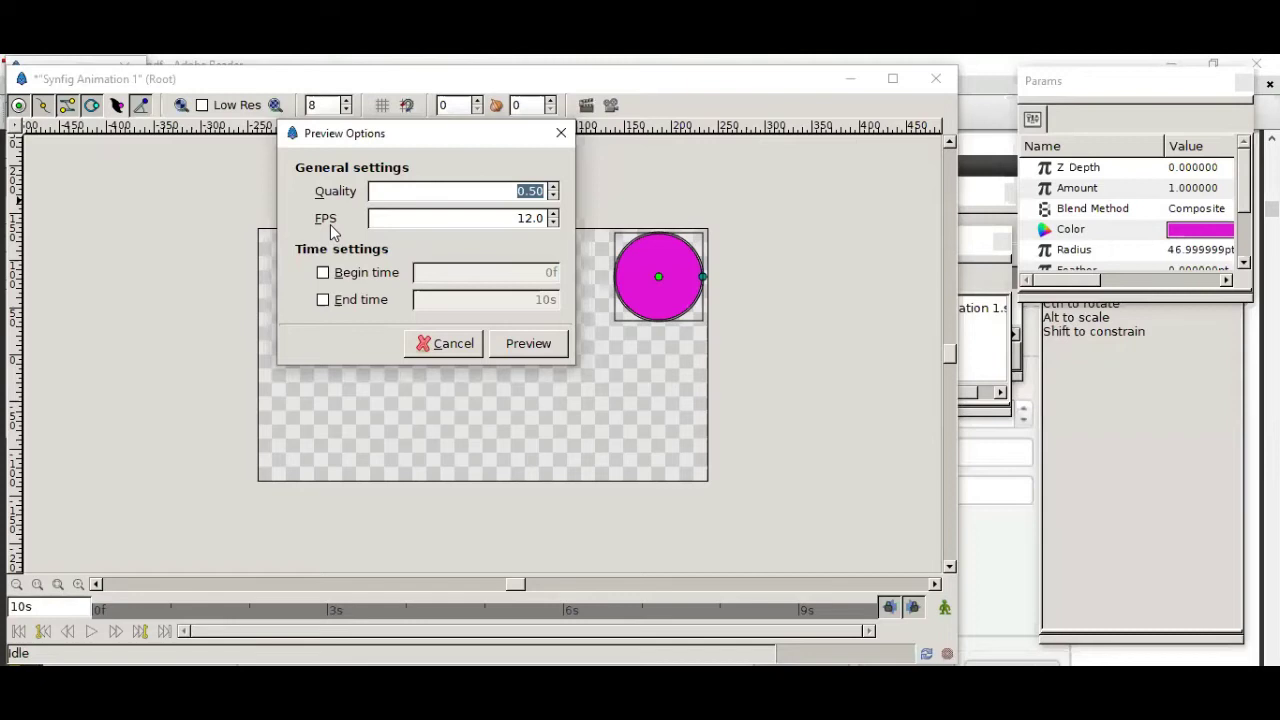
left_click(521, 220)
key("shift+Home")
left_click(503, 350)
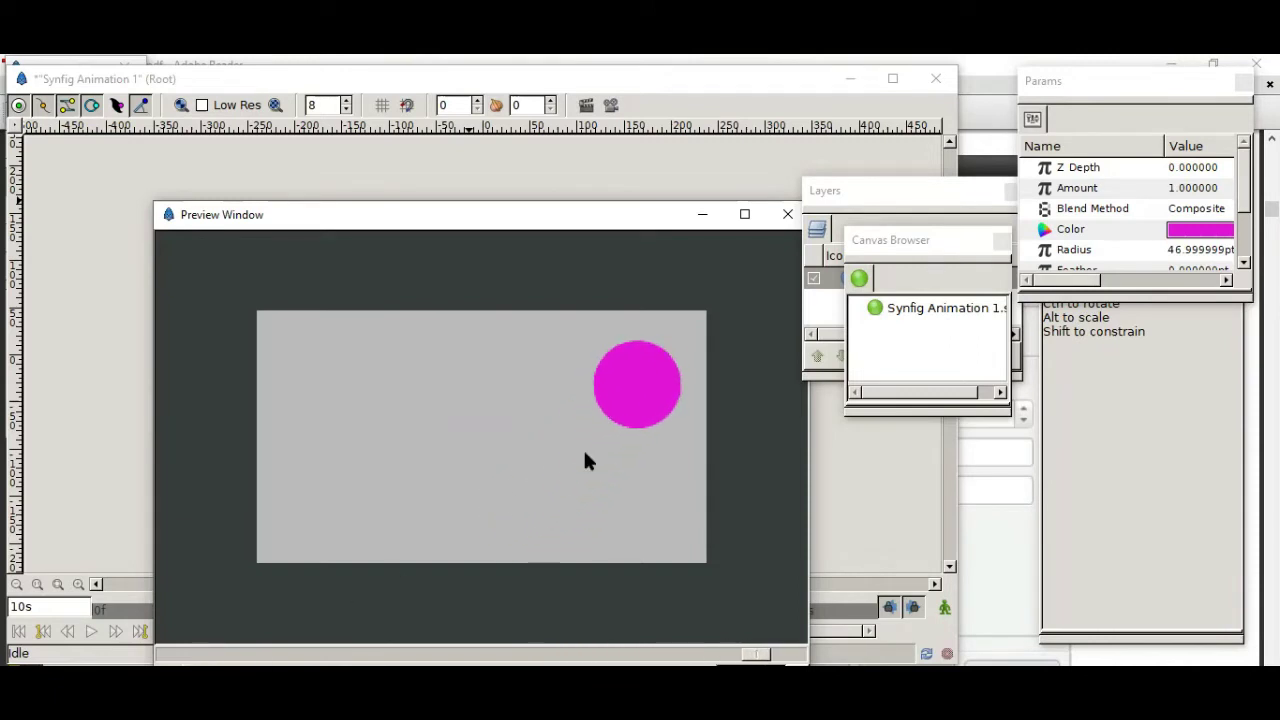
left_click(791, 224)
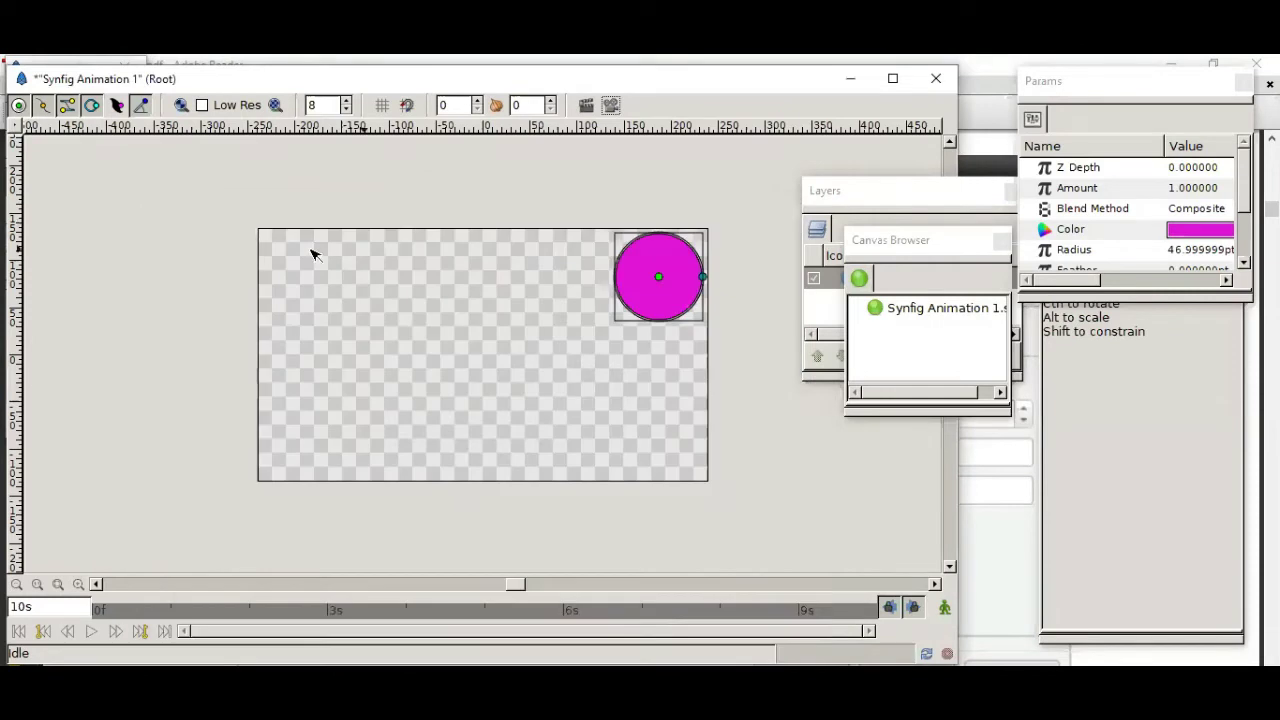
- Set the canvas's frame rate to 48 frames per second in its properties and apply the change
left_click(18, 128)
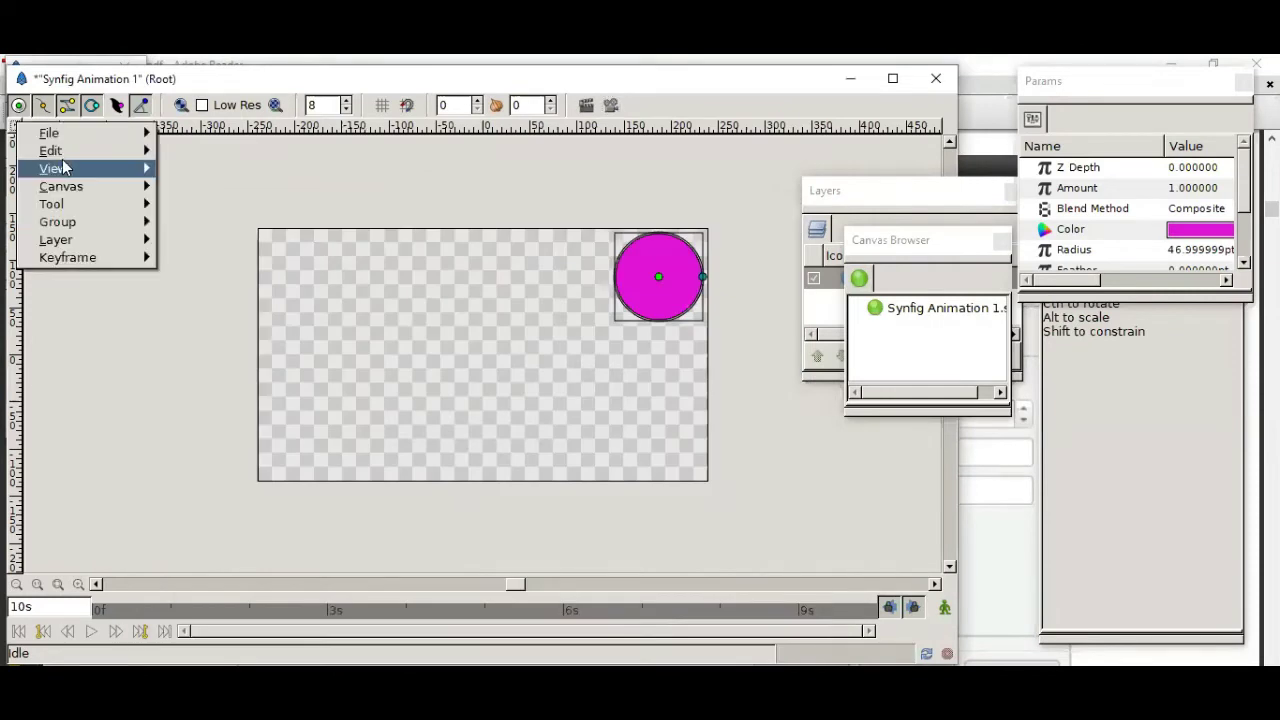
mouse_move(103, 149)
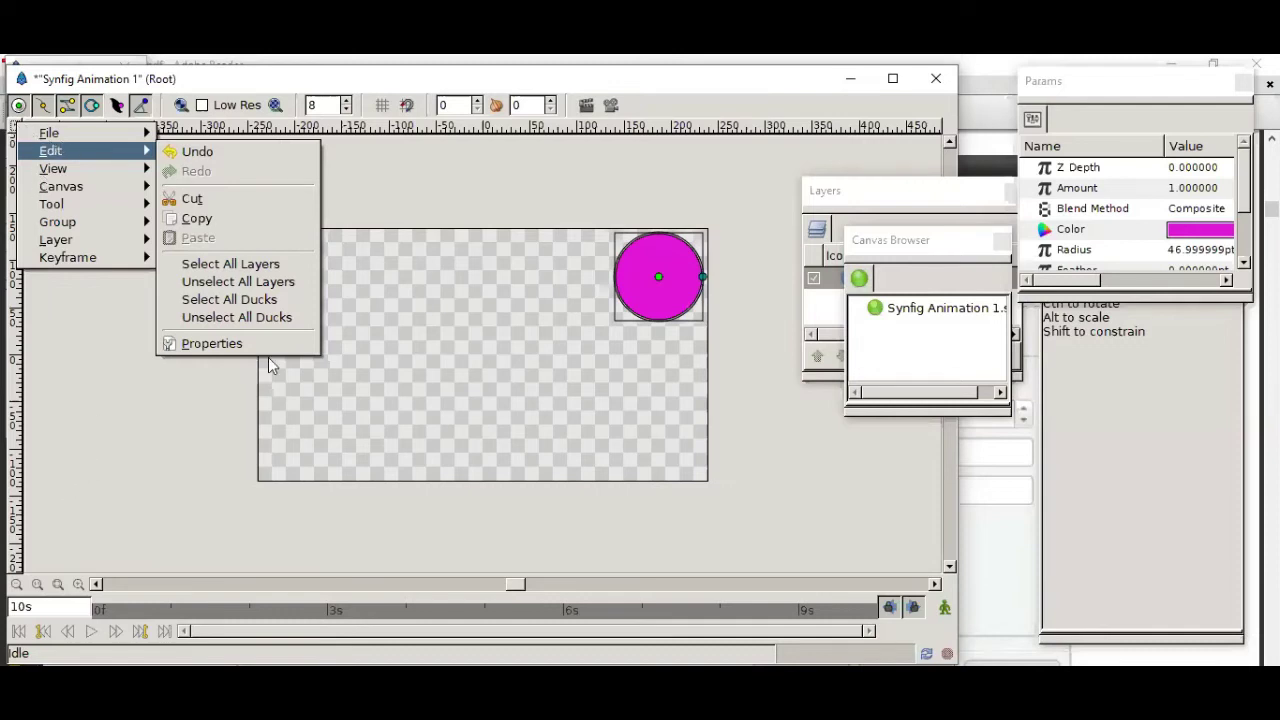
key("Return")
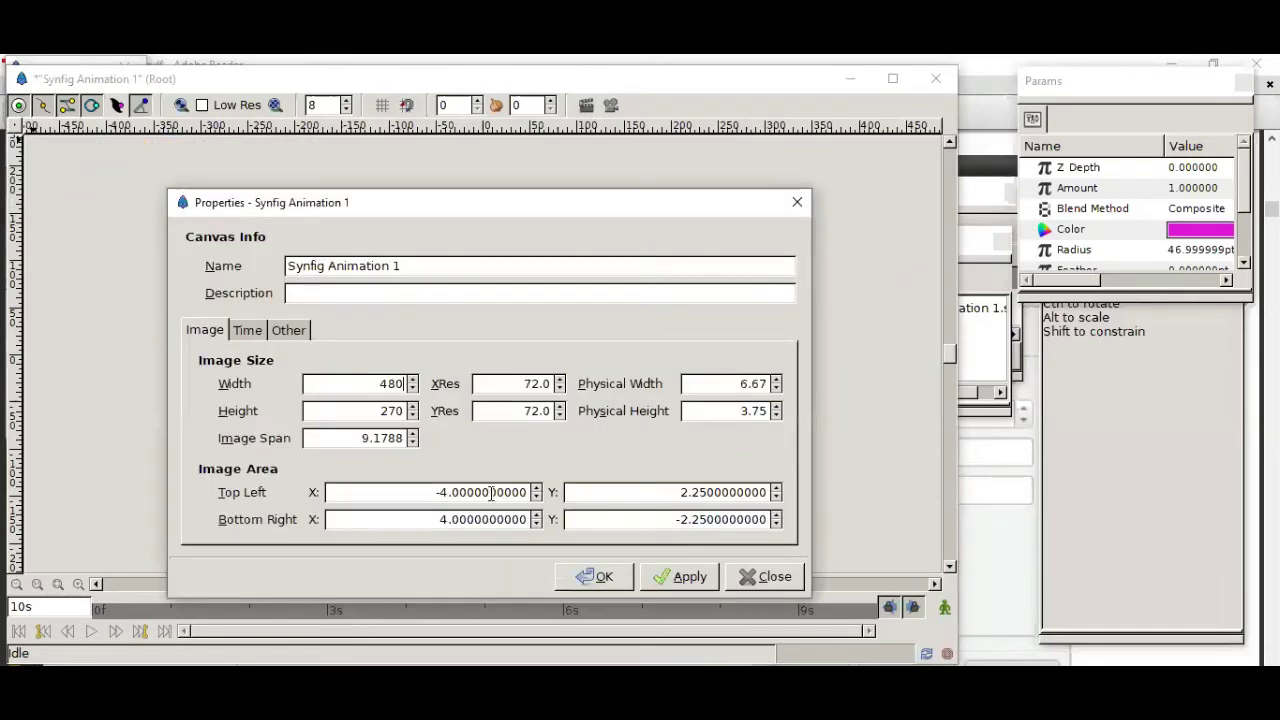
left_click(248, 331)
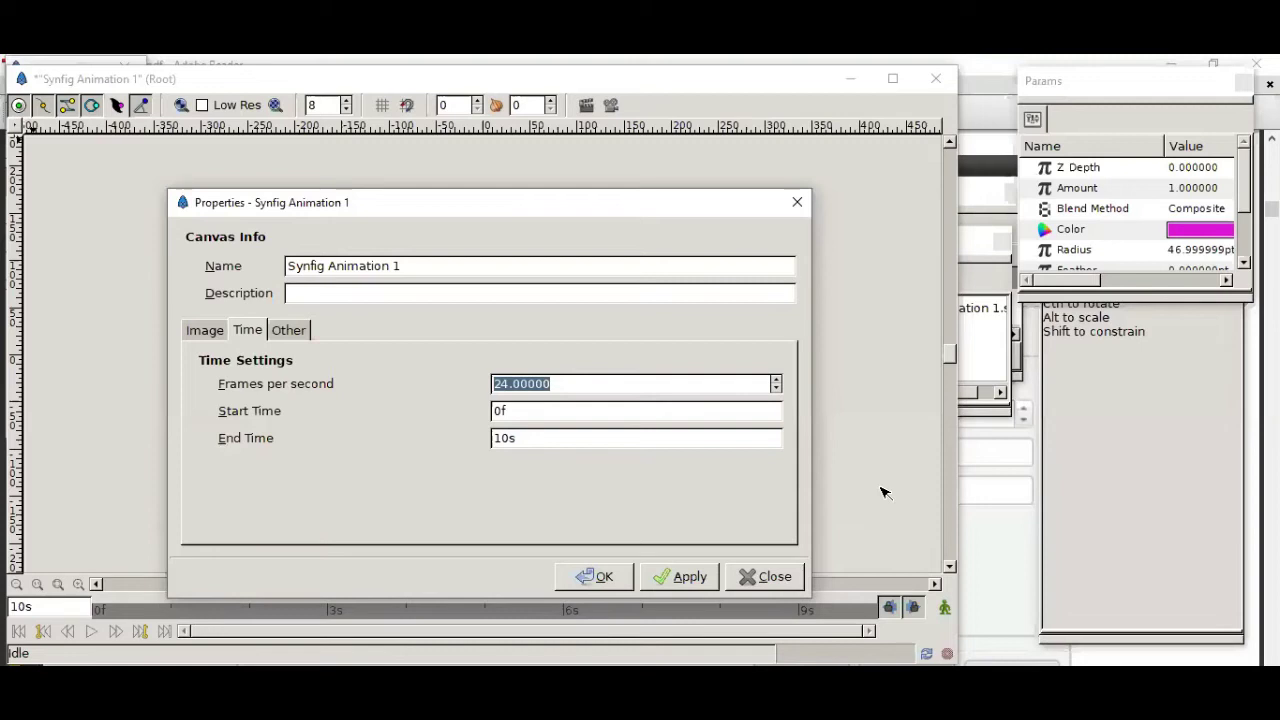
key("Home")
key("Delete")
key("Delete")
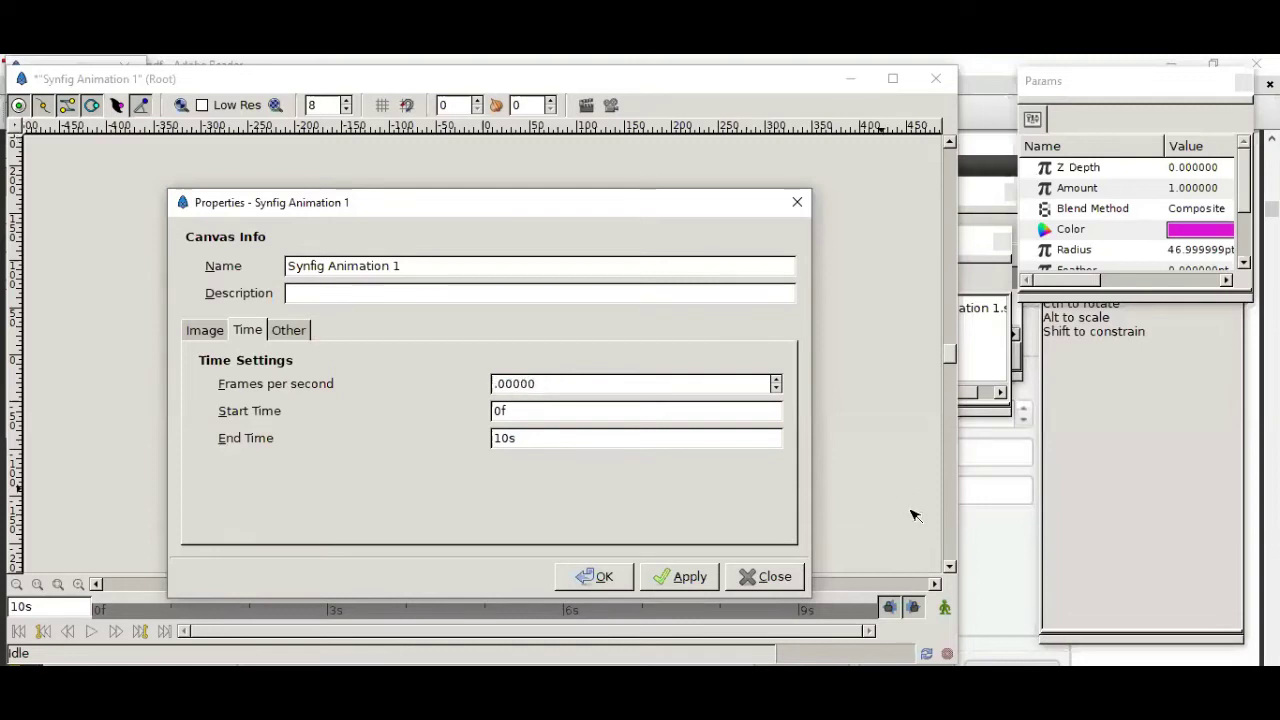
type("48")
left_click(704, 583)
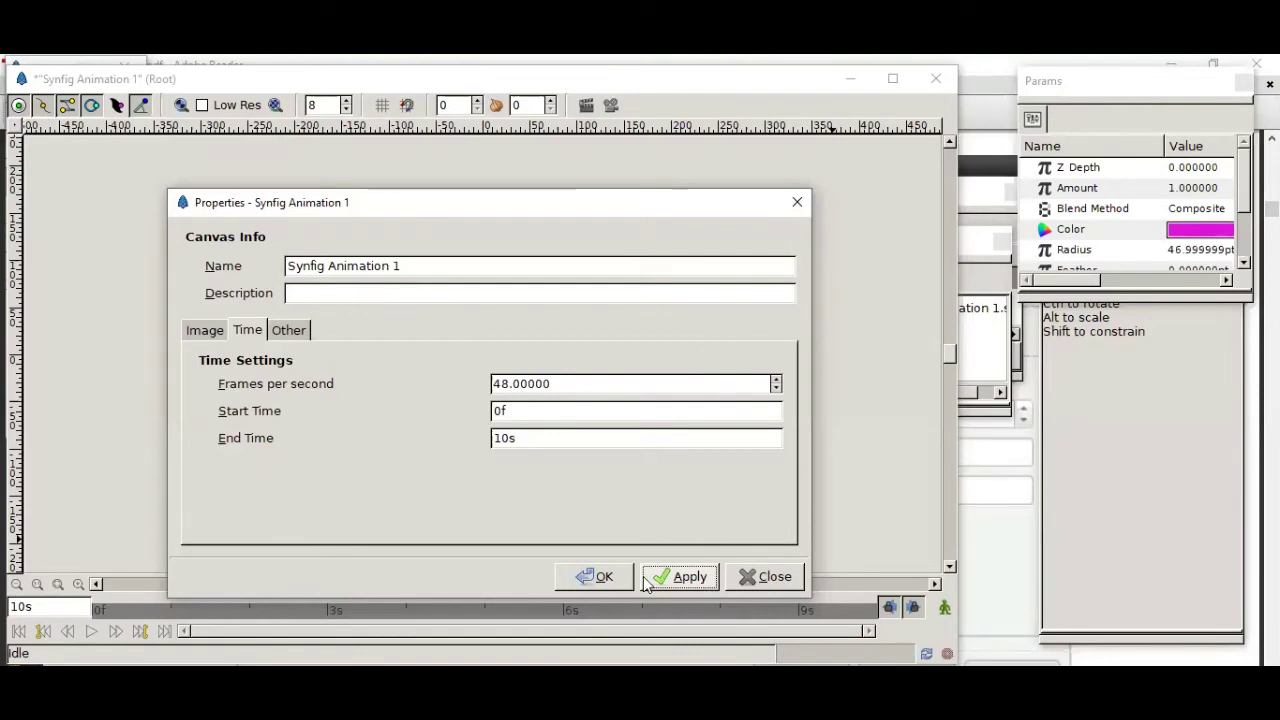
left_click(607, 576)
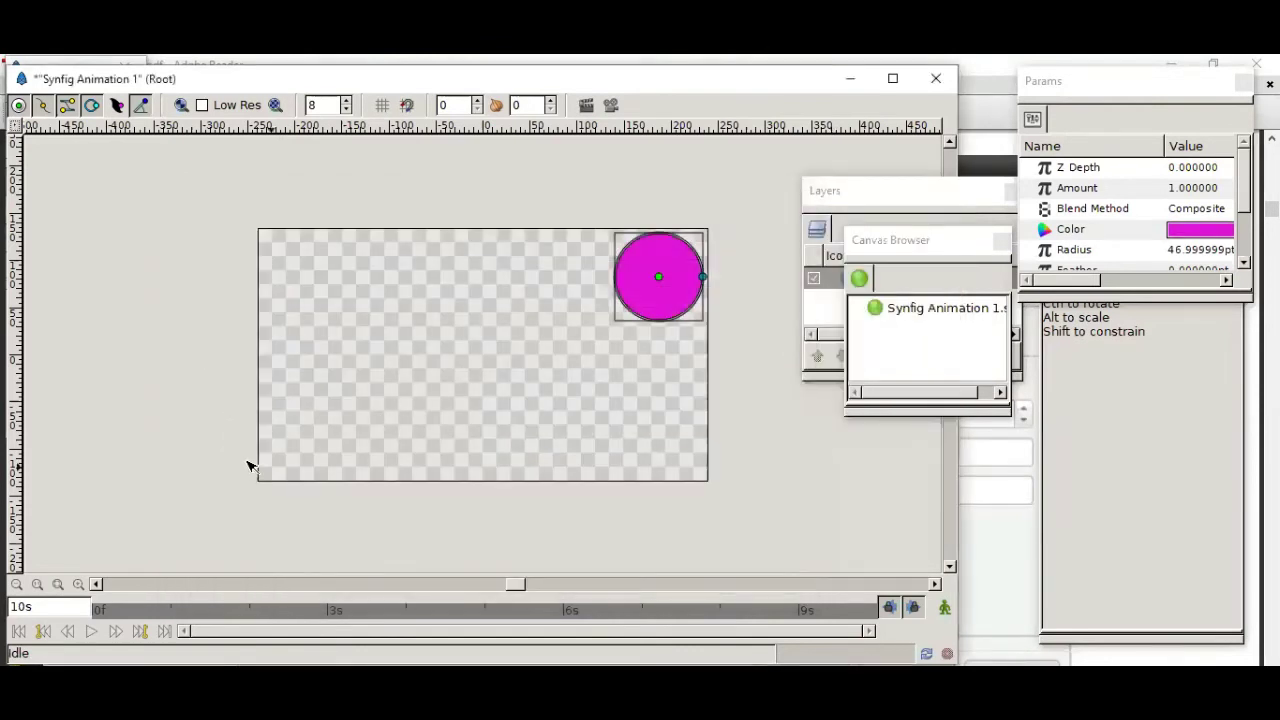
- Render a preview of the full animation at 0.50 quality and 12 FPS, and play it
left_click(611, 106)
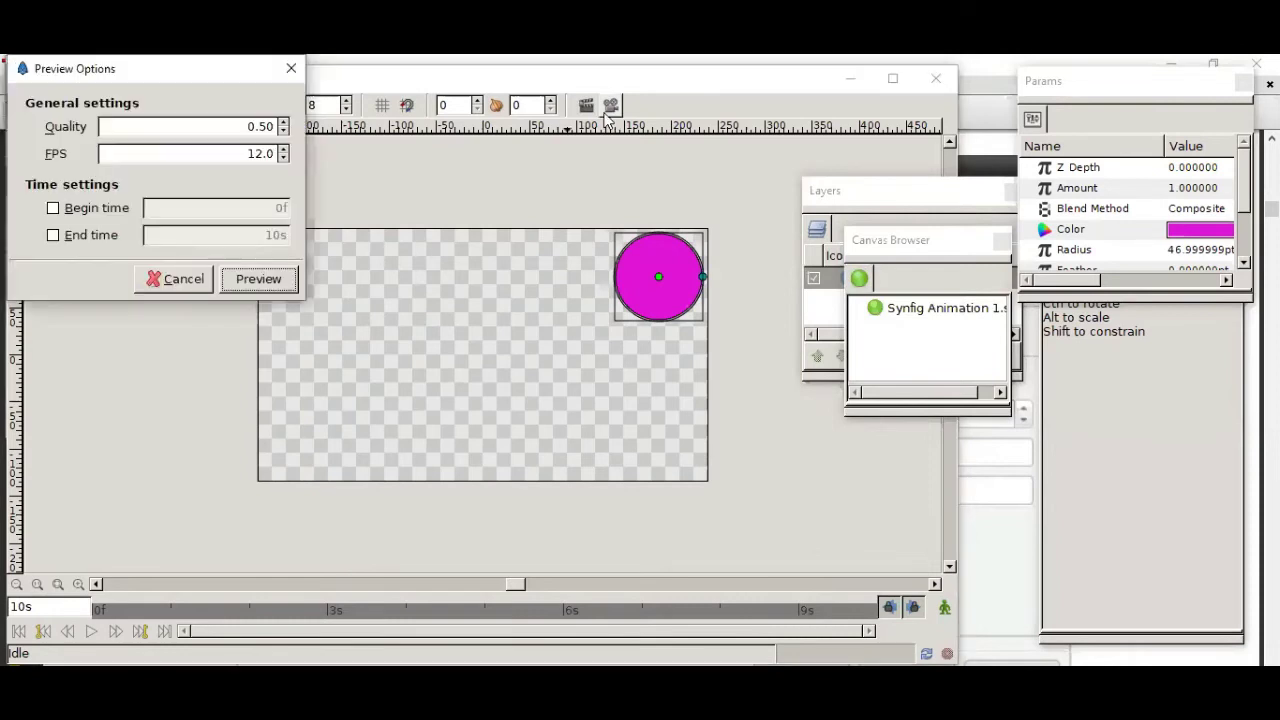
left_click(241, 284)
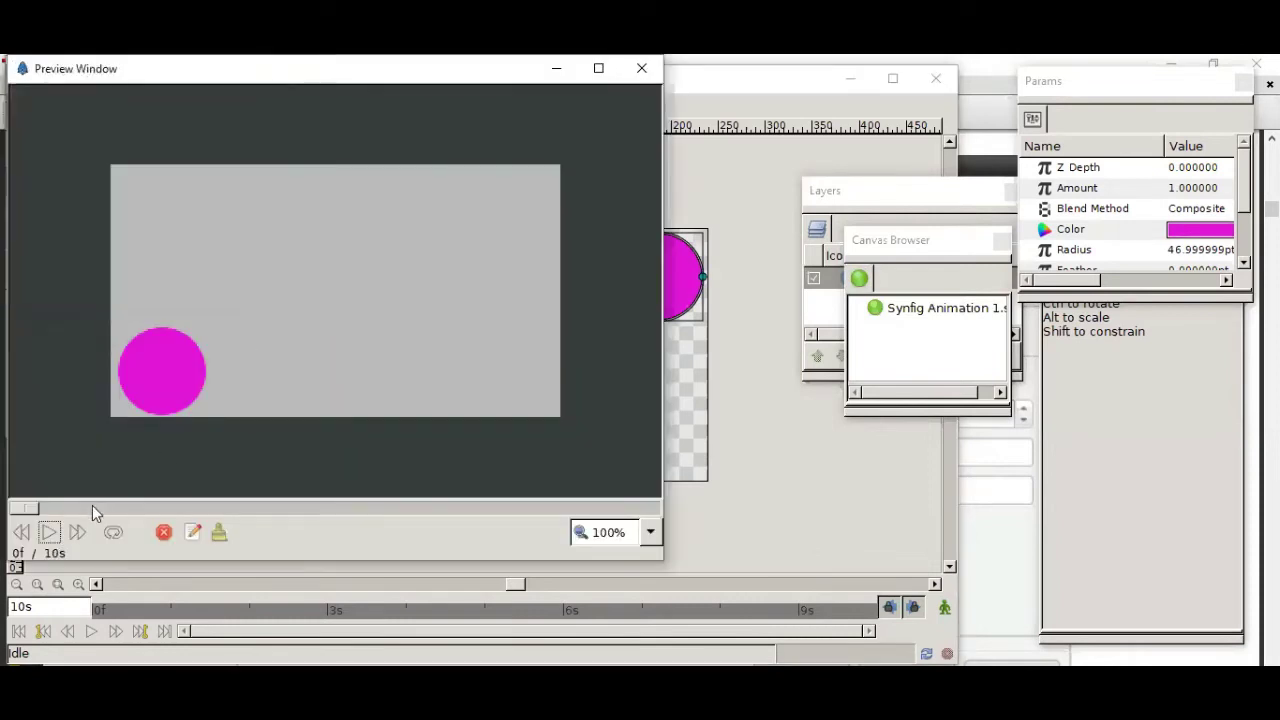
left_click(49, 533)
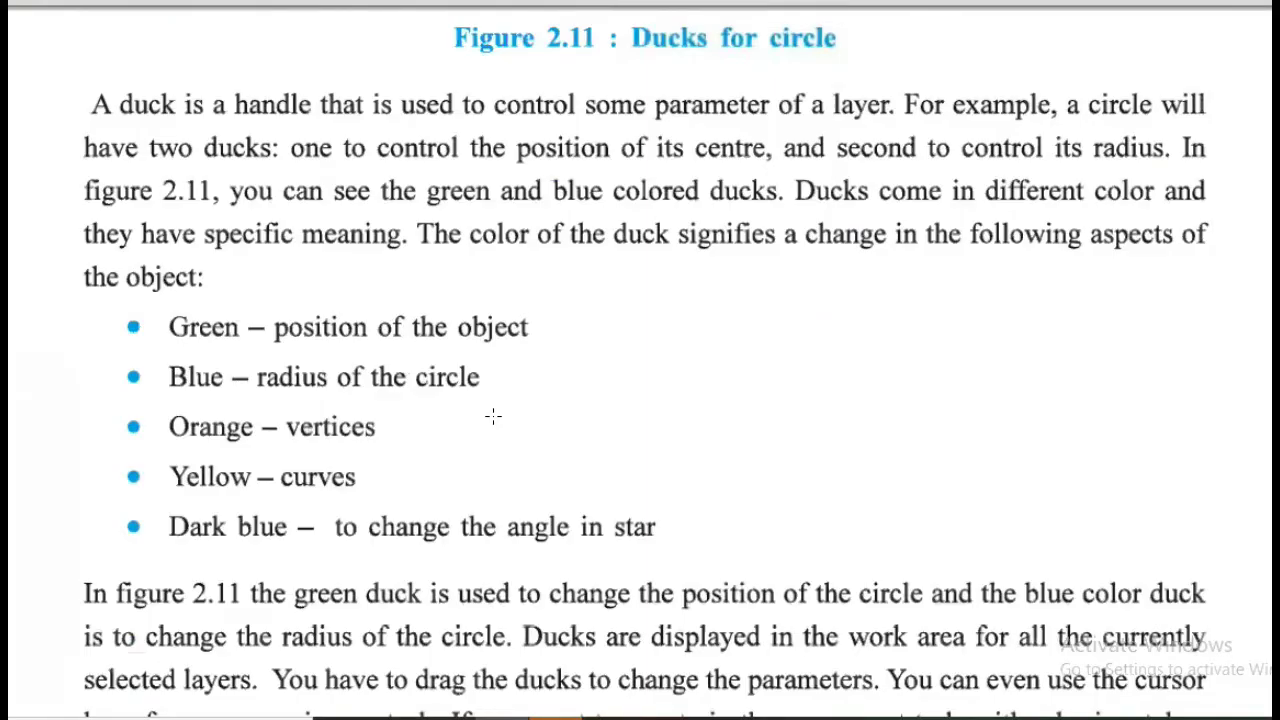
- Read the PDF textbook's section on circle ducks, comparing Figure 2.11 with the list of duck colors
scroll(493, 416, "down", 1)
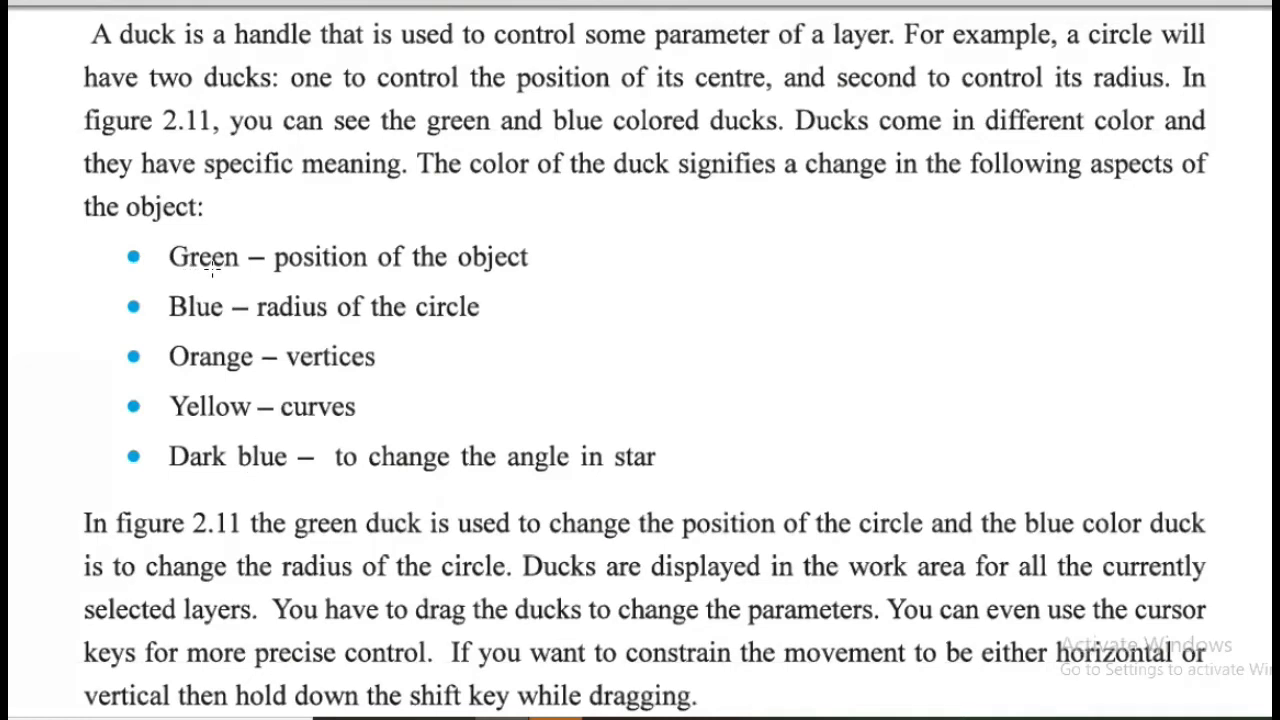
scroll(212, 264, "up", 2)
scroll(212, 264, "up", 3)
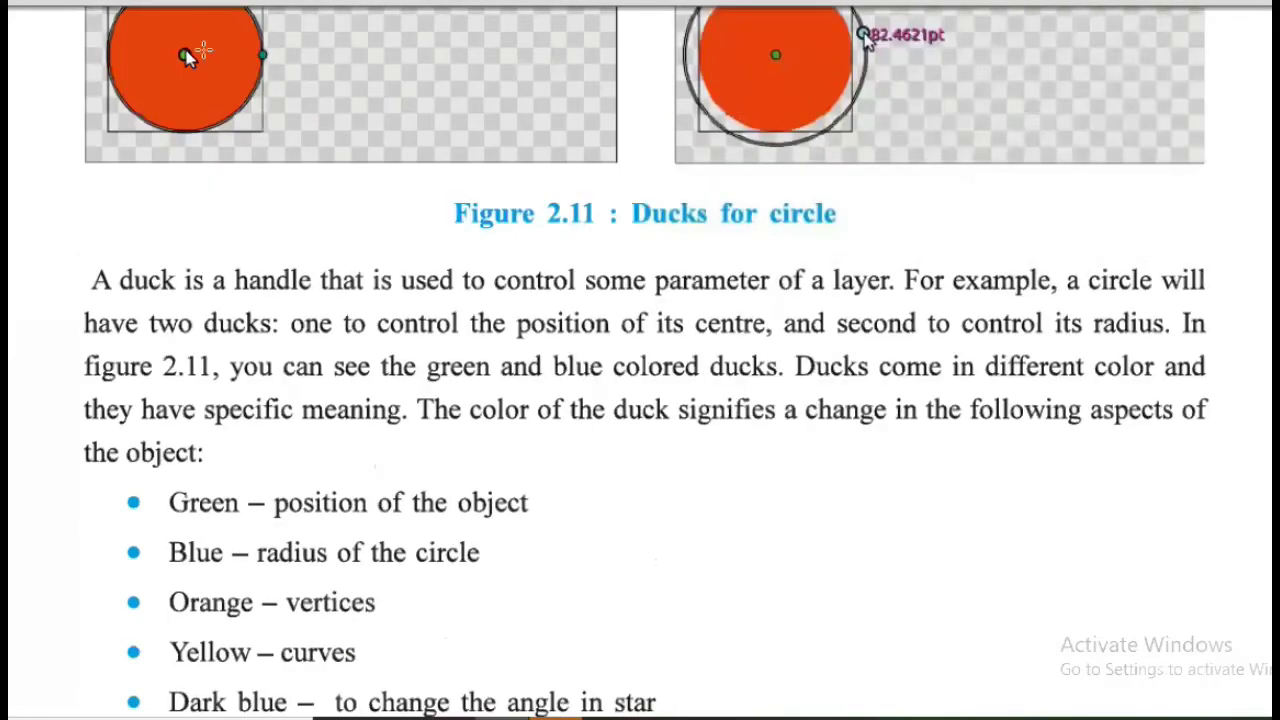
scroll(330, 420, "down", 1)
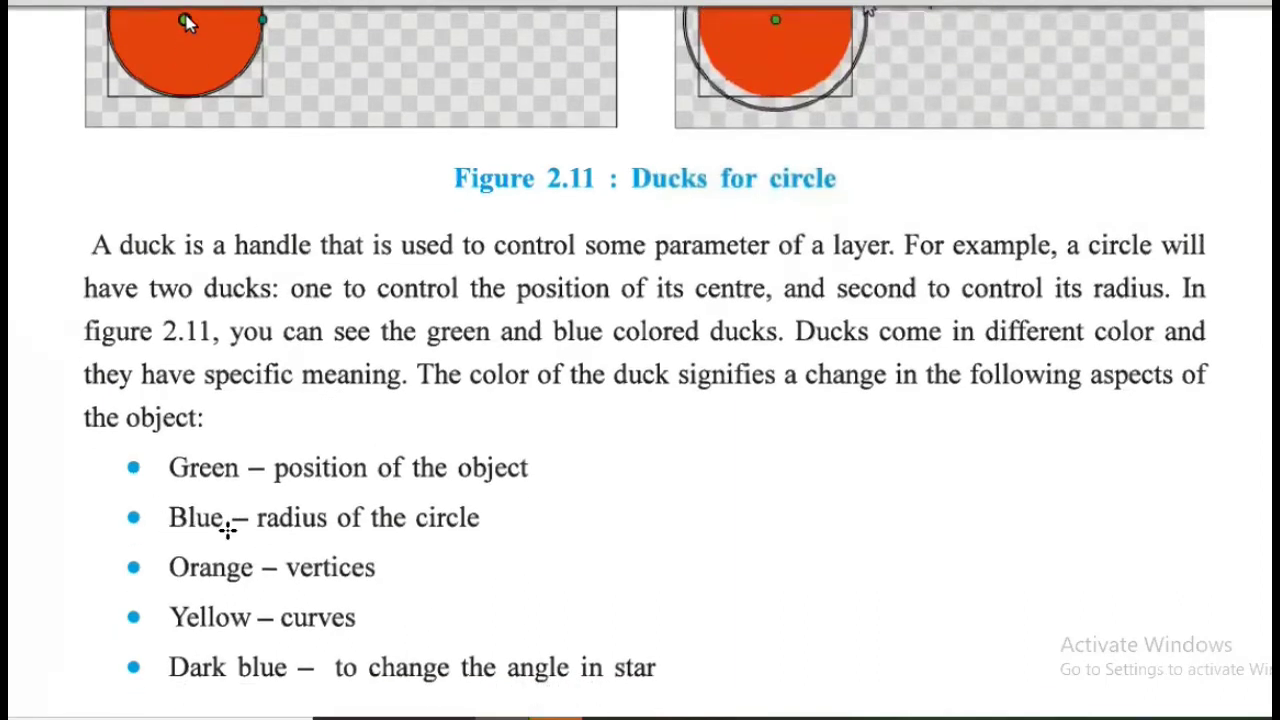
scroll(210, 467, "up", 2)
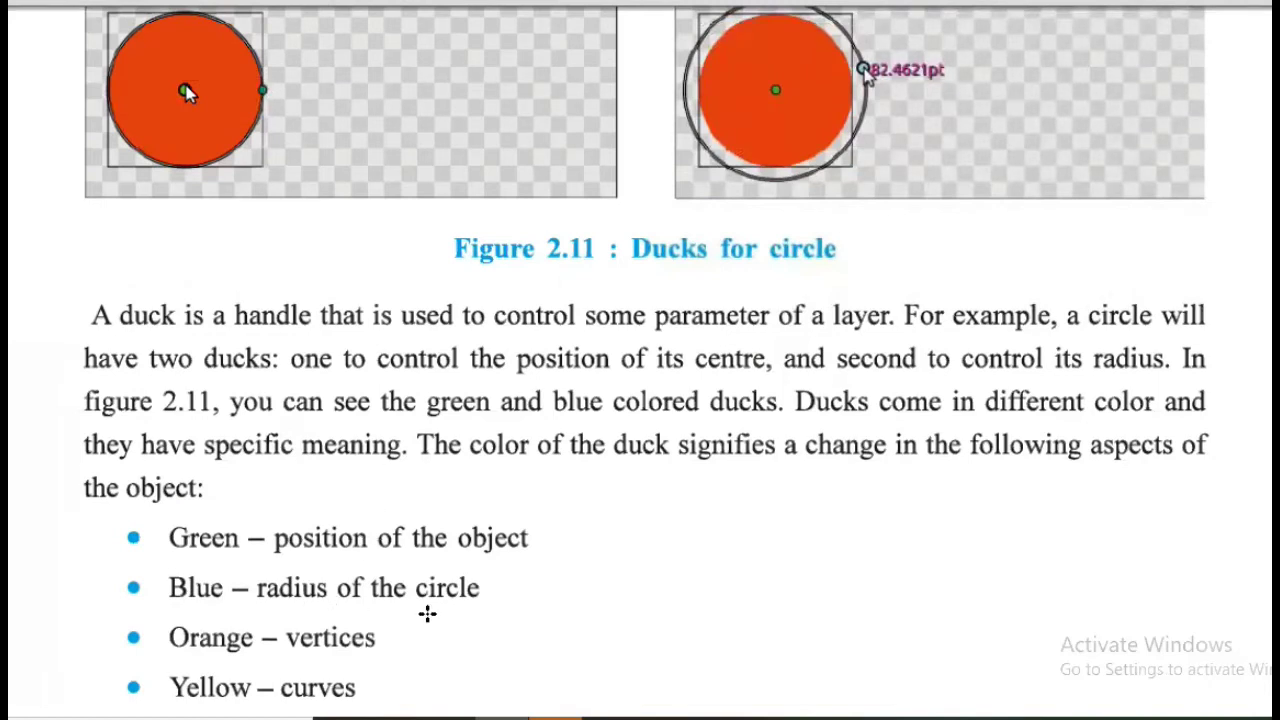
scroll(427, 613, "down", 1)
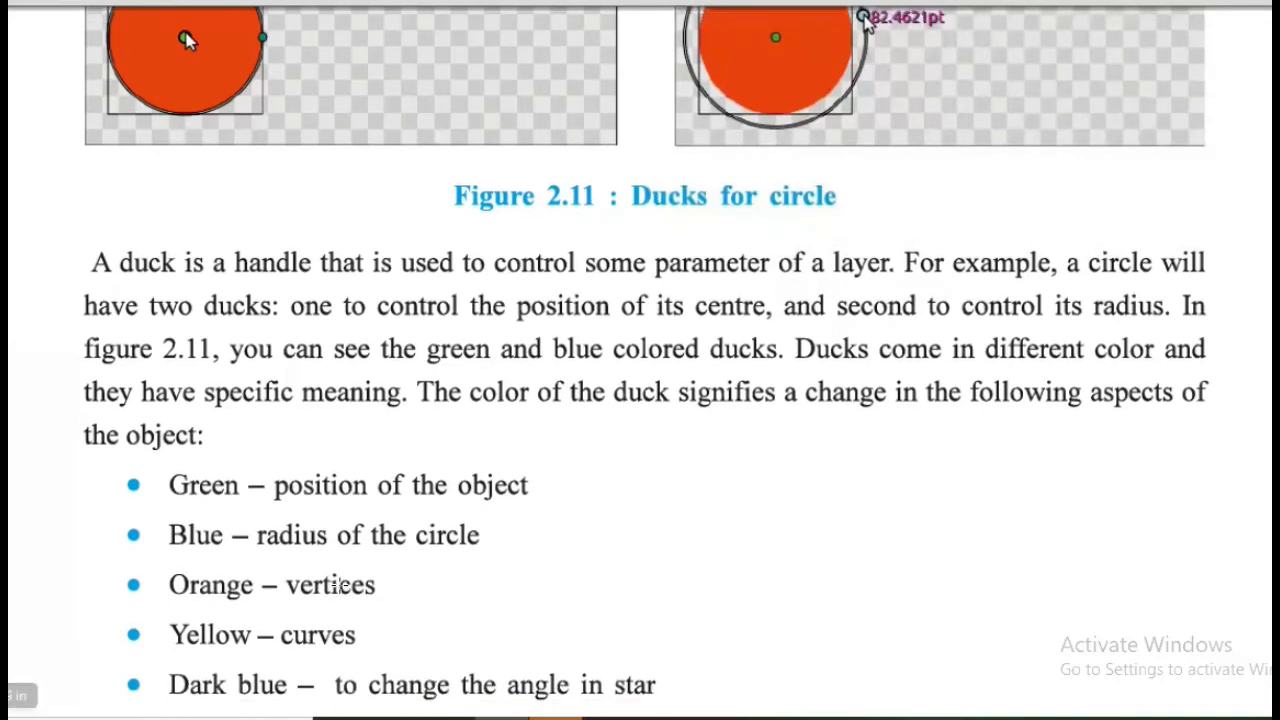
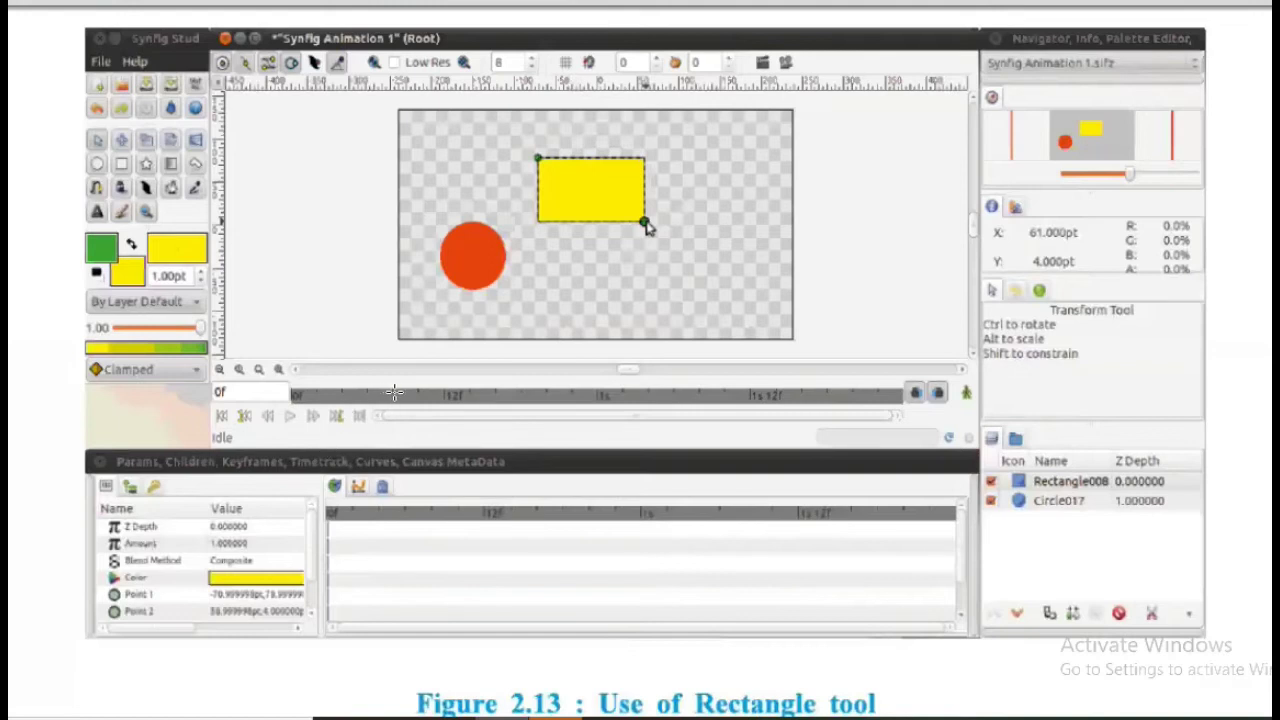
- Review the textbook's pages on the Rectangle tool and its ducks, through to the Star and Polygon Tool section
scroll(395, 392, "down", 2)
scroll(396, 392, "down", 1)
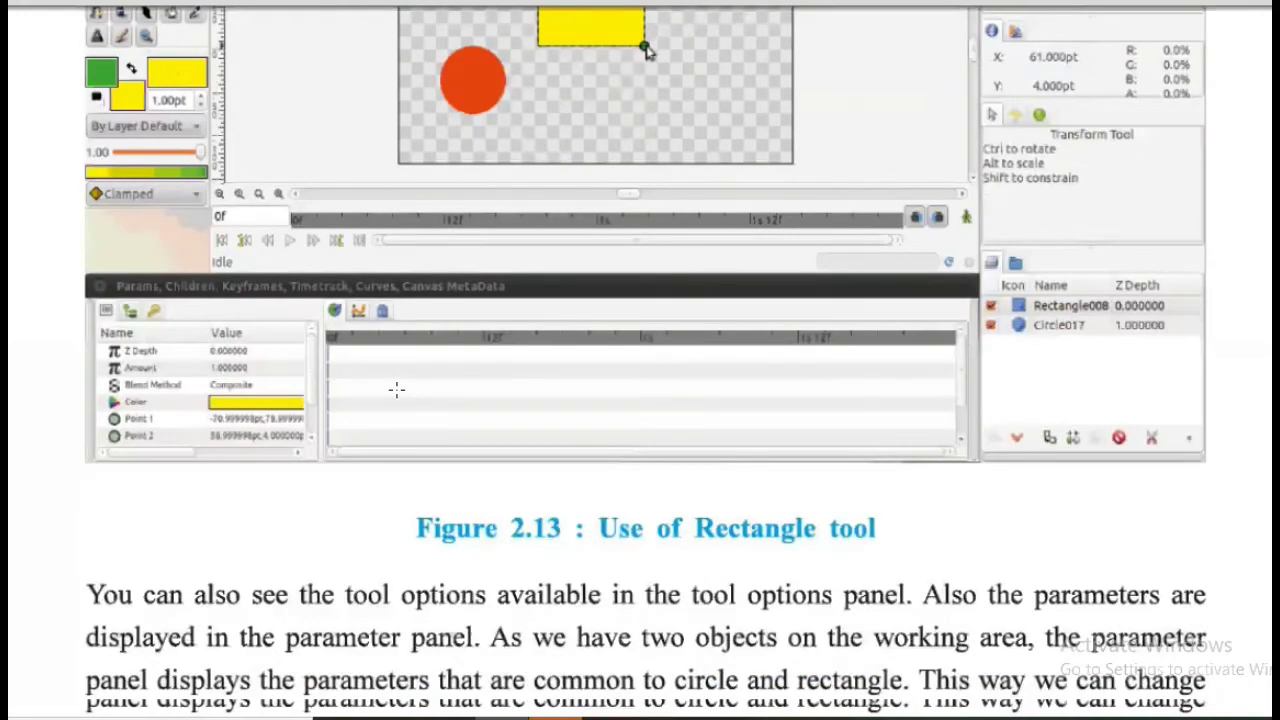
scroll(396, 390, "down", 4)
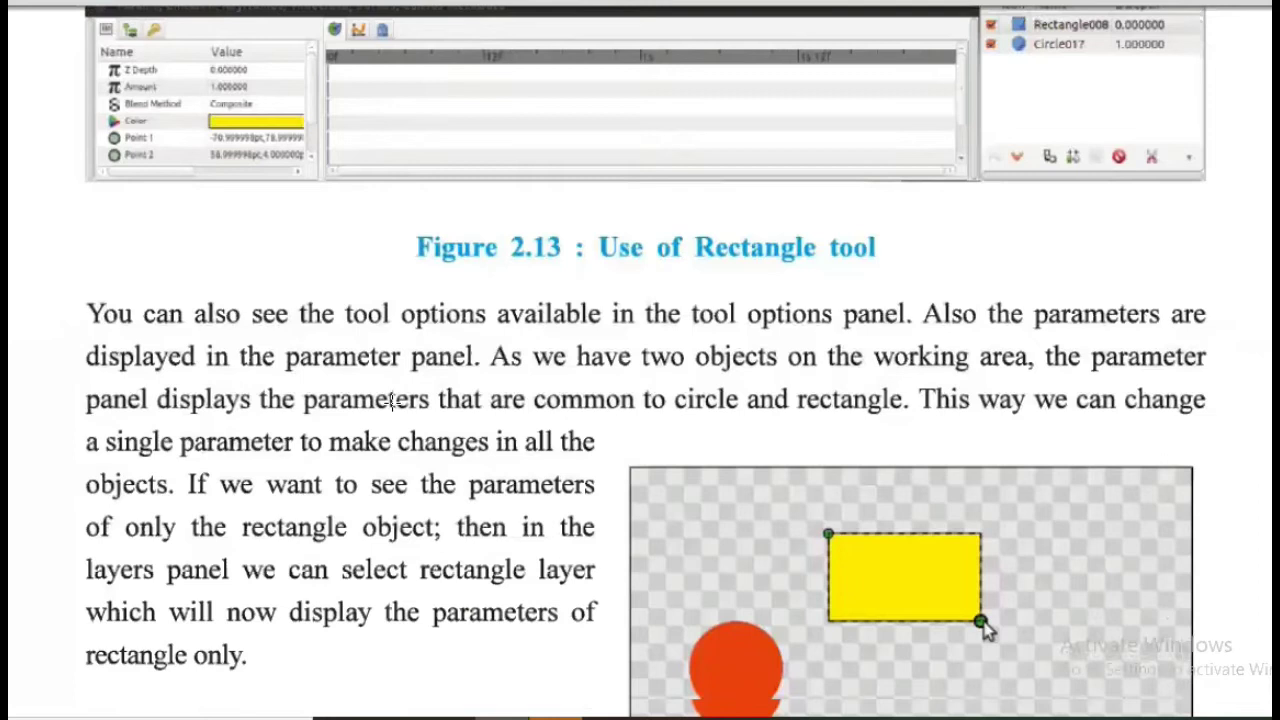
scroll(390, 405, "down", 4)
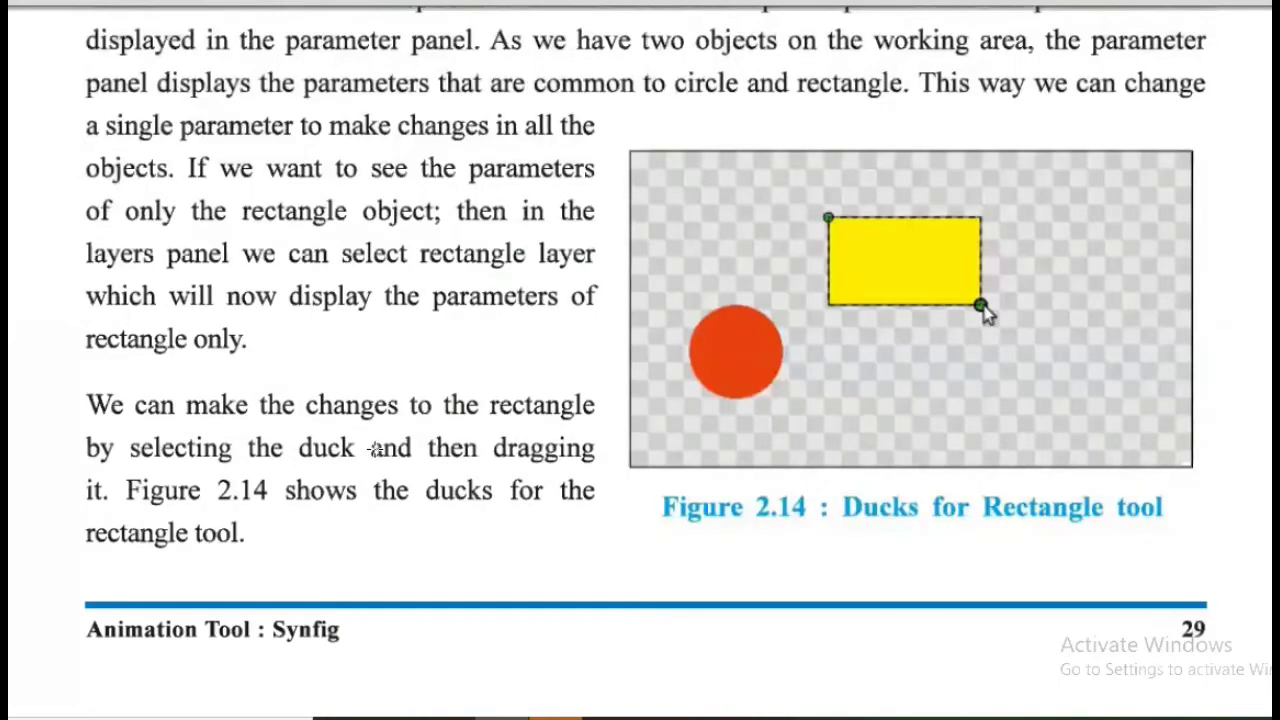
scroll(375, 450, "down", 10)
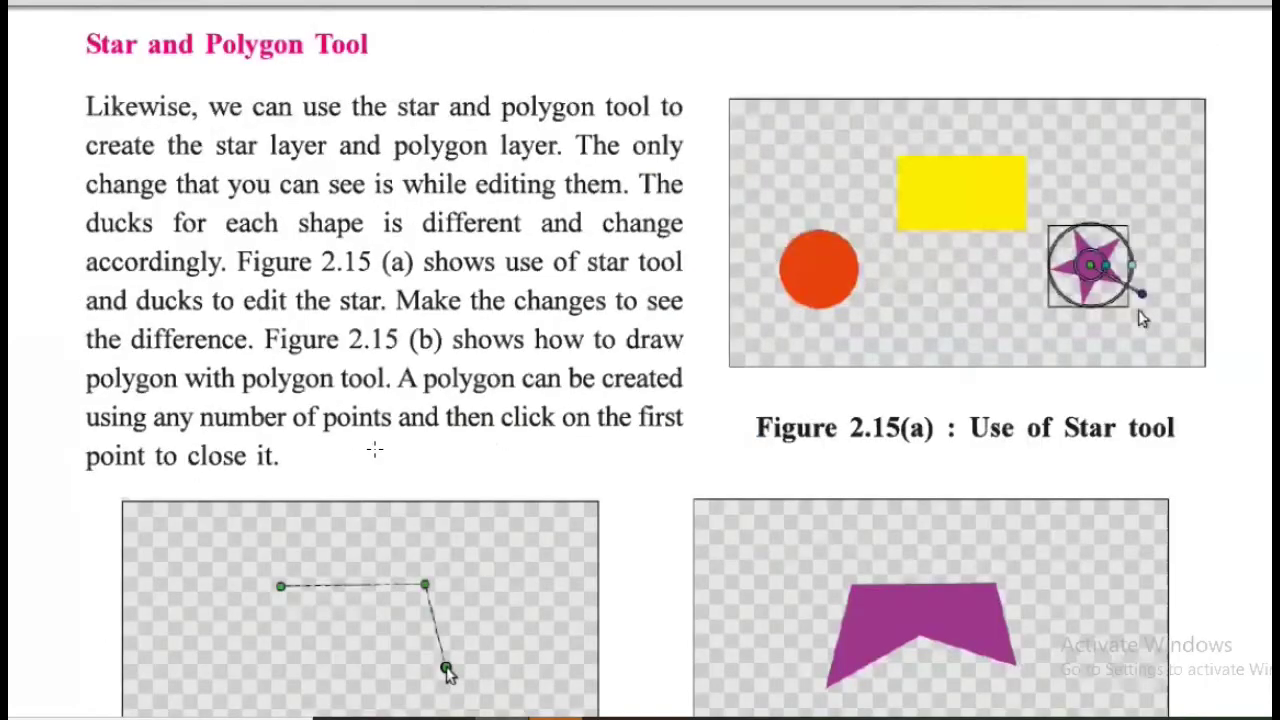
scroll(340, 459, "down", 1)
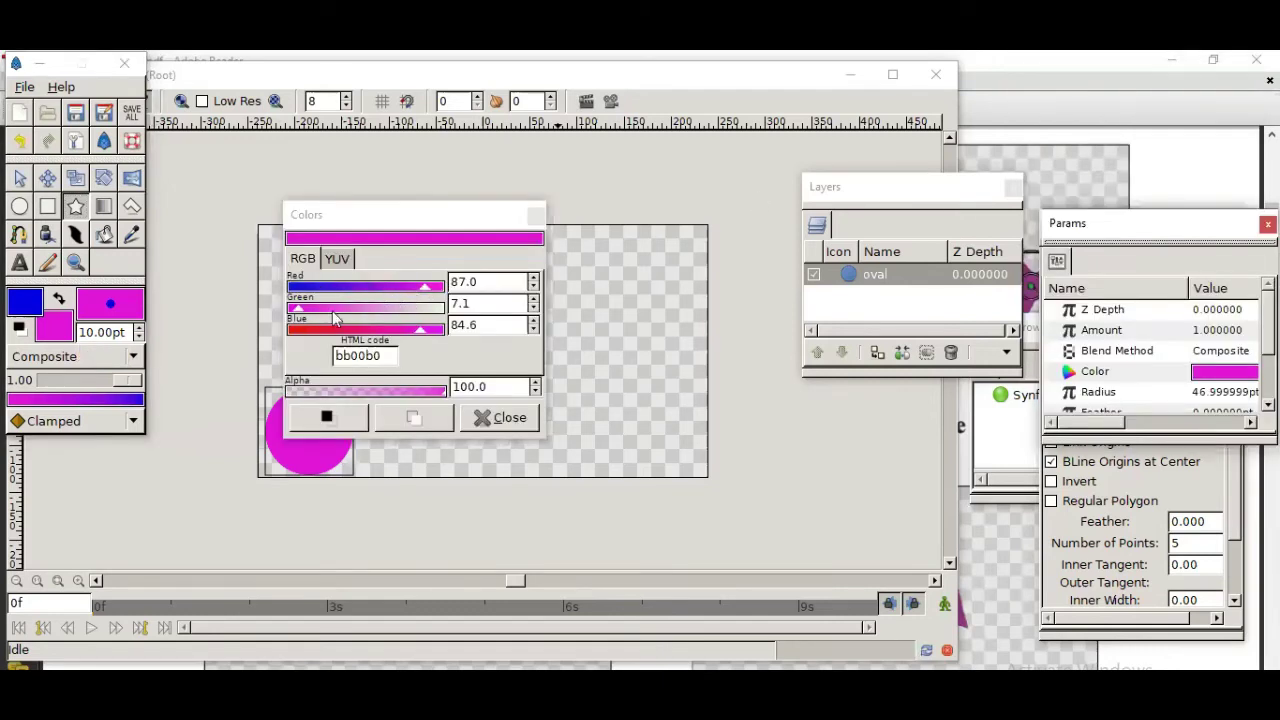
- Set the fill color to blue with Red 23.7, Green 20.7 and Blue 82.2, and apply it to the outline color too
left_click(395, 318)
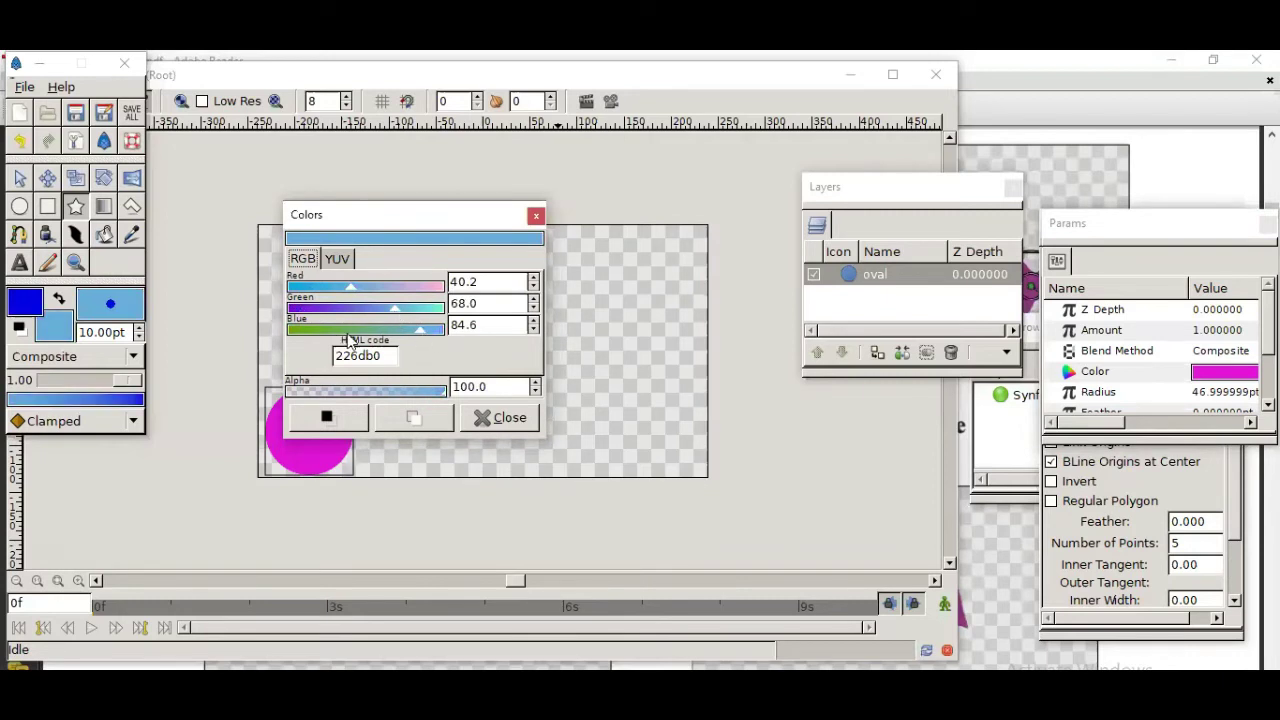
left_click(405, 331)
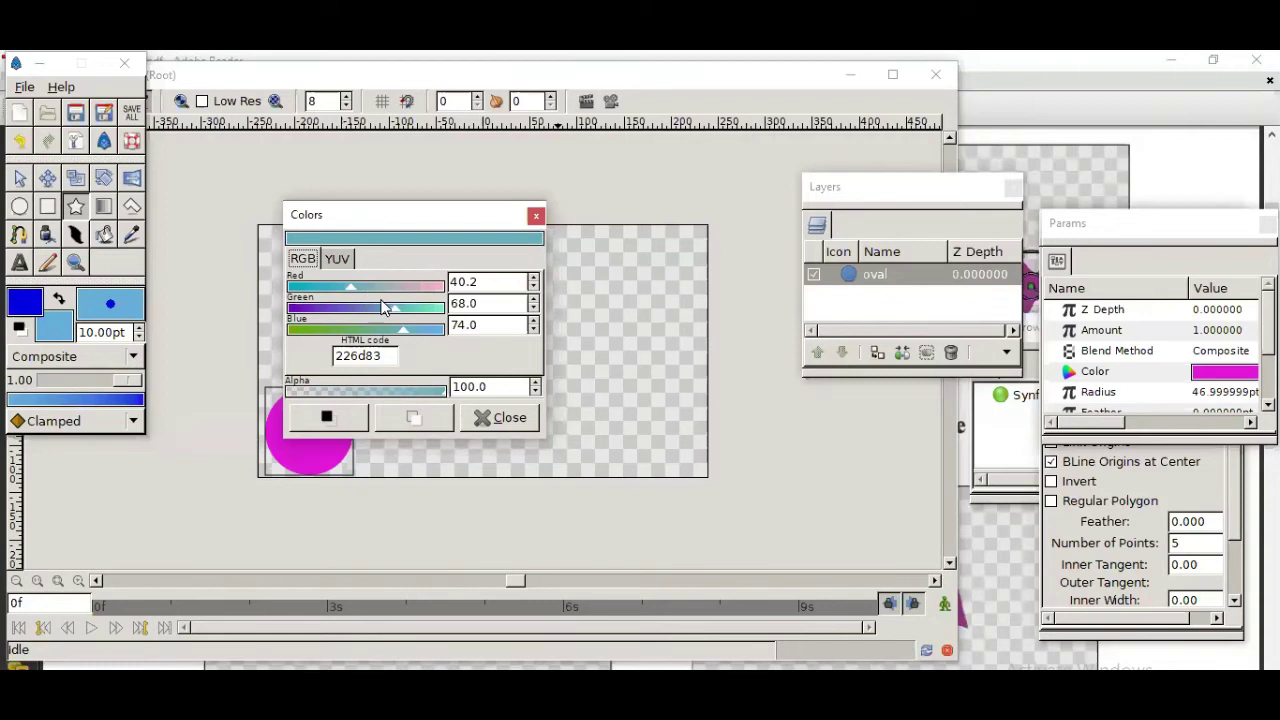
left_click(416, 330)
left_click(320, 313)
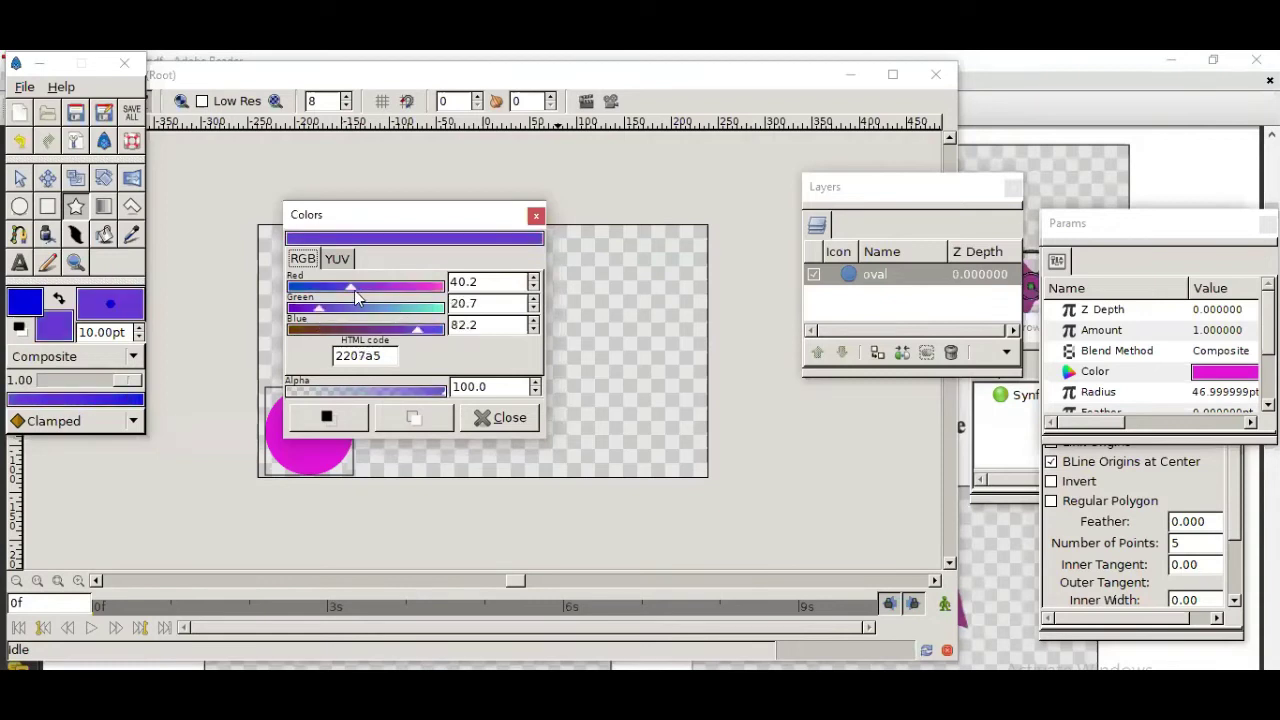
left_click_drag(356, 289, 323, 289)
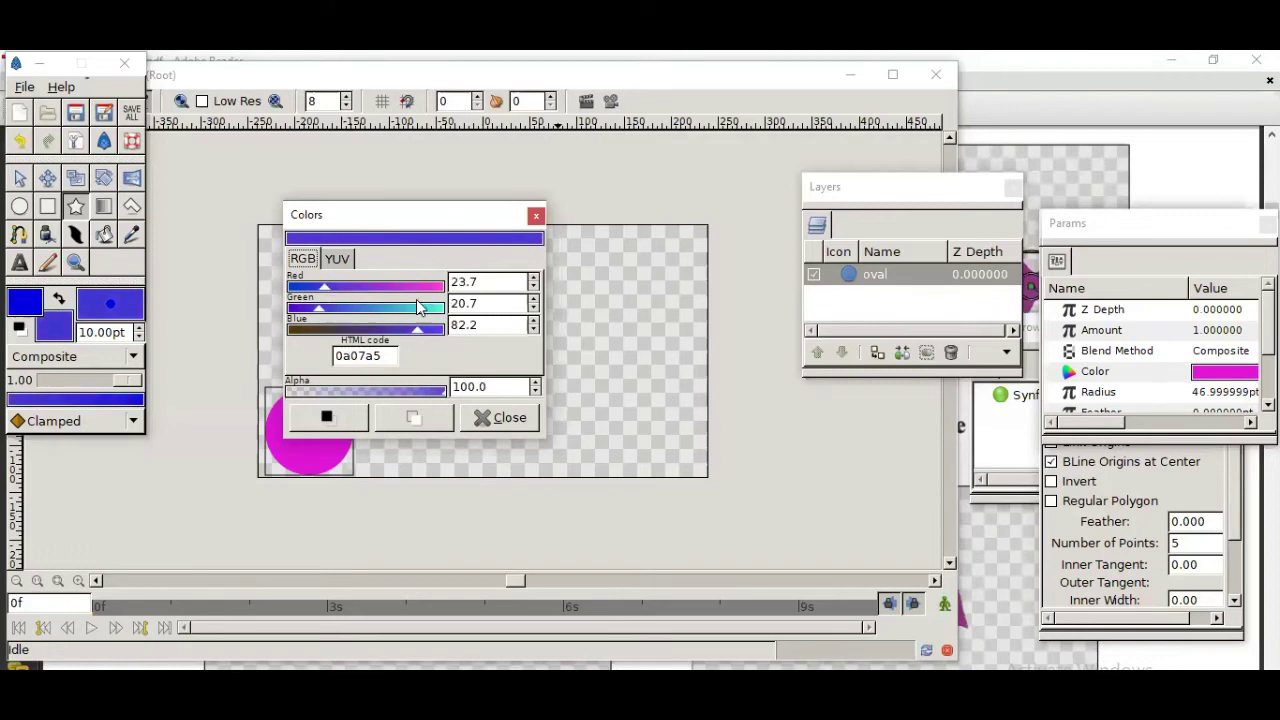
left_click(351, 425)
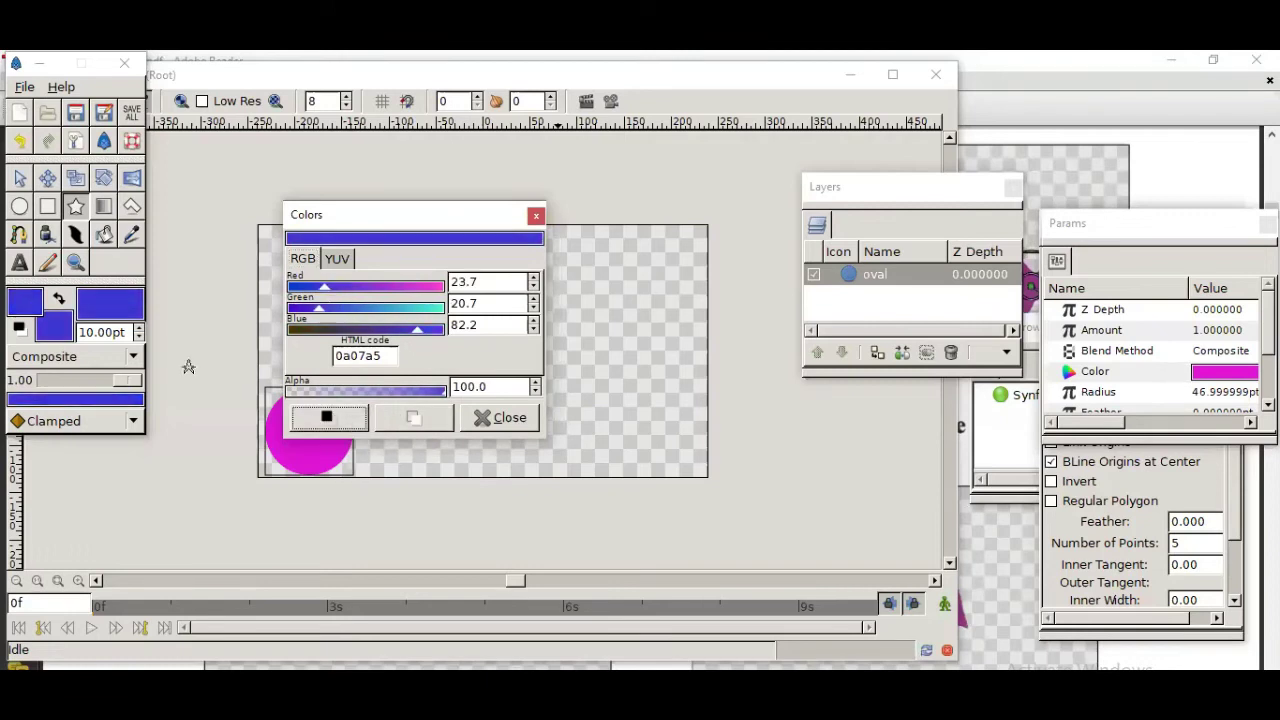
left_click(488, 418)
- Draw a blue five-pointed star near the canvas's top edge, left of center, and switch to the Transform tool
left_click_drag(420, 278, 474, 349)
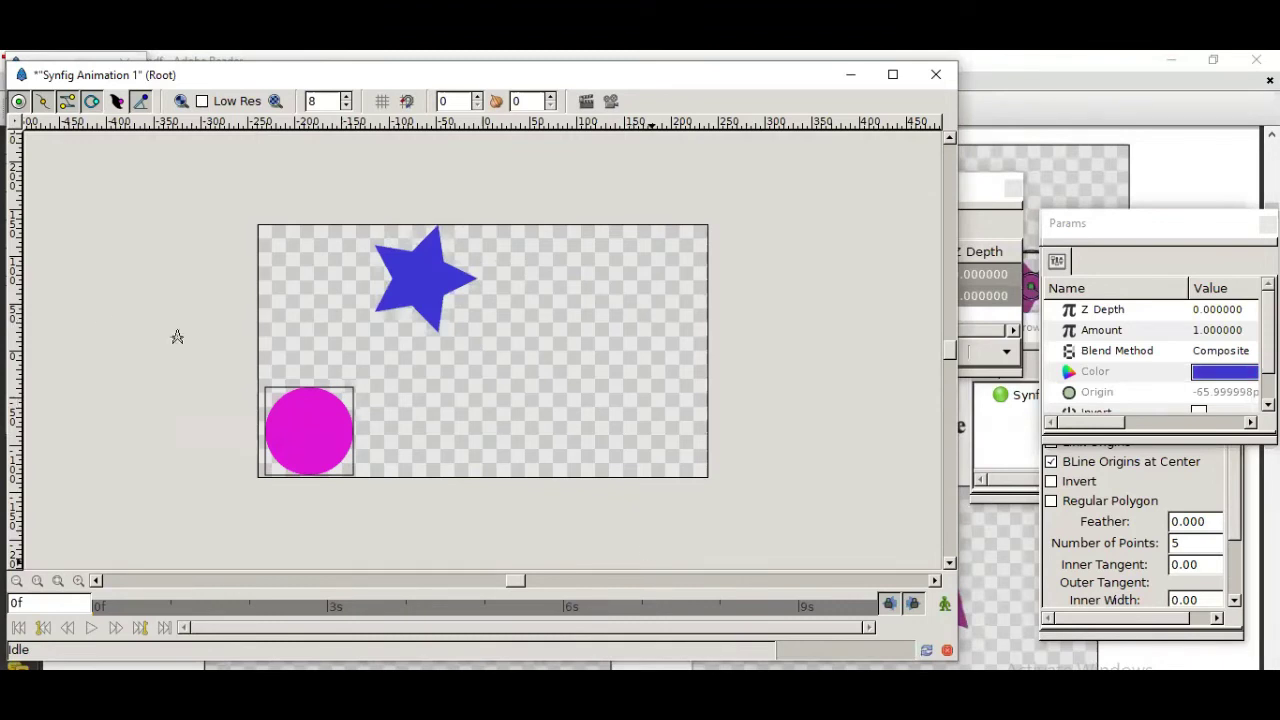
left_click(28, 280)
key("alt+a")
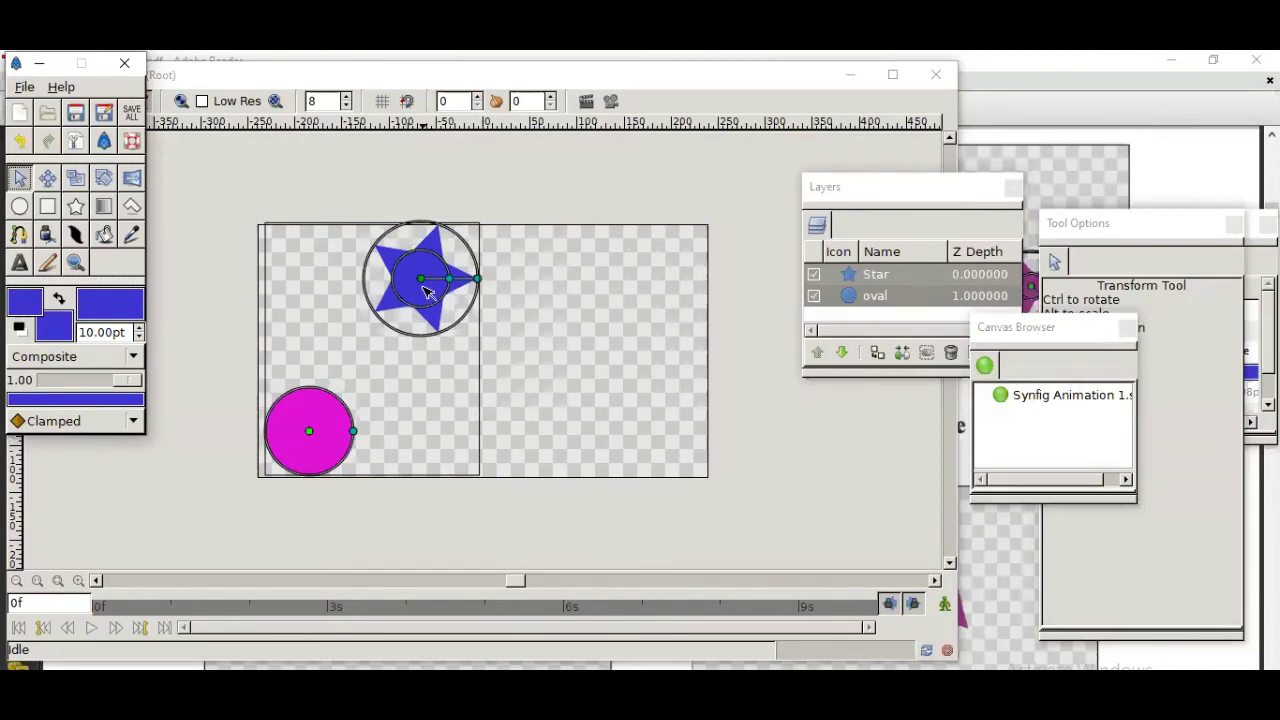
- Reshape the star with long thin points and rotate it slightly using its ducks, and move it to near the canvas center
left_click(428, 289)
left_click_drag(476, 285, 540, 288)
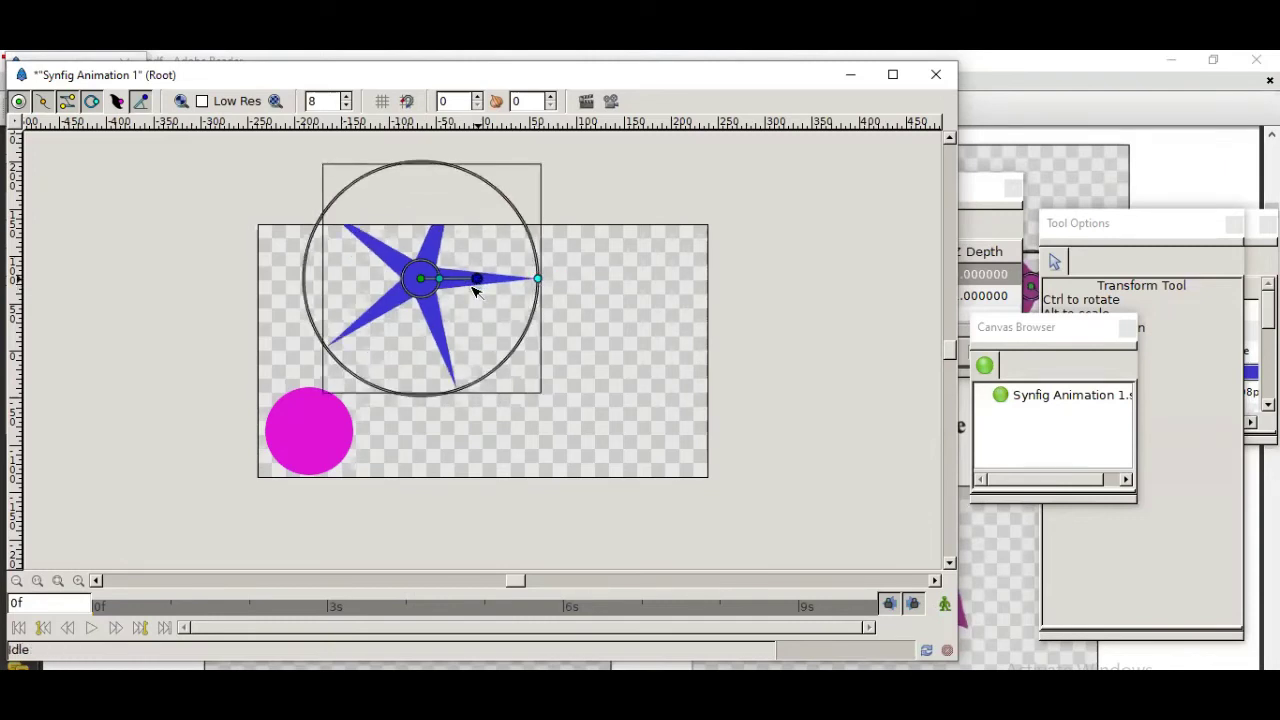
left_click_drag(475, 282, 381, 320)
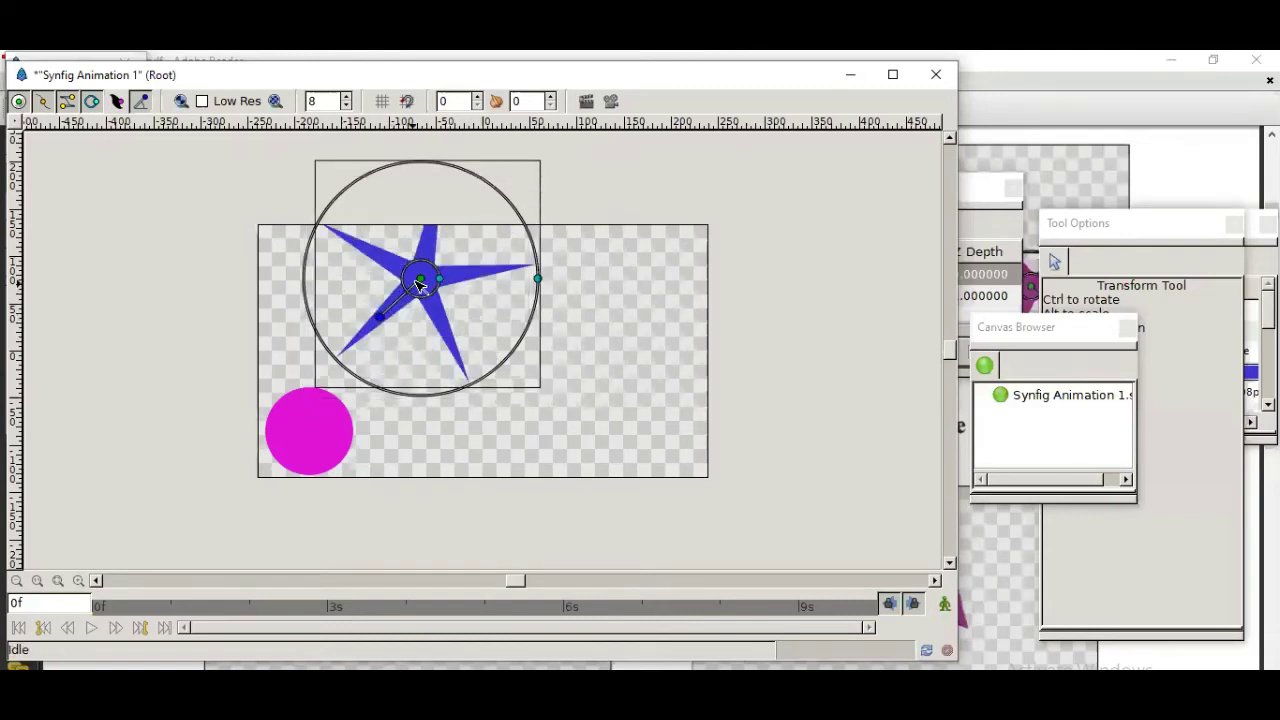
left_click_drag(428, 286, 505, 346)
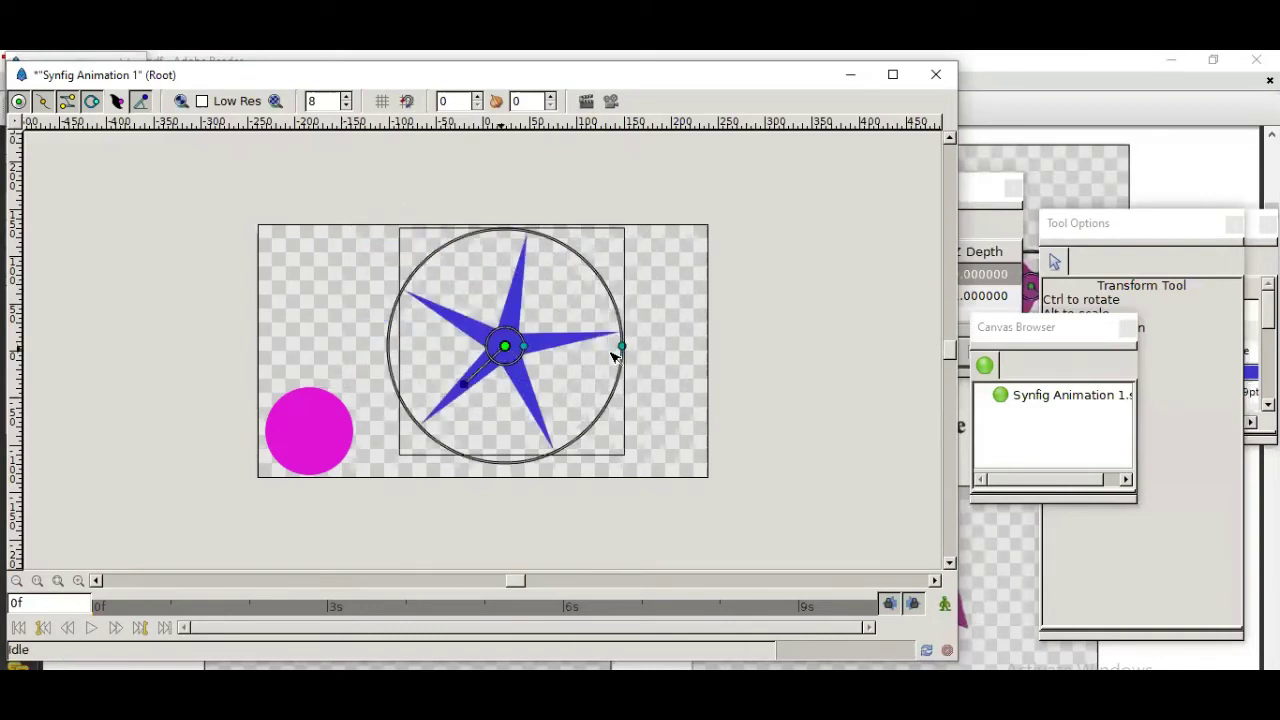
- Shrink the blue star with its outer radius duck and move it to the canvas's upper-left area, above the magenta circle
left_click(645, 400)
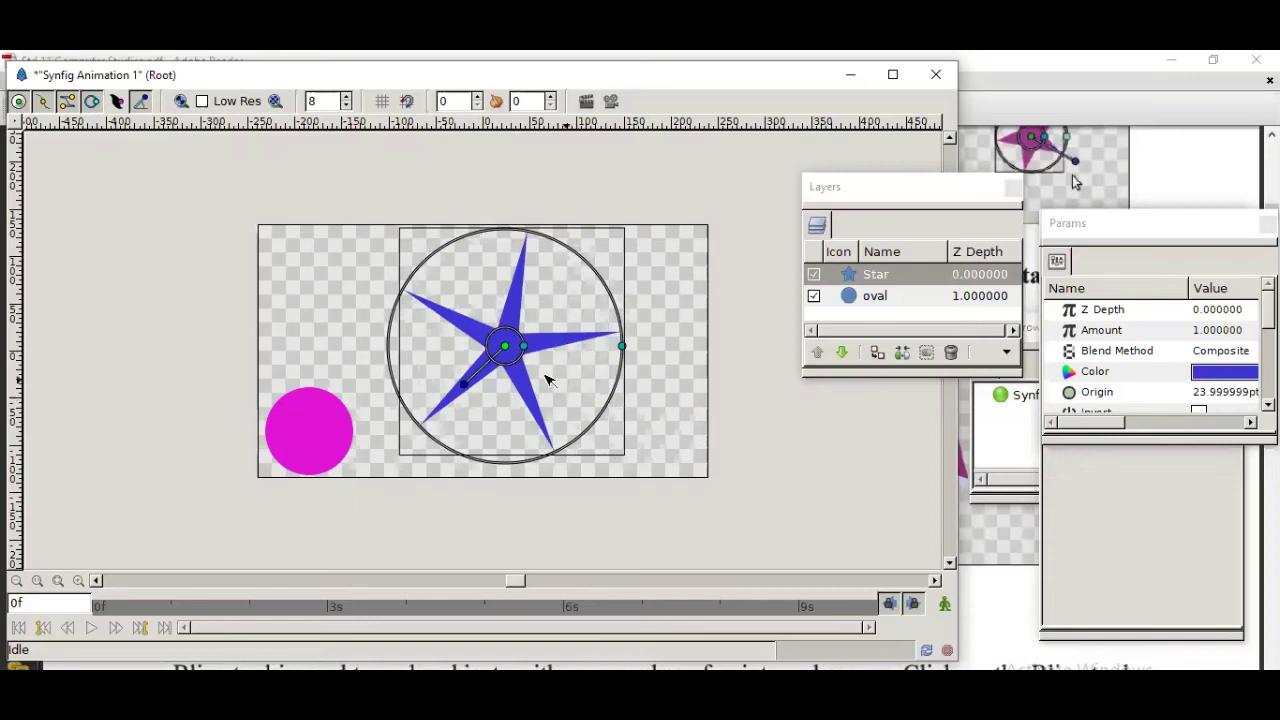
mouse_move(624, 346)
left_click_drag(624, 346, 378, 315)
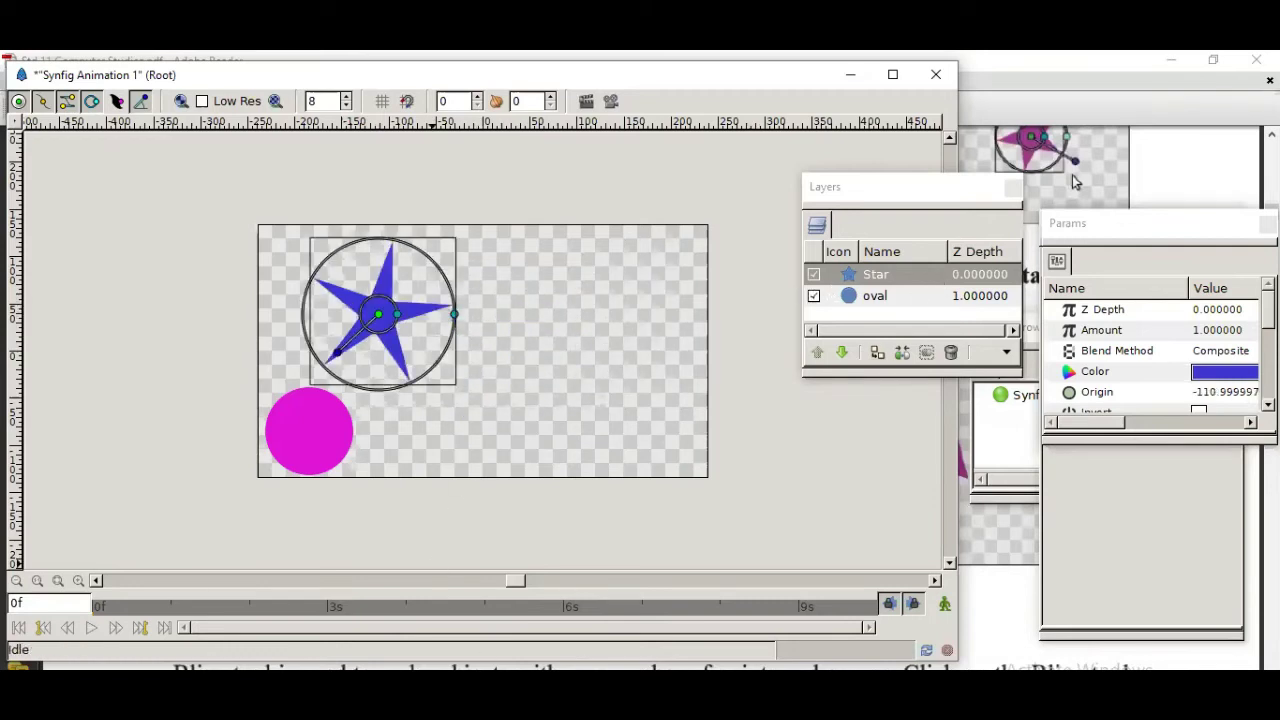
- Draw a closed eight-point, U-shaped blue polygon on the canvas beside the star with the Polygon tool
left_click(683, 588)
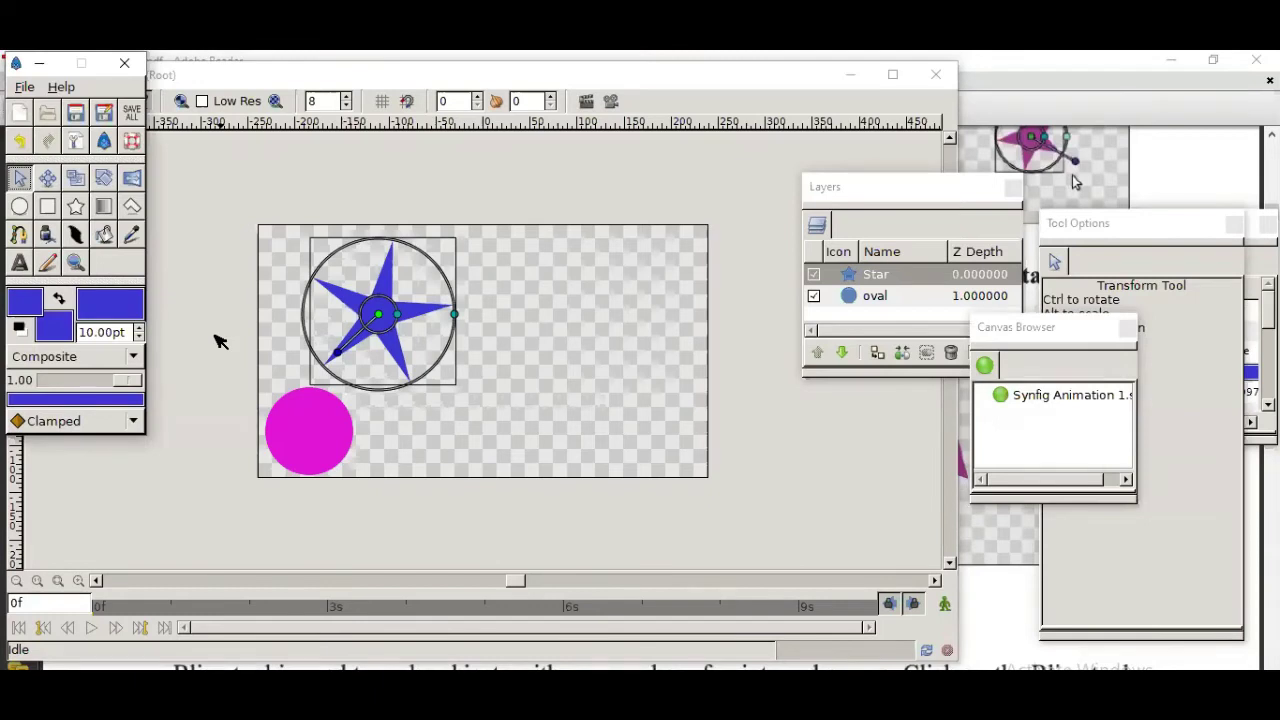
left_click(131, 206)
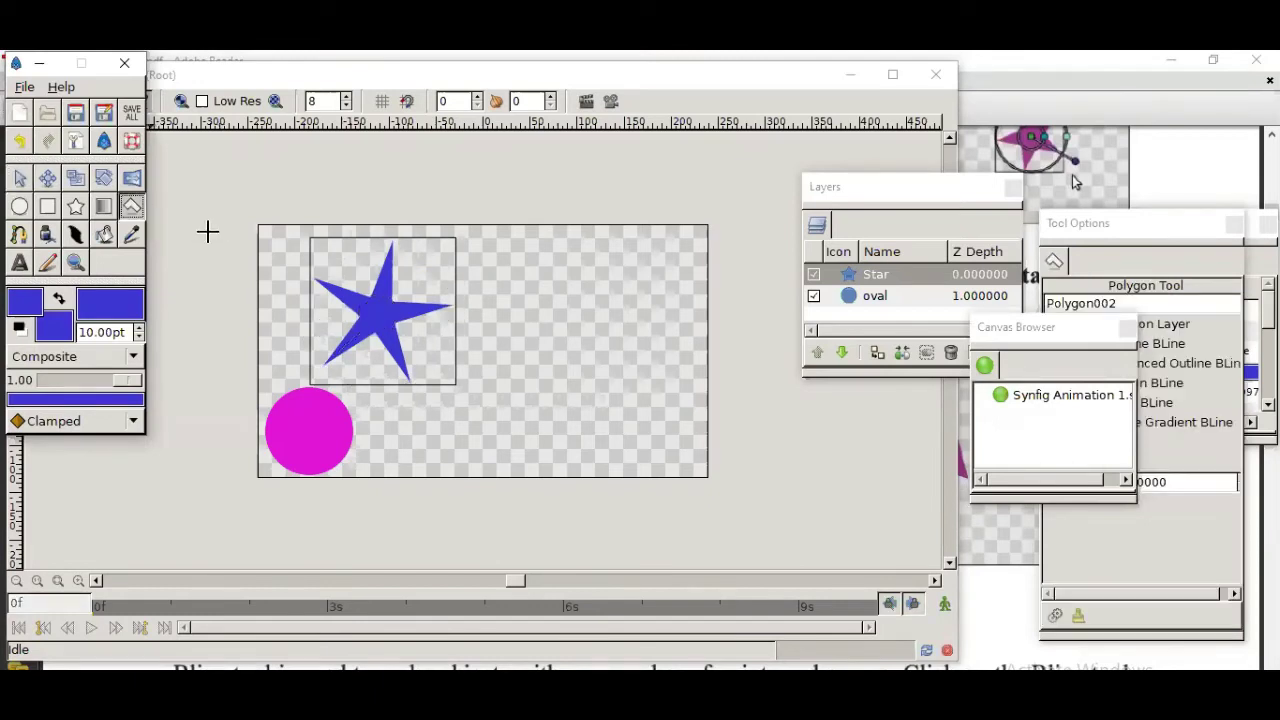
left_click(473, 407)
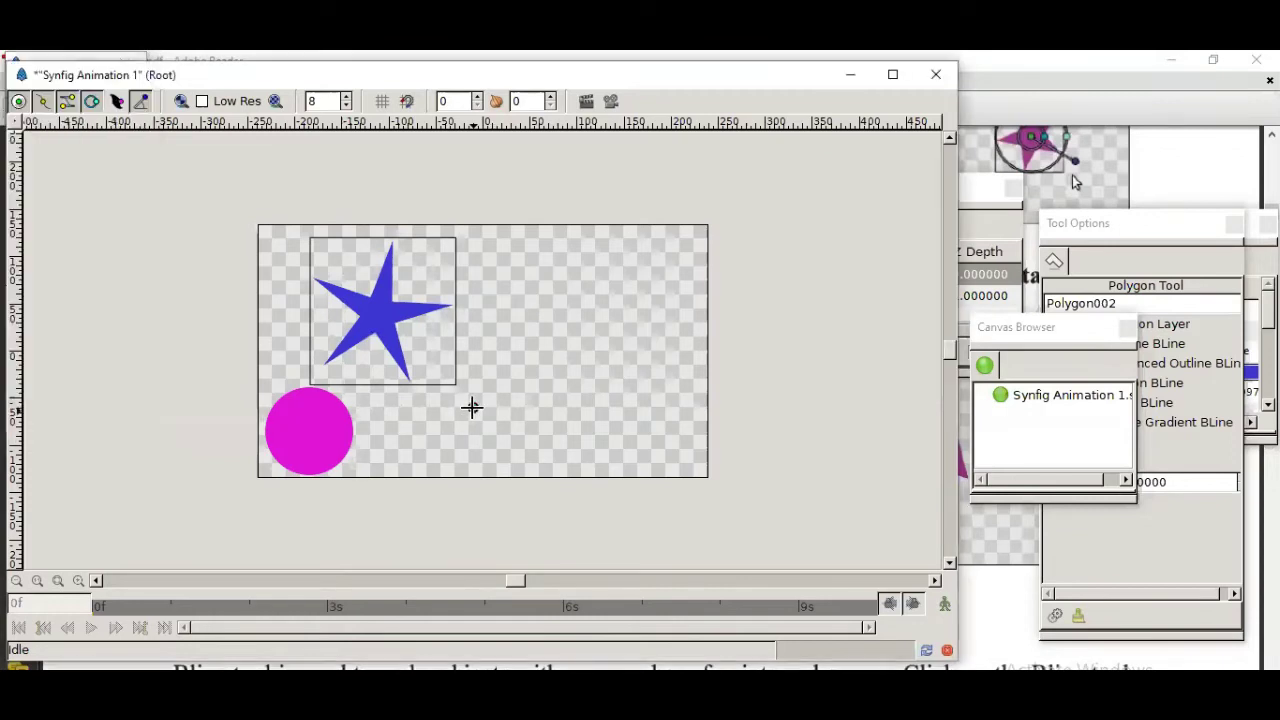
left_click(519, 276)
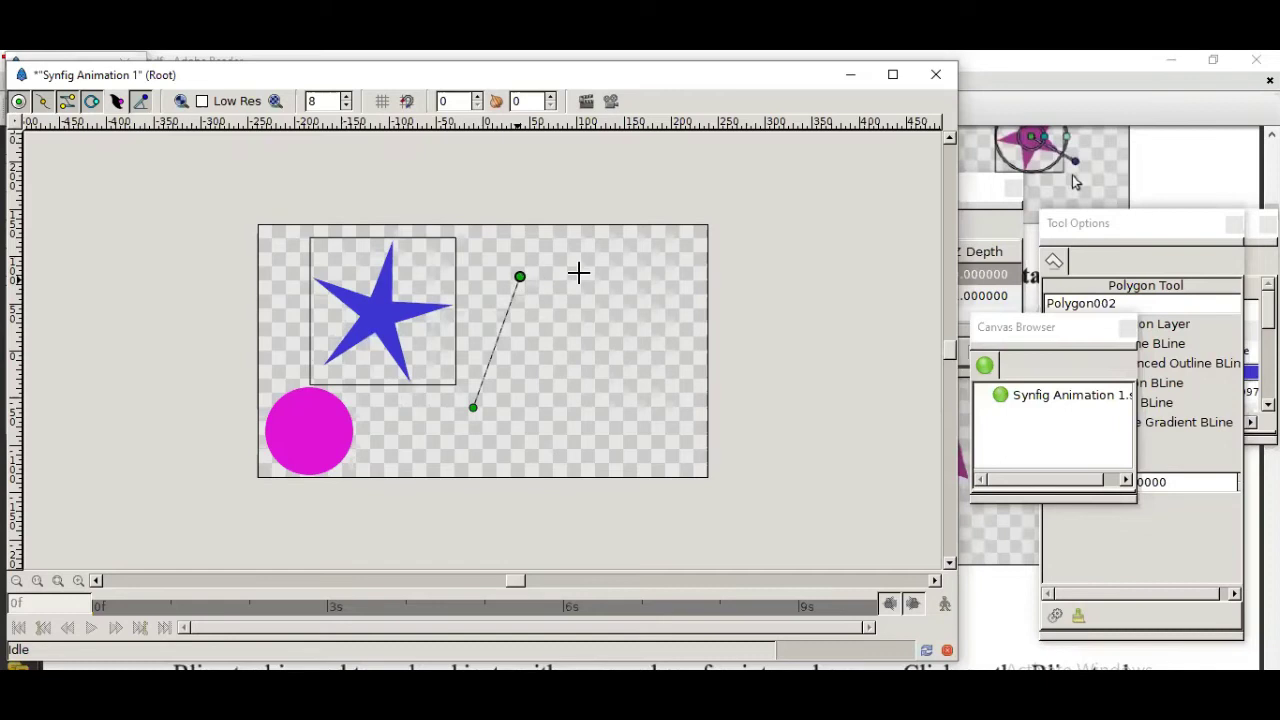
left_click(579, 273)
left_click(550, 343)
left_click(594, 350)
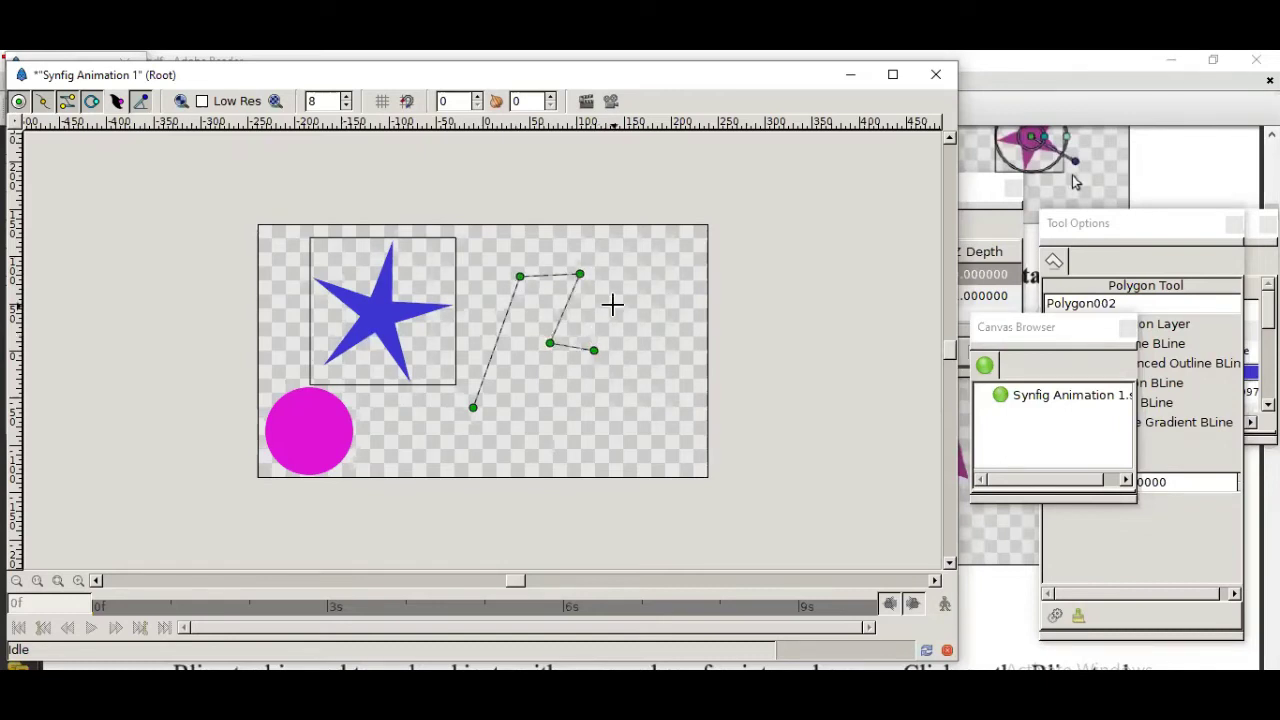
left_click(634, 287)
left_click(680, 293)
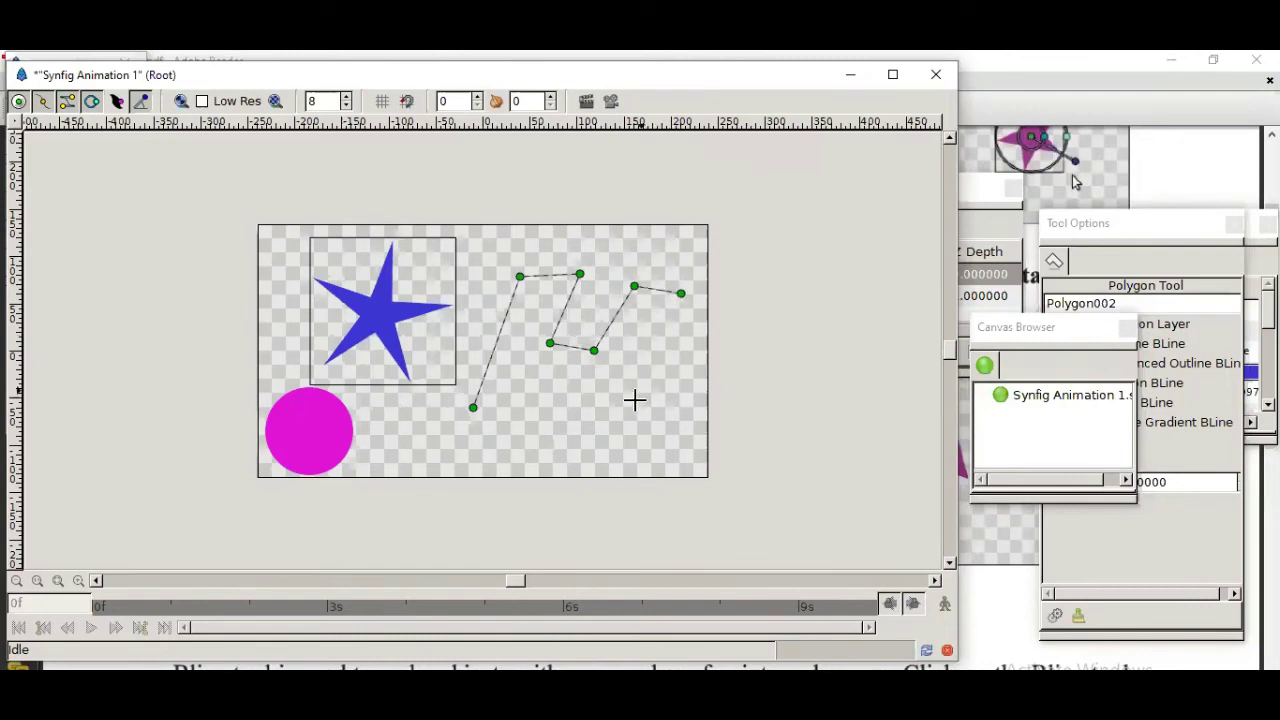
left_click(634, 433)
left_click(470, 406)
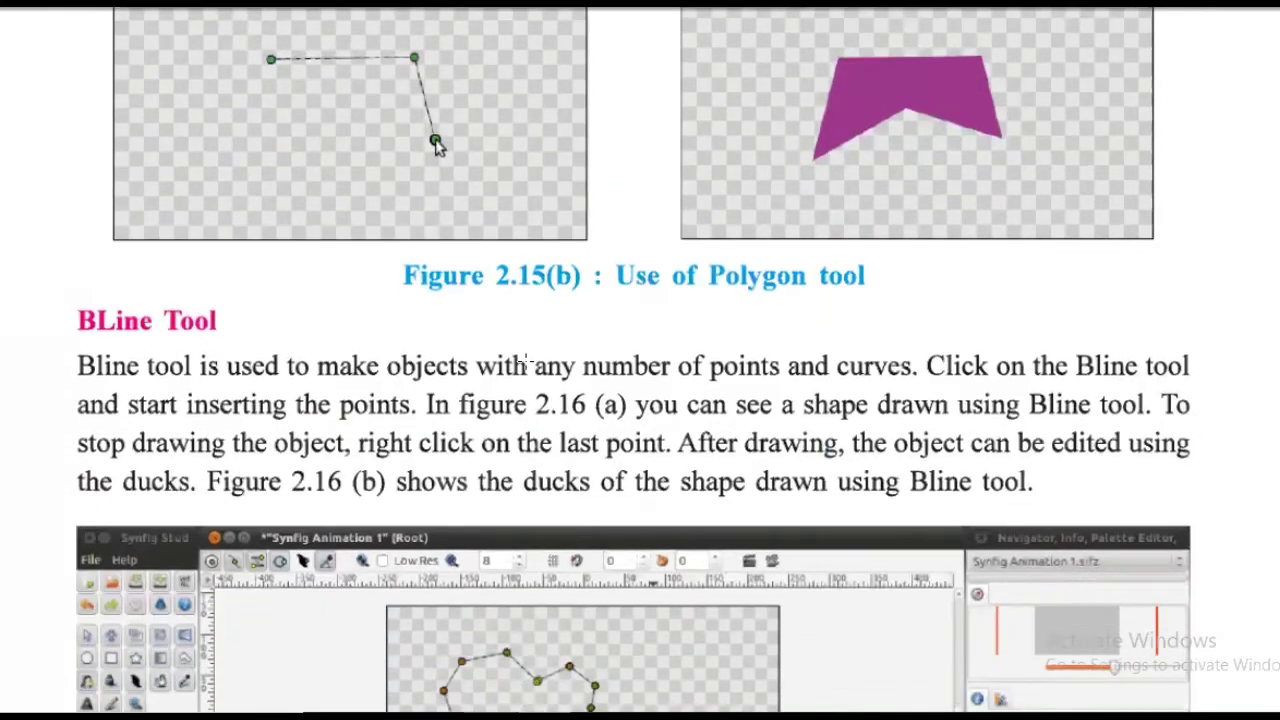
- Look over the textbook's BLine Tool section, and delete the polygon and star layers in Synfig Studio
scroll(440, 10, "down", 3)
scroll(250, 320, "down", 4)
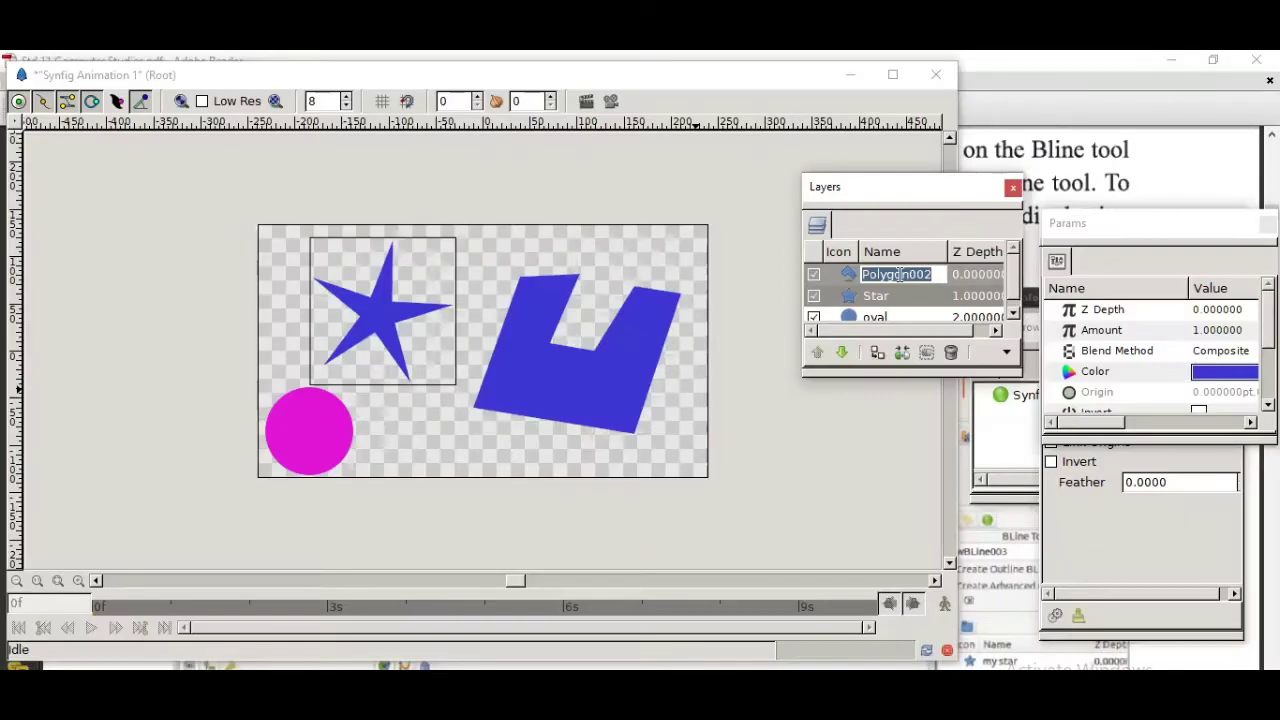
left_click(850, 295, "ctrl")
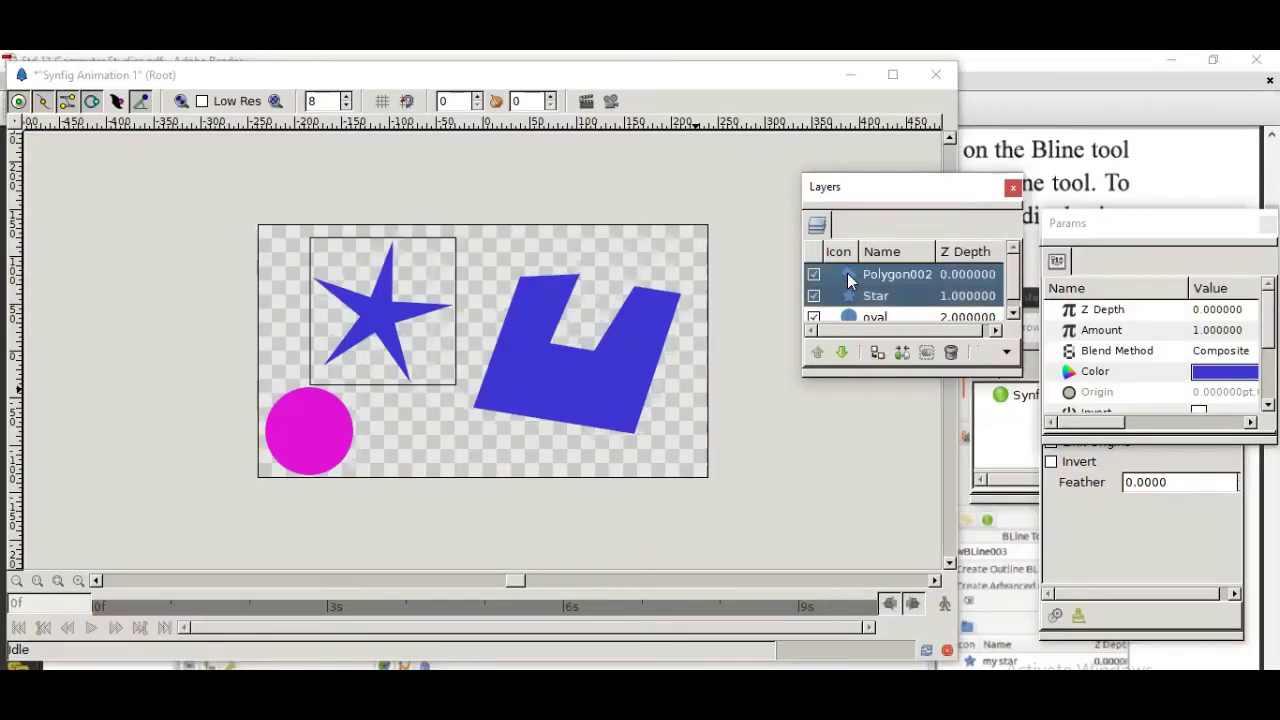
right_click(848, 281)
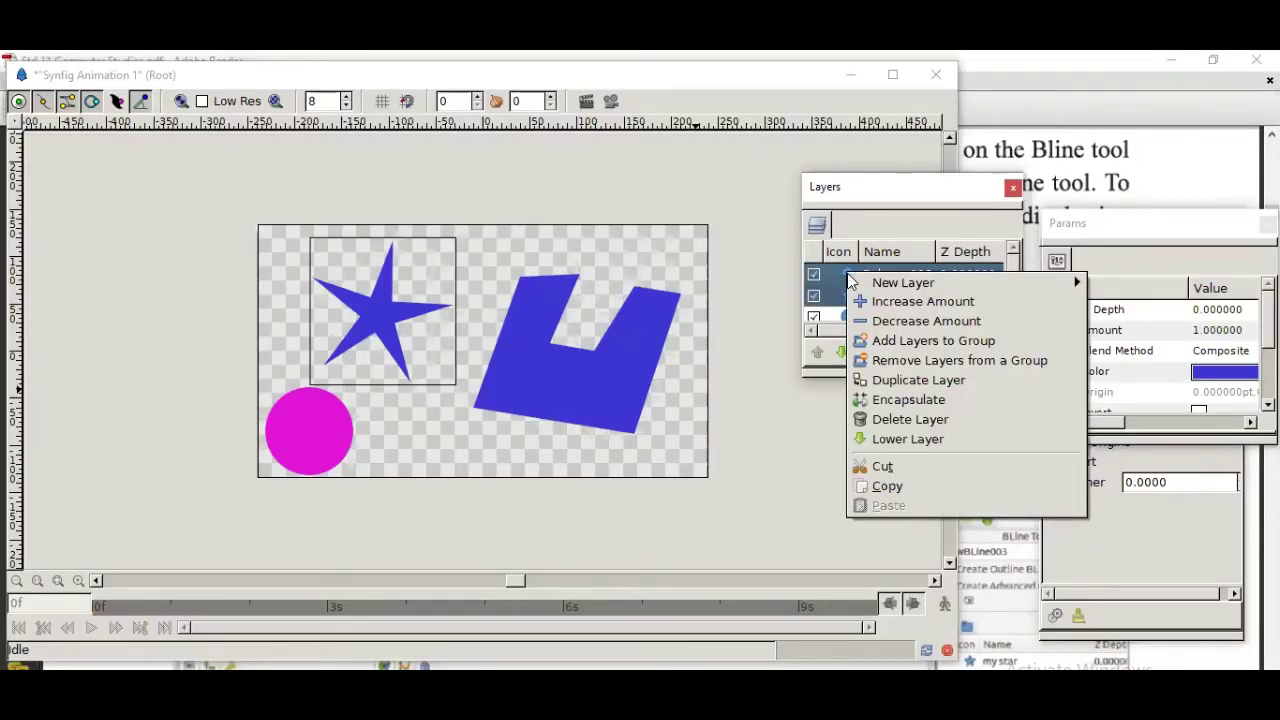
left_click(890, 419)
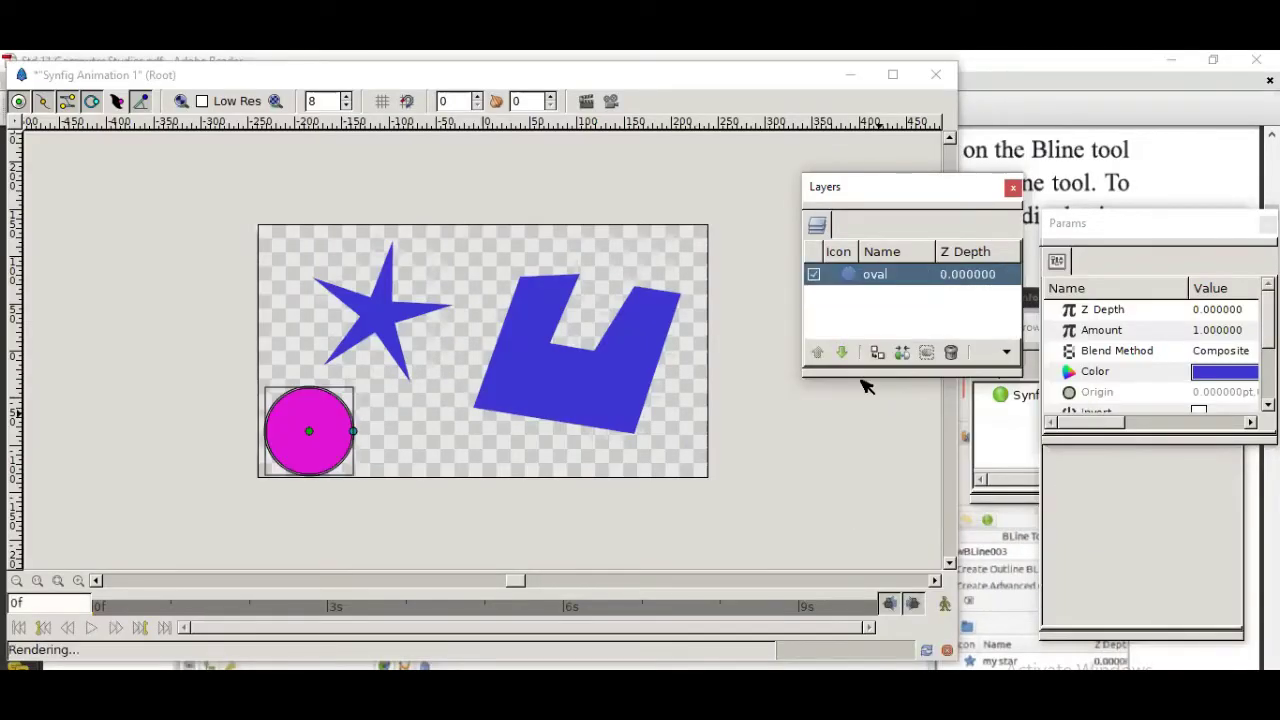
right_click(853, 278)
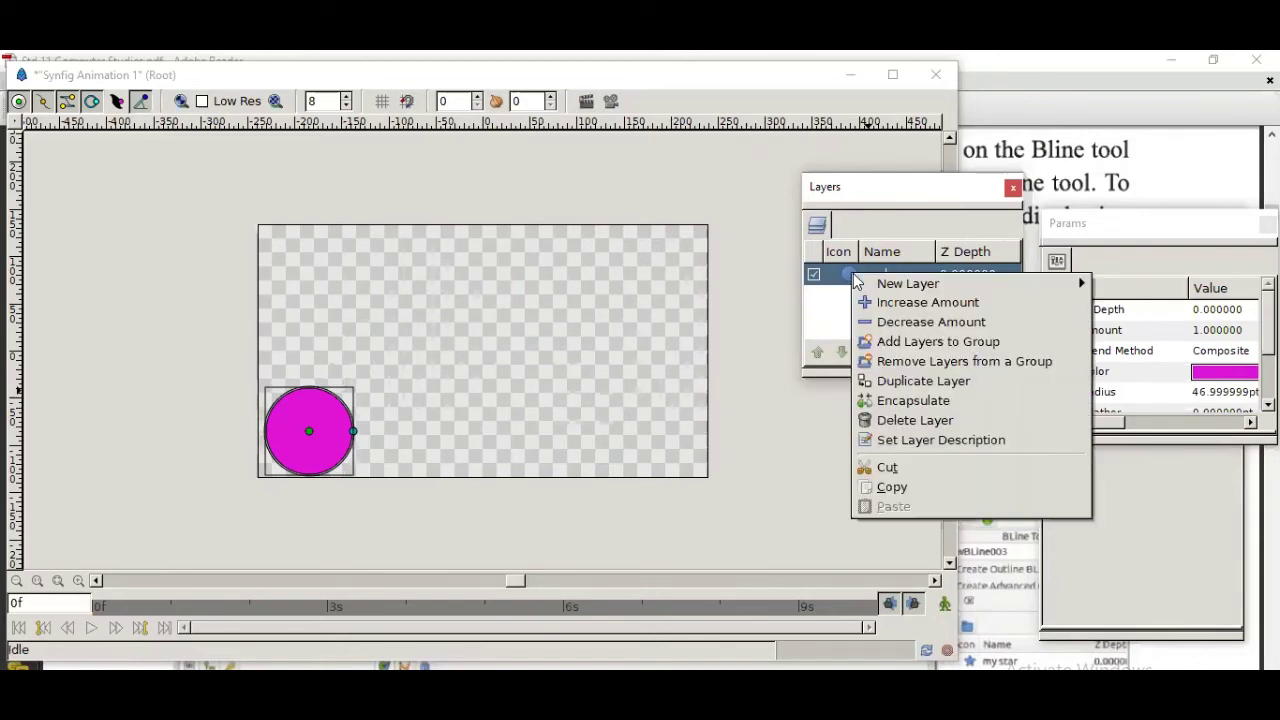
left_click(690, 311)
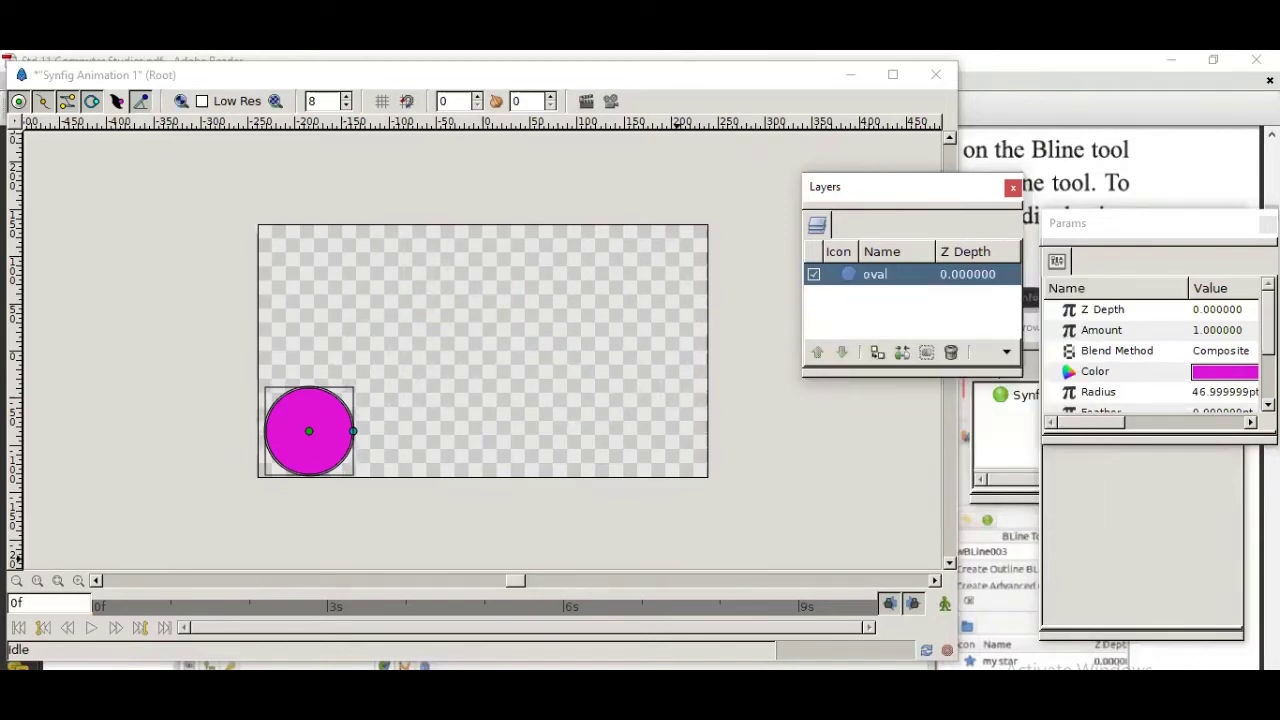
left_click(672, 697)
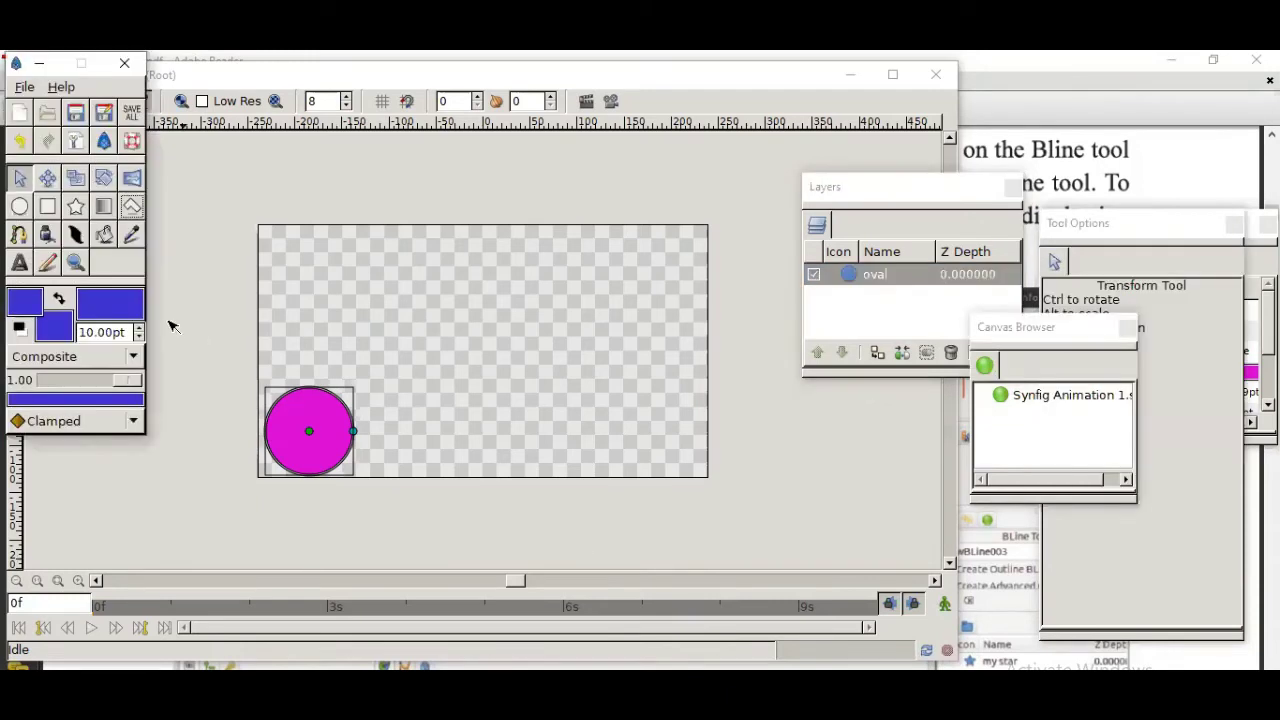
left_click(16, 240)
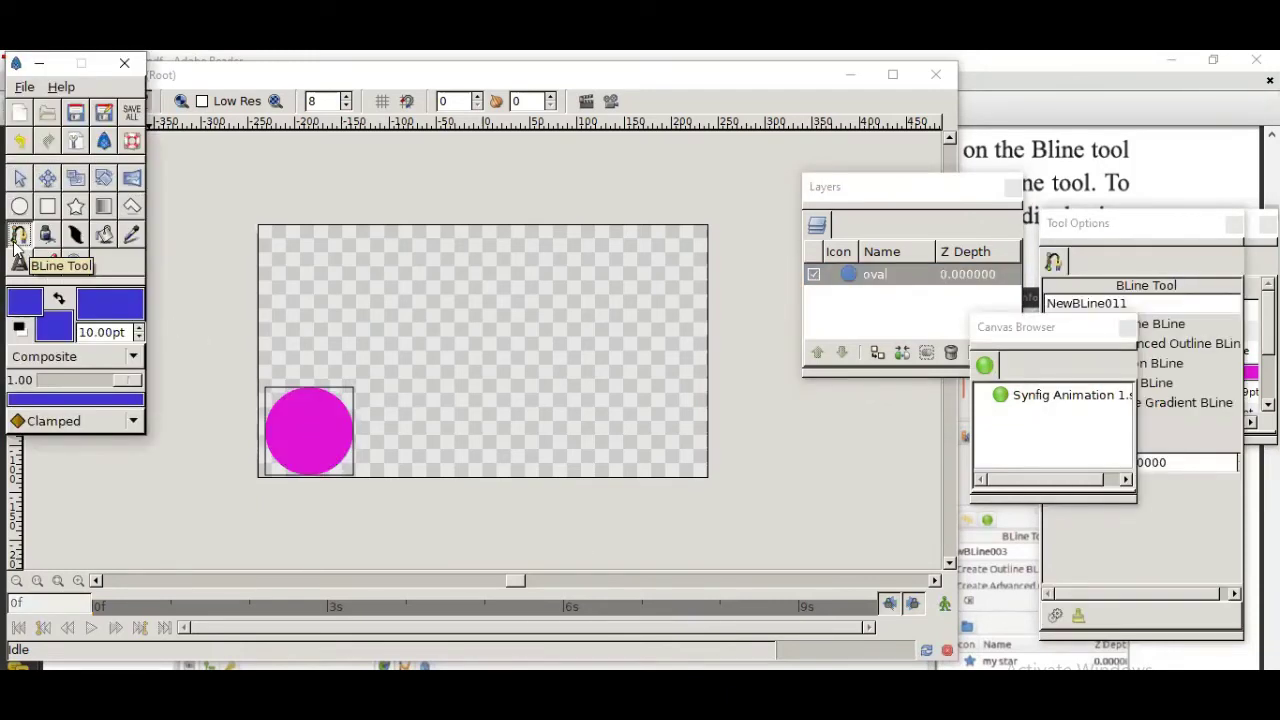
left_click(392, 310)
left_click(392, 310)
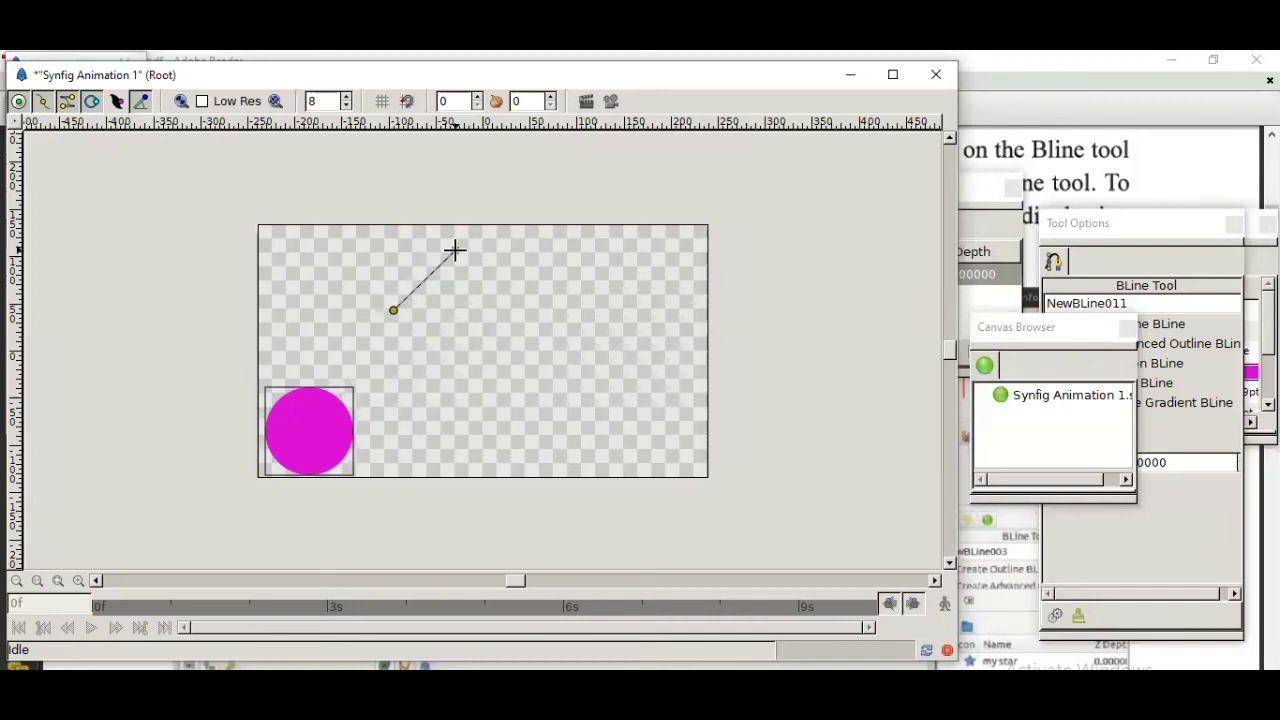
key("Escape")
- Set the fill color to light blue with Red 67.5, Green 87.6 and Blue 89.3, and apply it to the outline color too
left_click(462, 640)
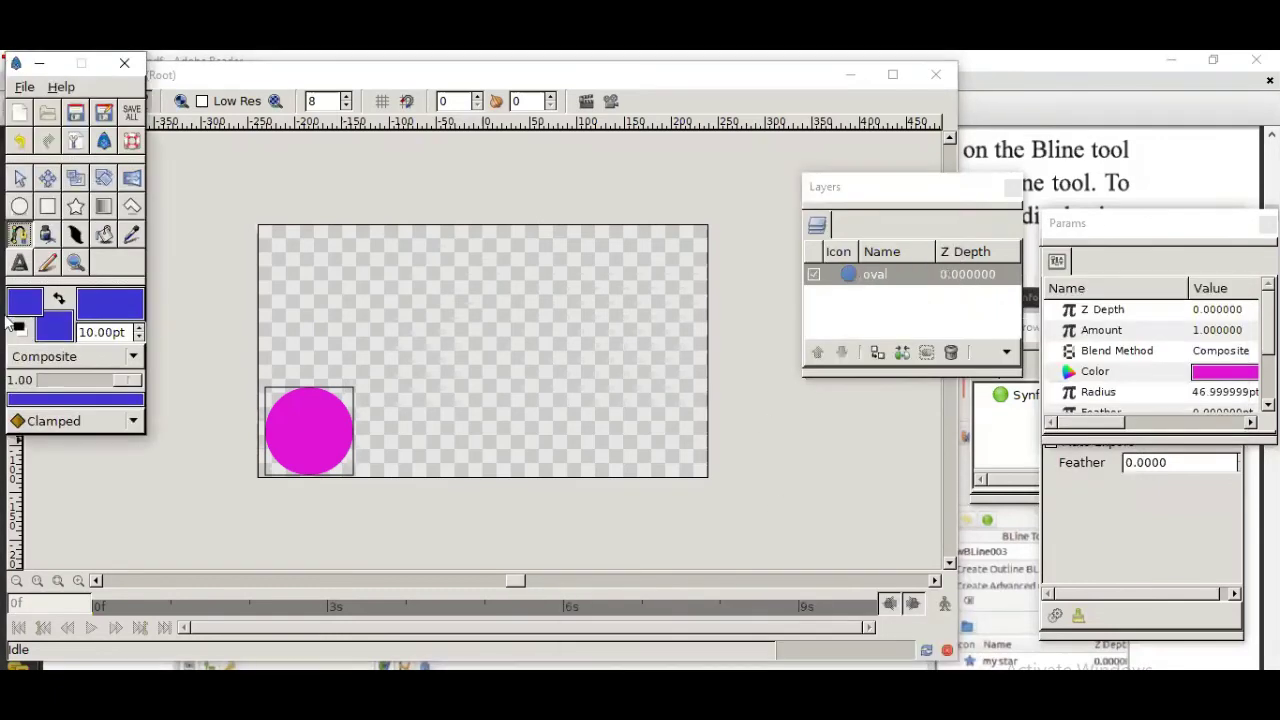
left_click(54, 333)
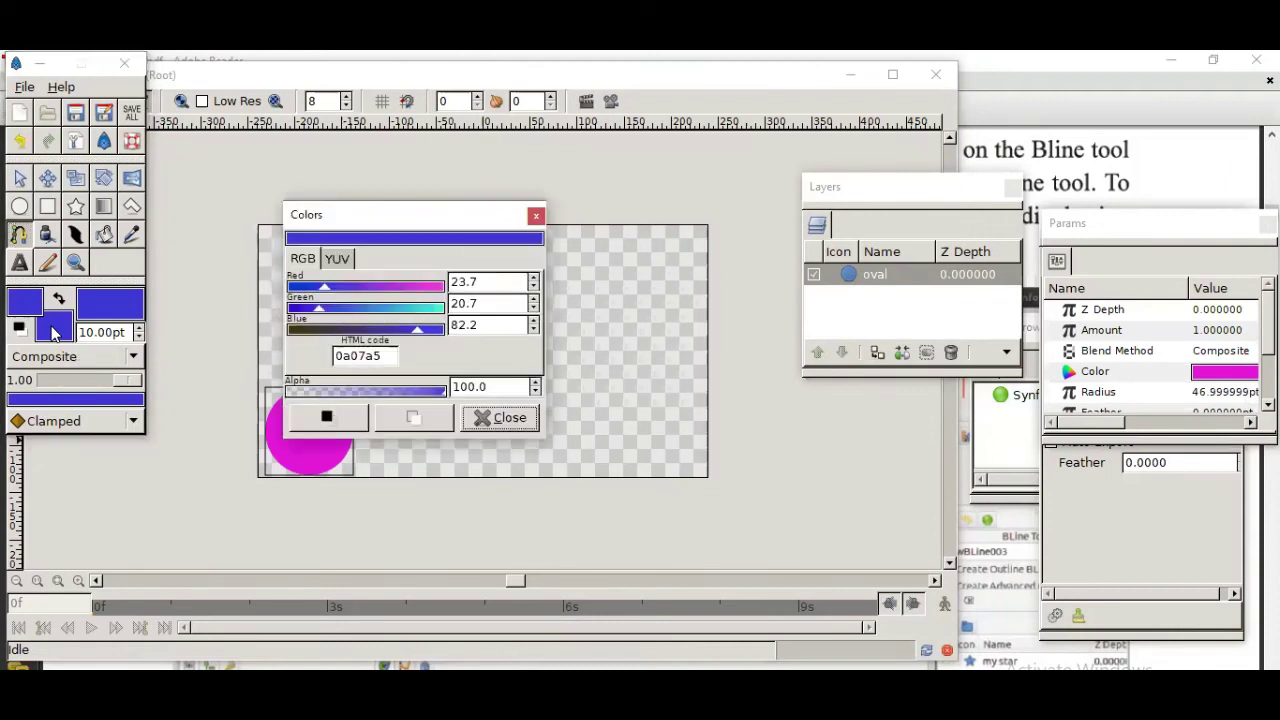
left_click(325, 288)
left_click_drag(325, 286, 425, 312)
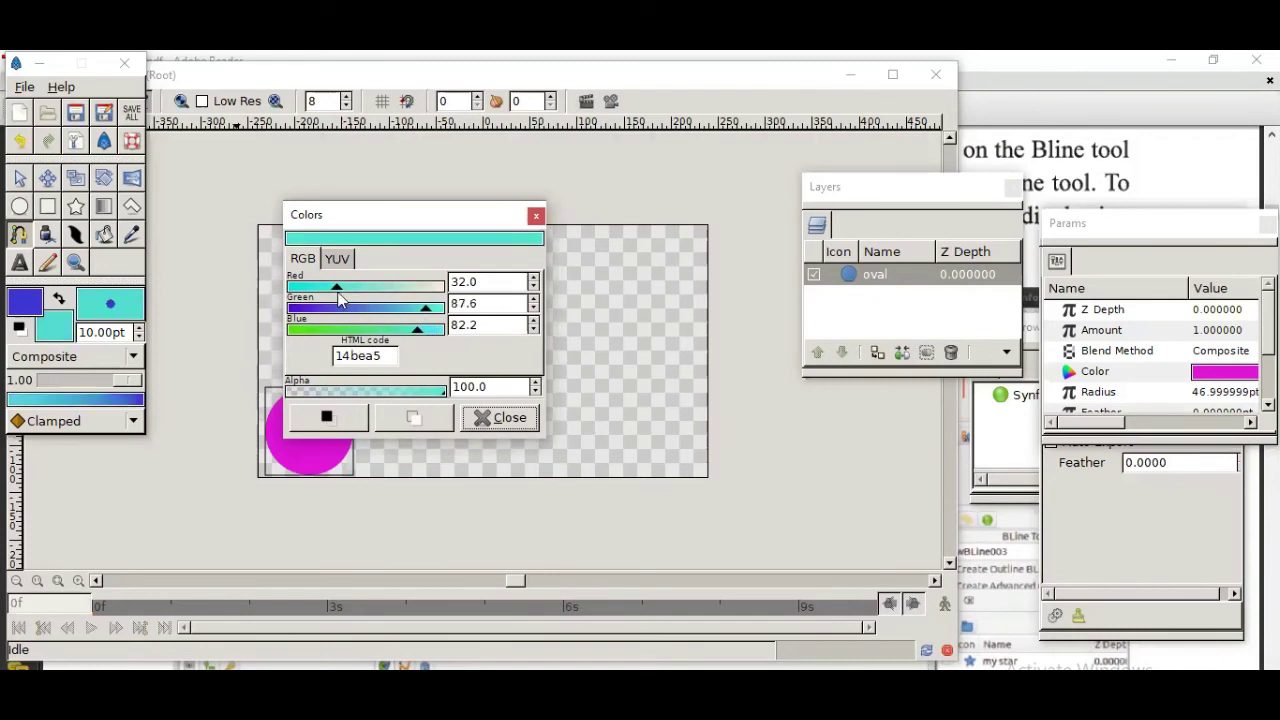
left_click_drag(337, 290, 393, 290)
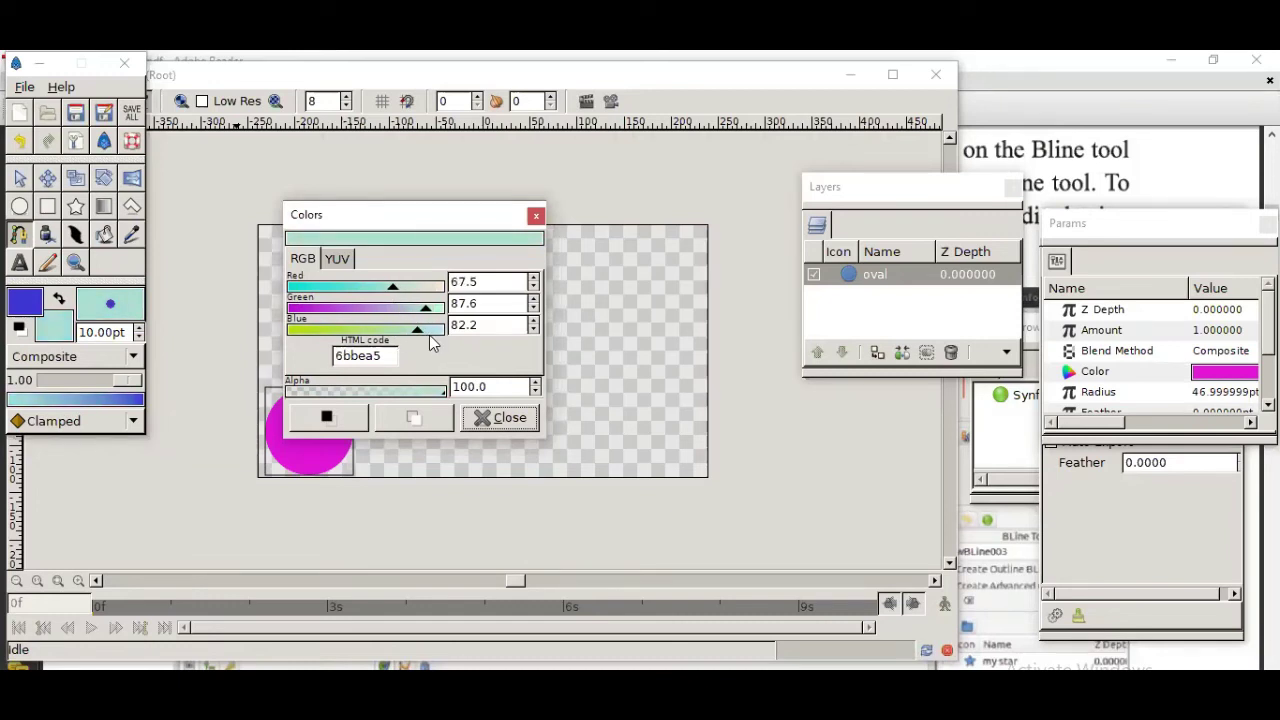
left_click(428, 330)
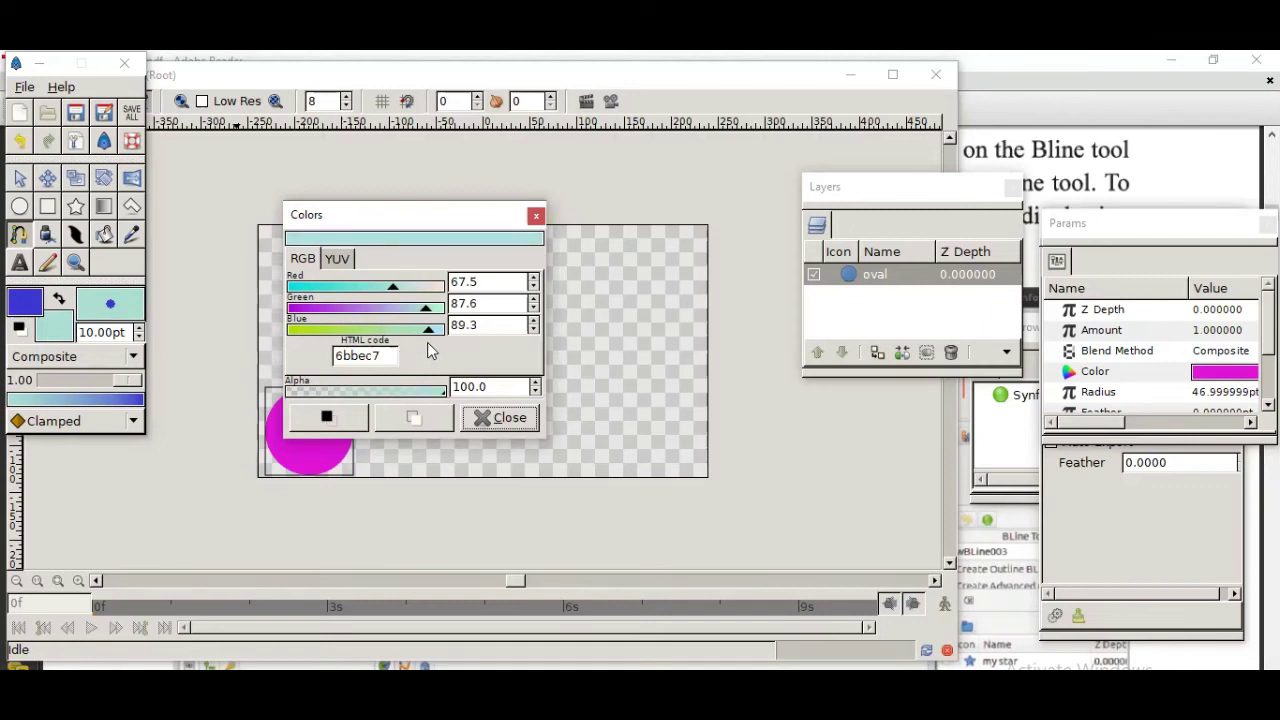
left_click(345, 420)
left_click(478, 419)
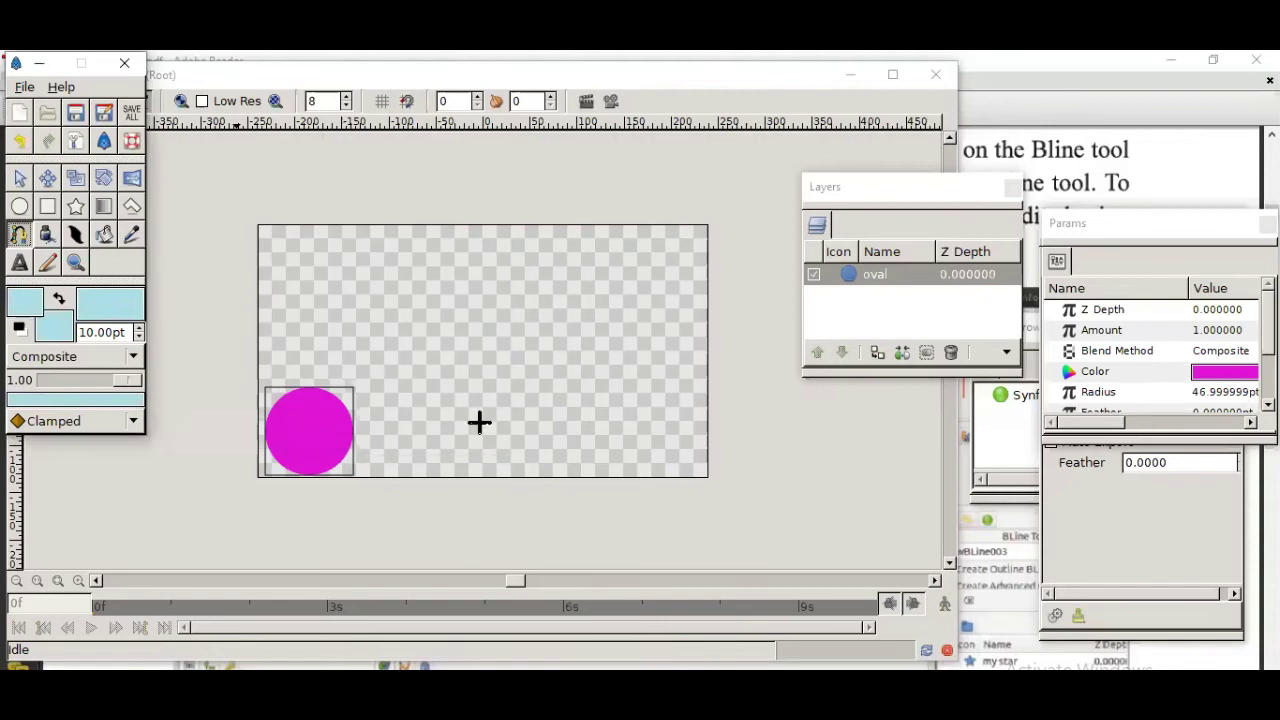
- Reduce the default brush width to 1.00 pt
left_click(137, 337)
left_click(137, 337)
left_click(137, 337)
left_click(137, 337)
left_click(137, 337)
left_click(137, 337)
left_click(137, 337)
left_click(137, 337)
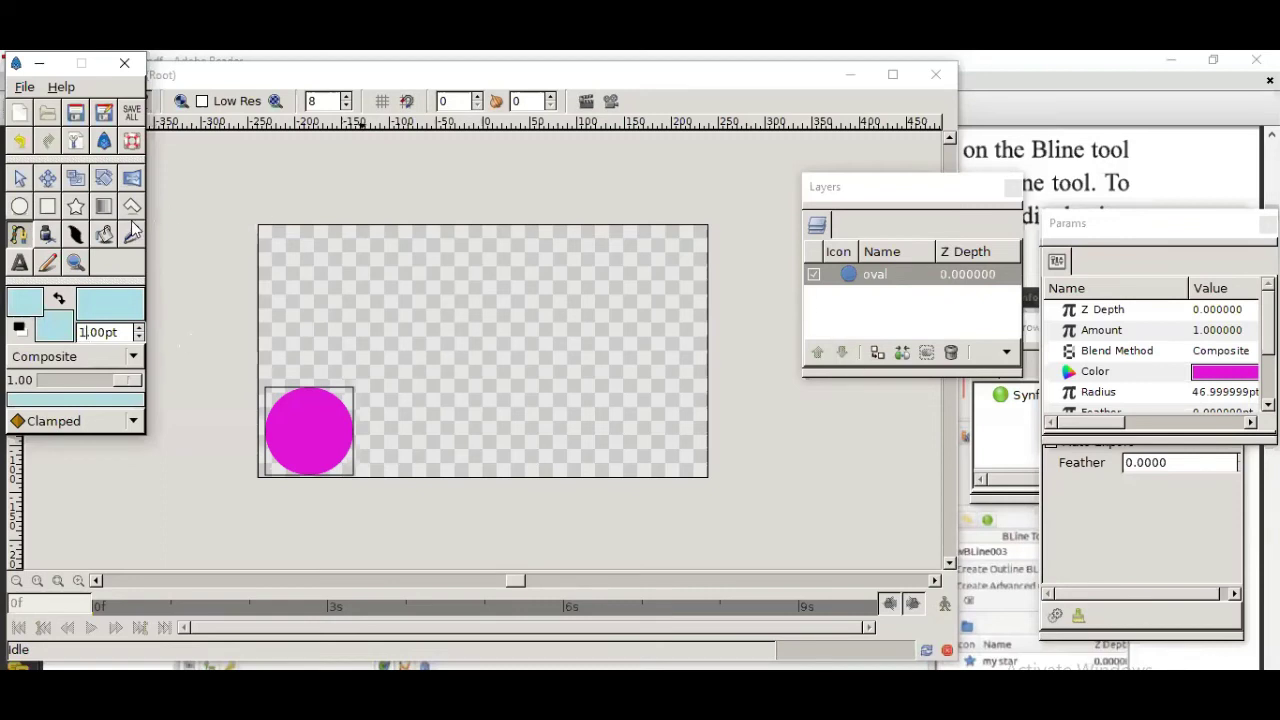
- Activate the BLine tool and rearrange the Params and Tool Options windows to uncover the tool's options
left_click(24, 237)
left_click(20, 178)
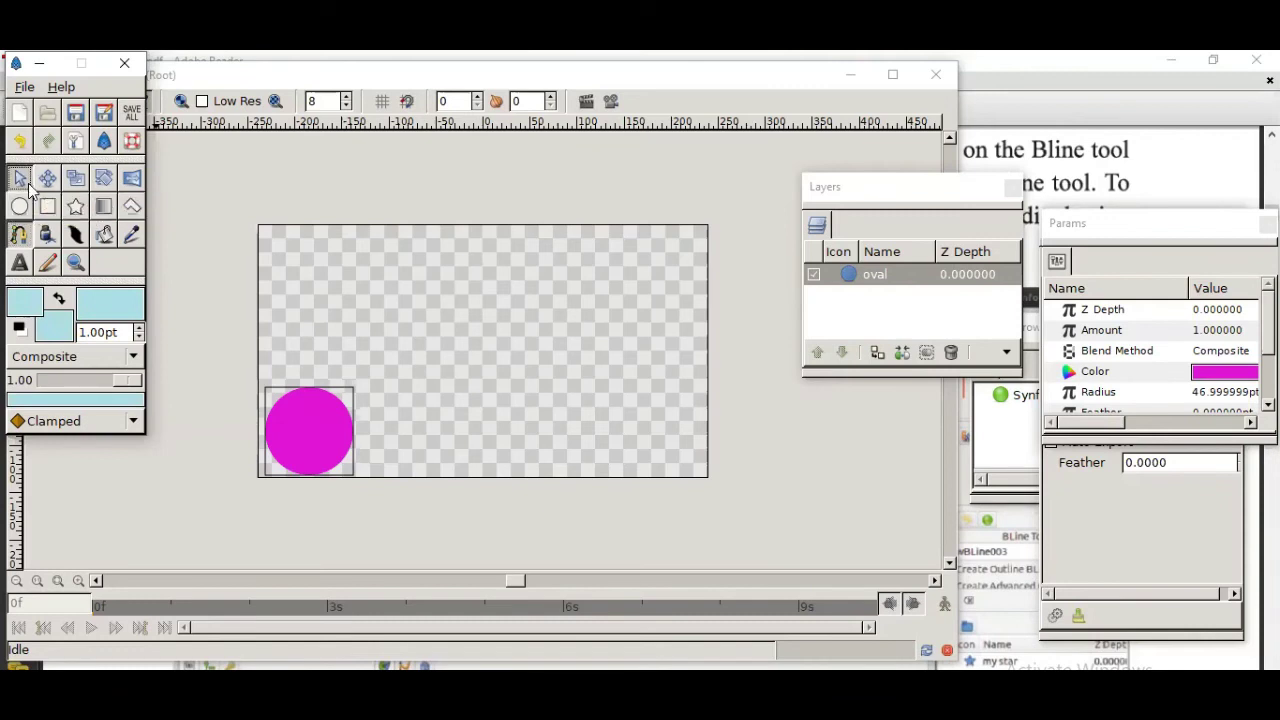
left_click(20, 237)
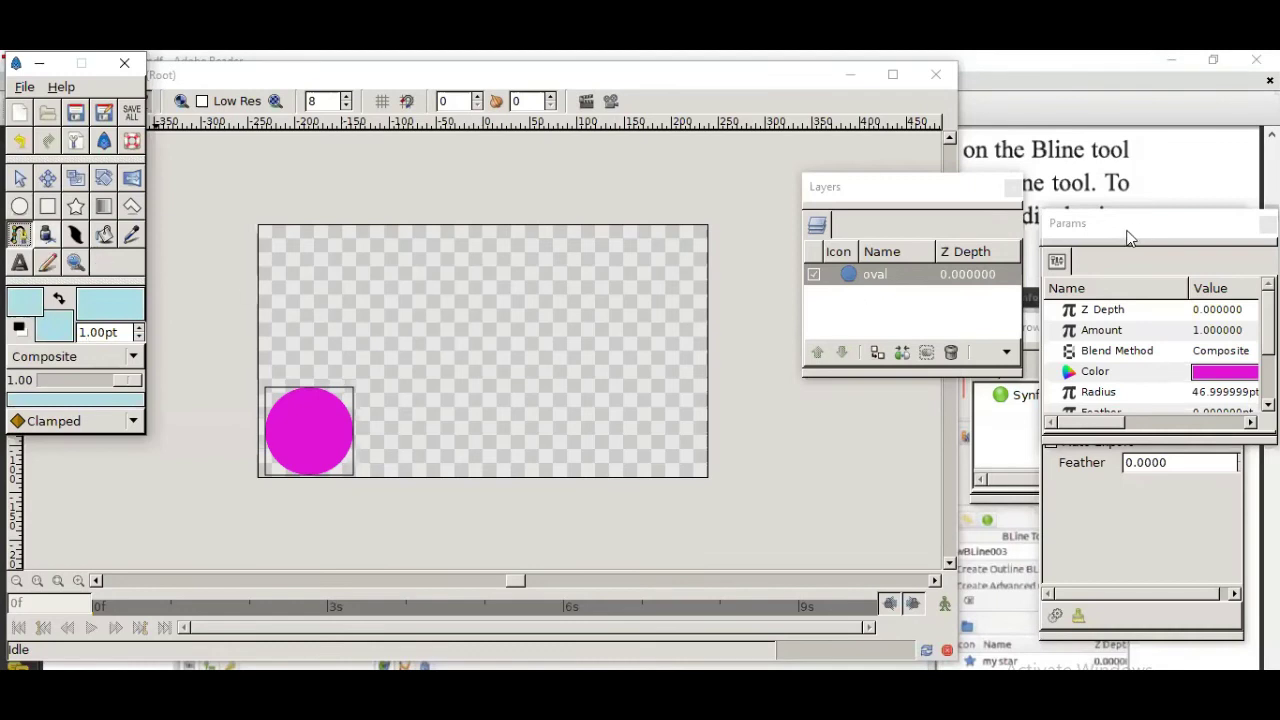
left_click_drag(1128, 237, 851, 111)
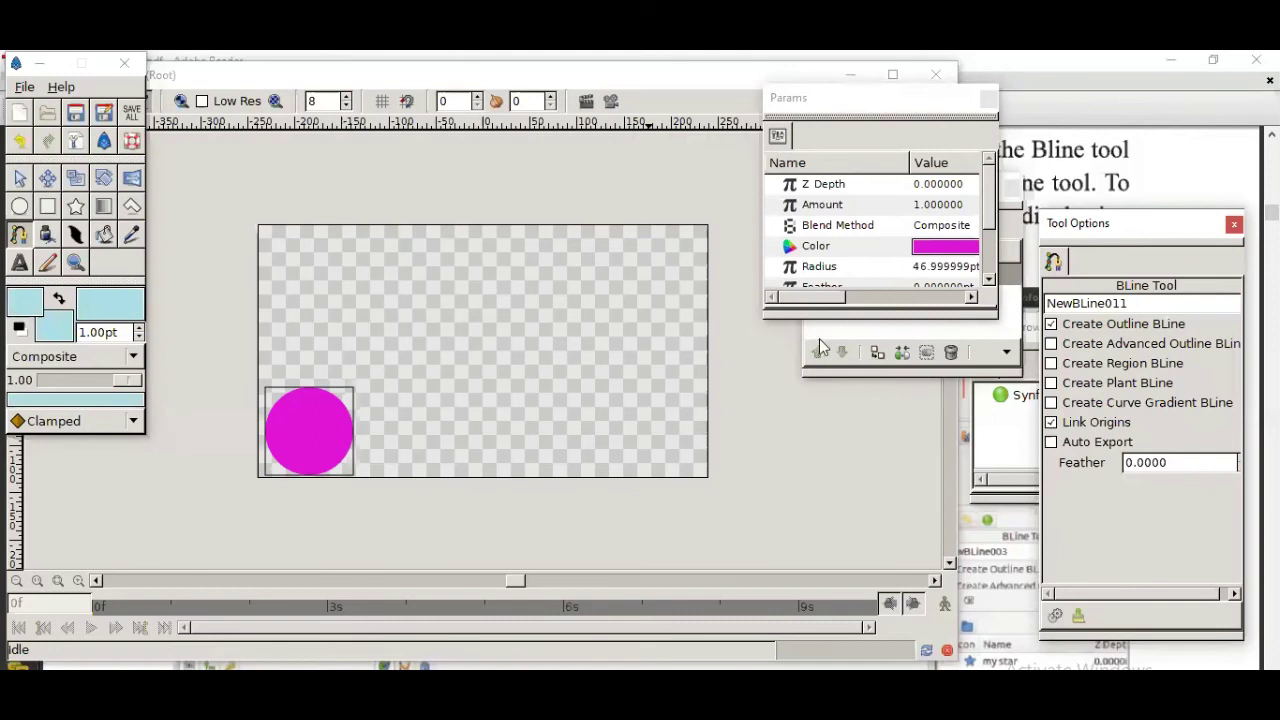
left_click_drag(1112, 224, 876, 226)
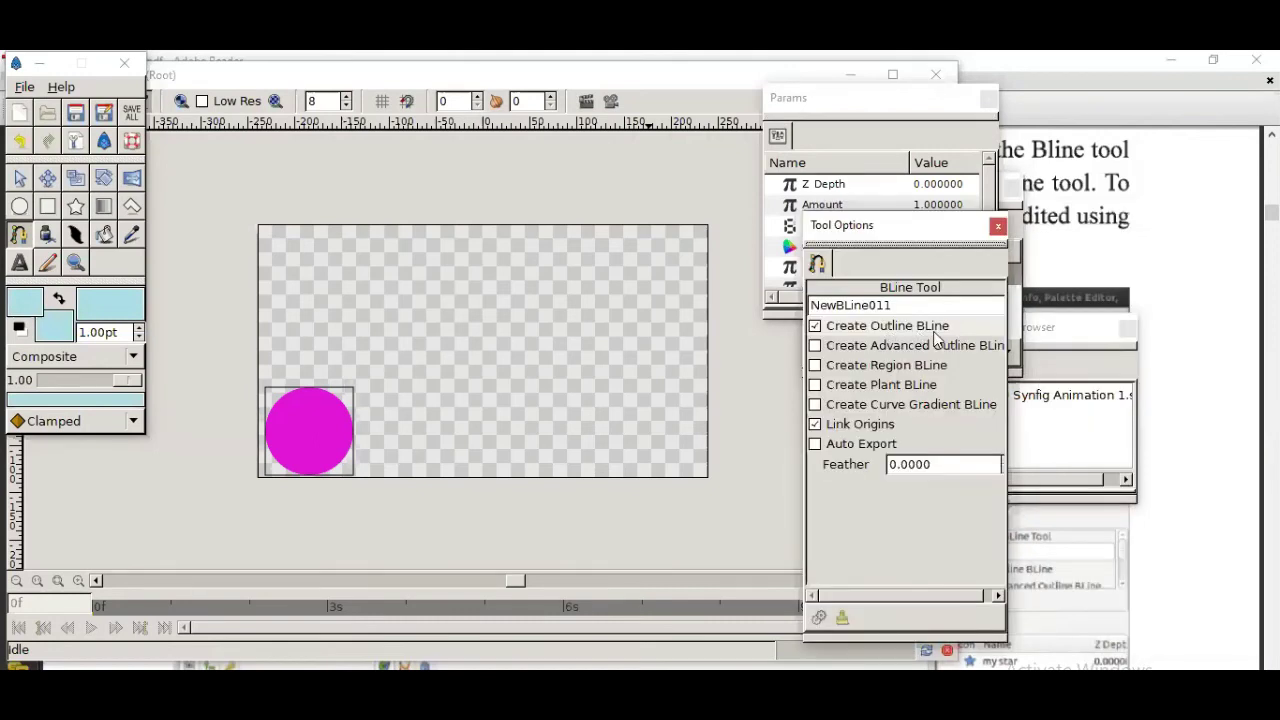
- Set the outline color to purple with Red 67.5, Green 17.8 and Blue 89.3
left_click(32, 300)
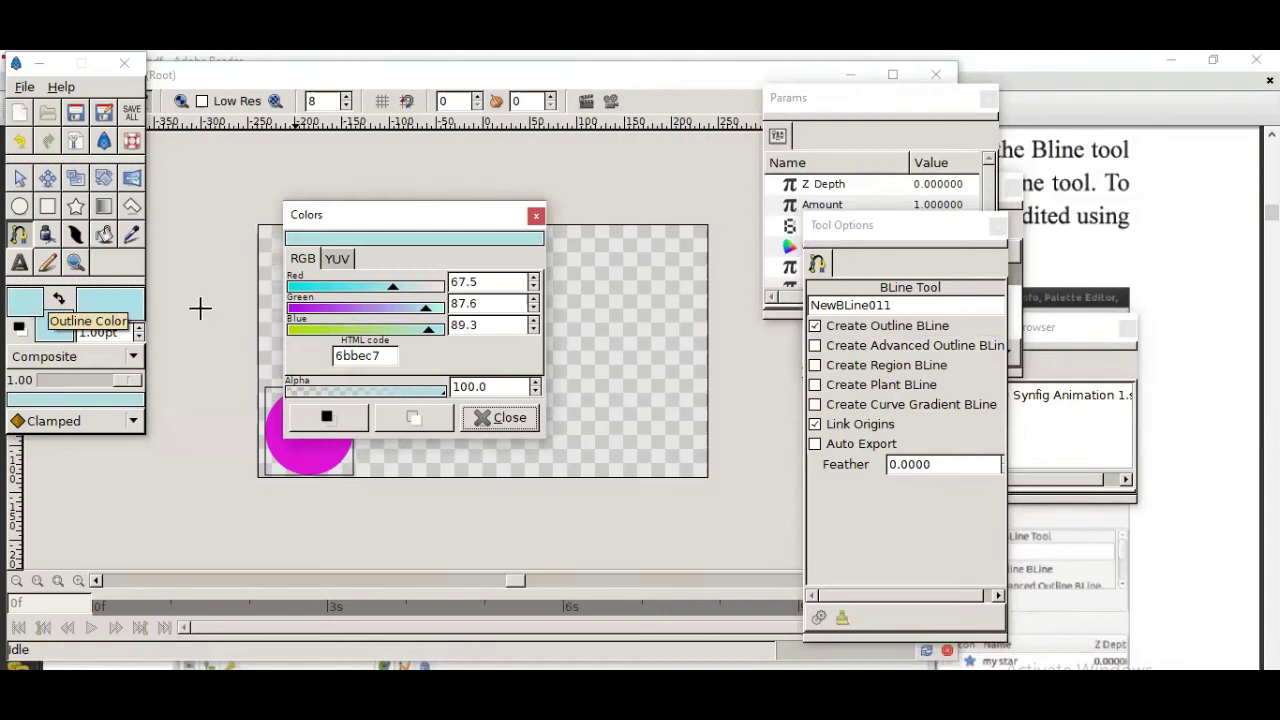
left_click(316, 314)
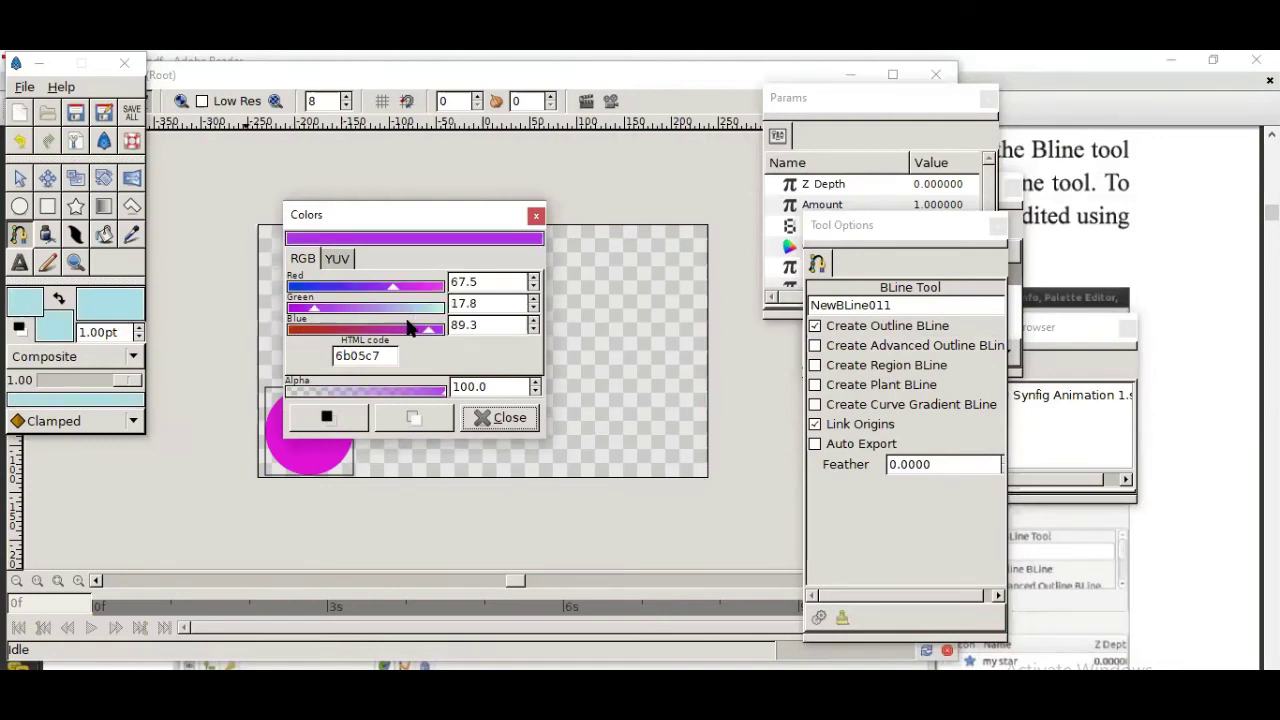
left_click(362, 429)
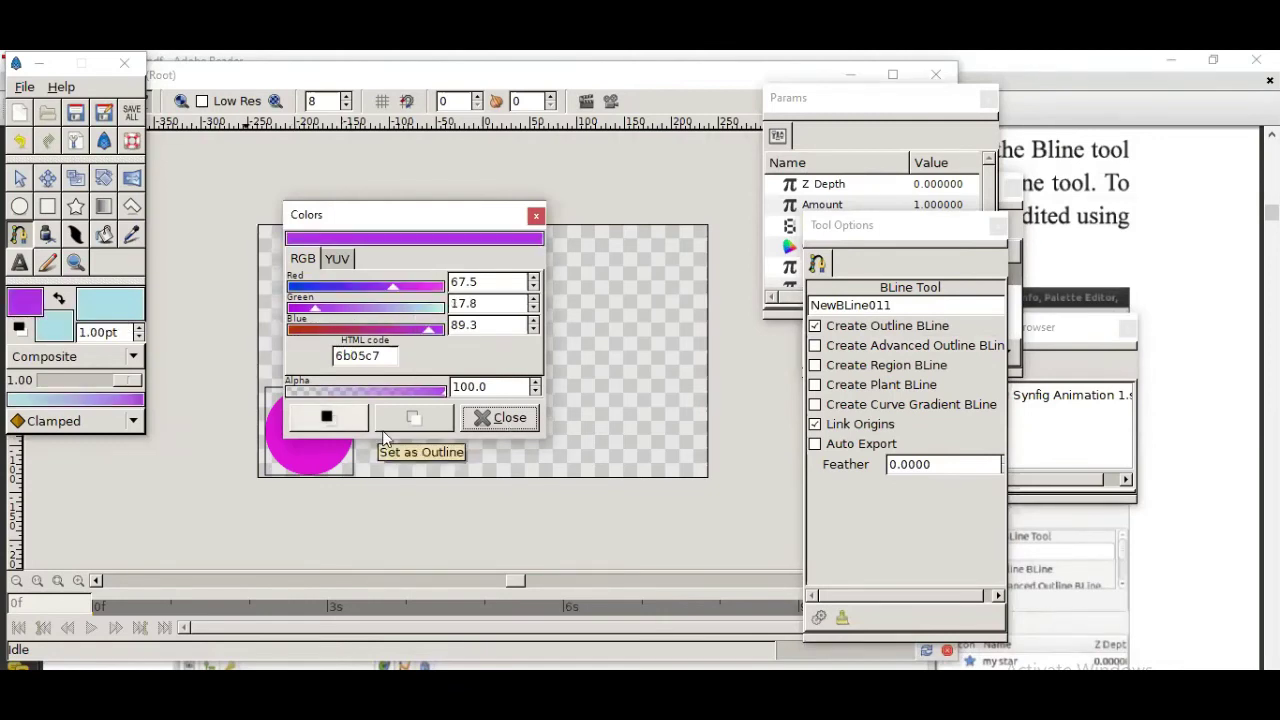
left_click(505, 418)
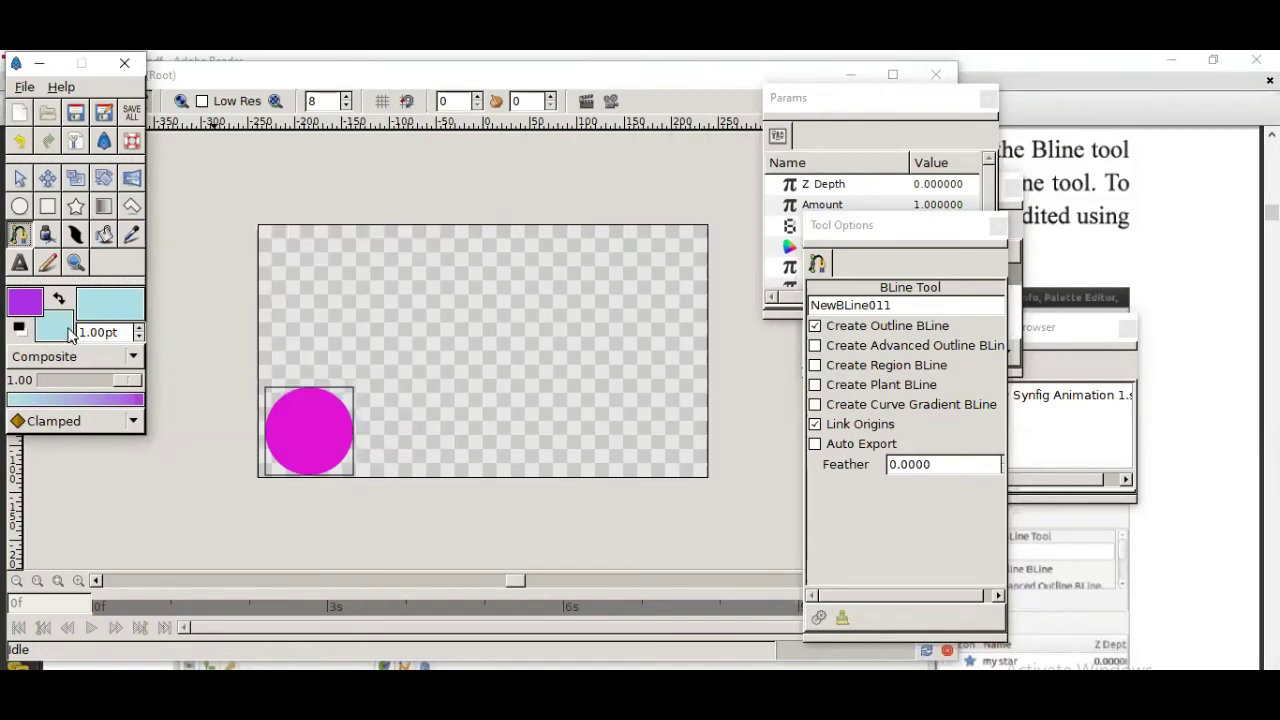
- Turn off Create Outline BLine and turn on Create Region BLine for the BLine tool
left_click(816, 327)
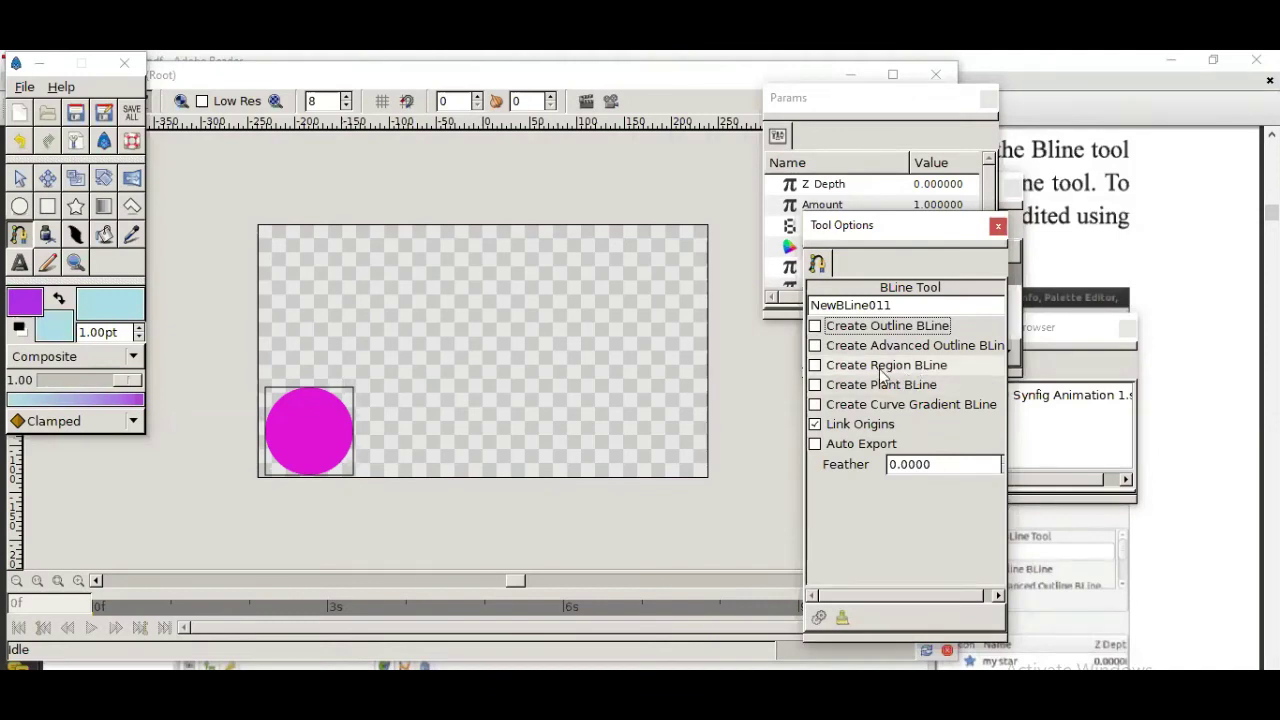
left_click(816, 366)
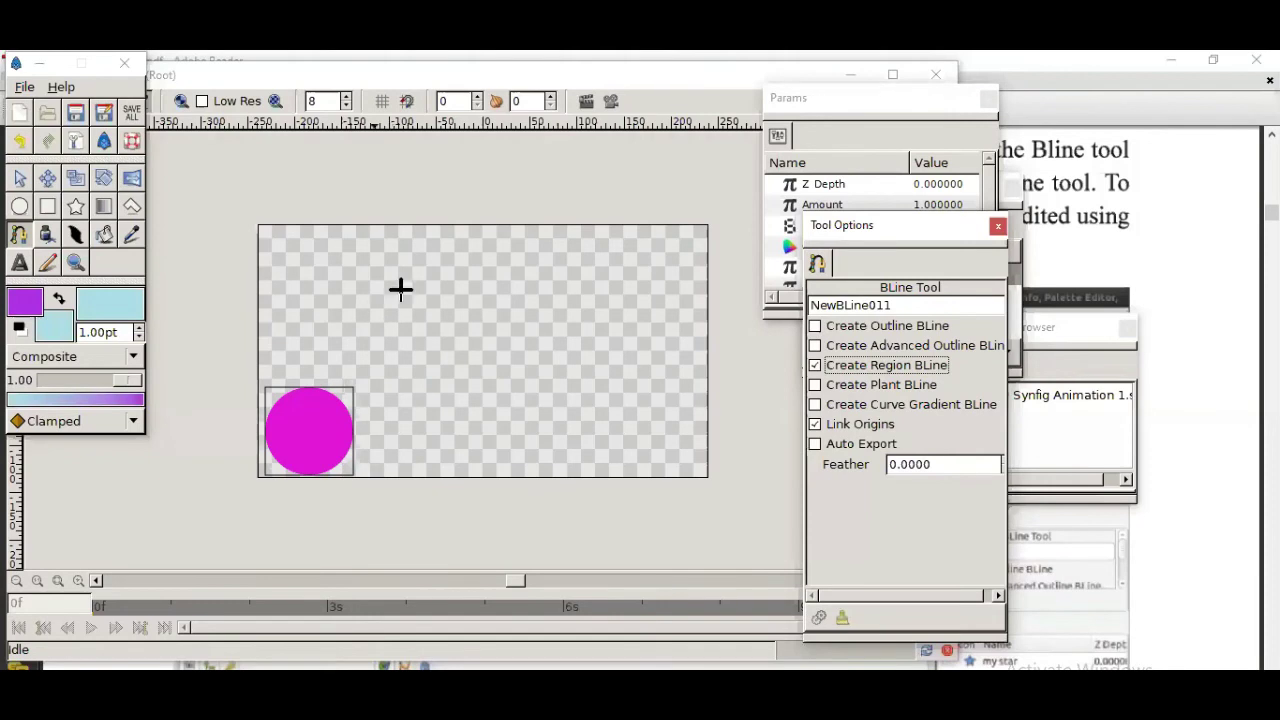
- Draw a six-vertex BLine polygon in the upper middle of the canvas and close it with Loop BLine
left_click(376, 313)
left_click(447, 259)
left_click(551, 264)
left_click(567, 318)
left_click(519, 385)
left_click(452, 392)
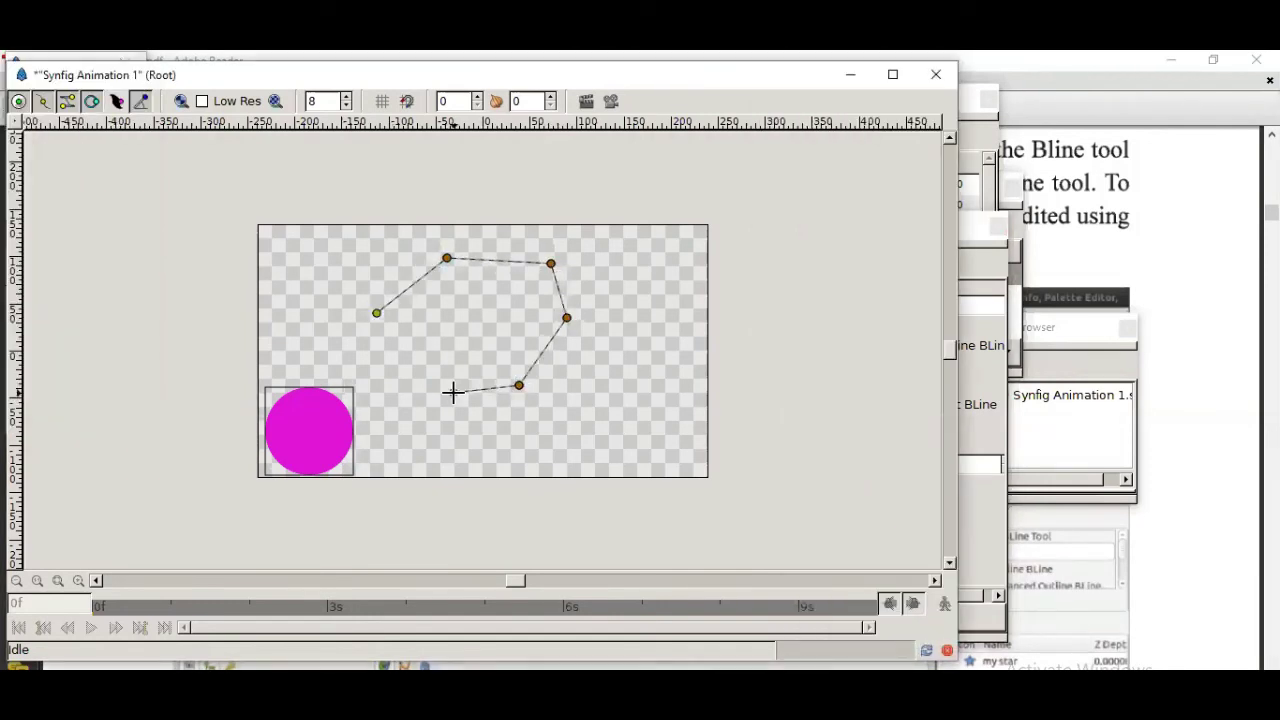
left_click(418, 384)
left_click(376, 312)
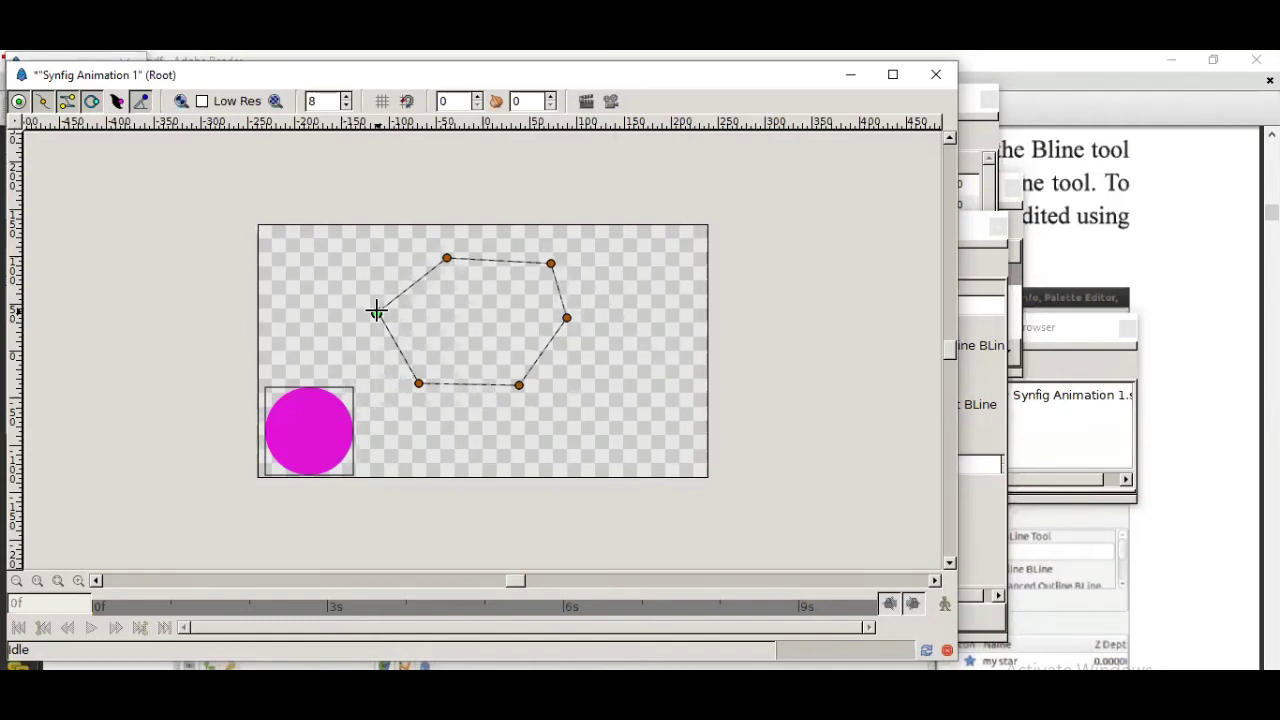
right_click(376, 312)
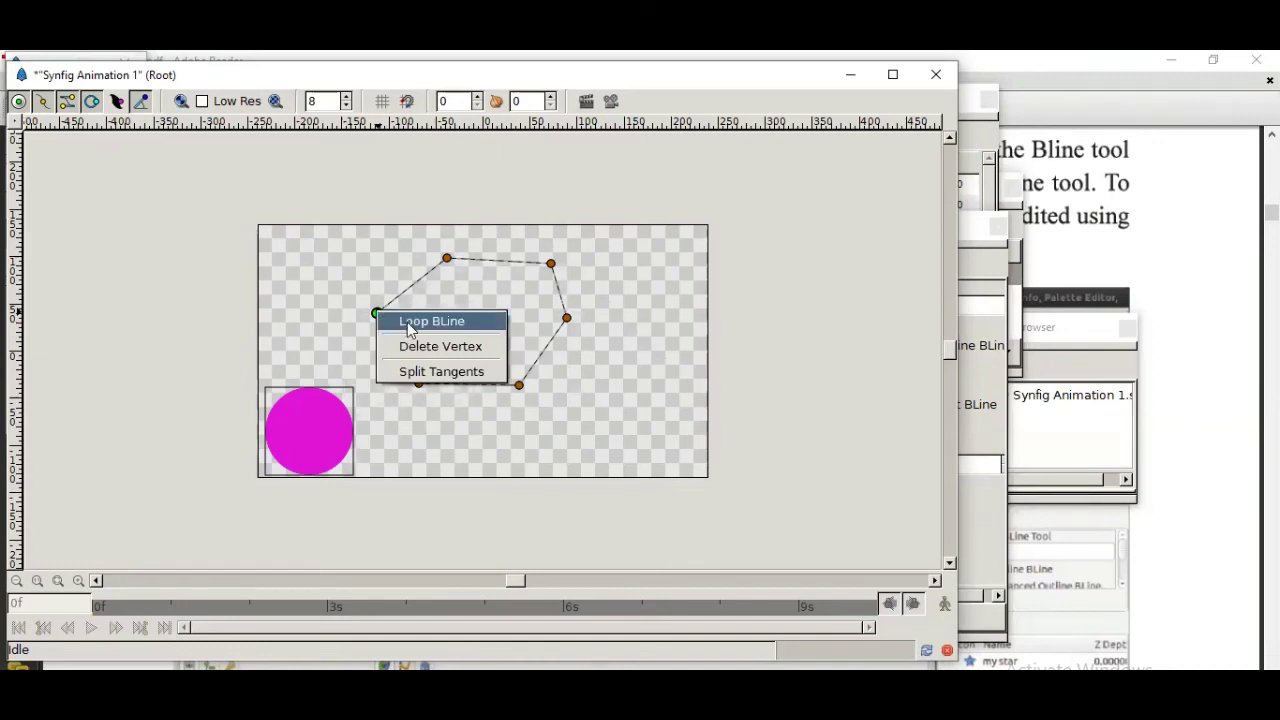
left_click(409, 328)
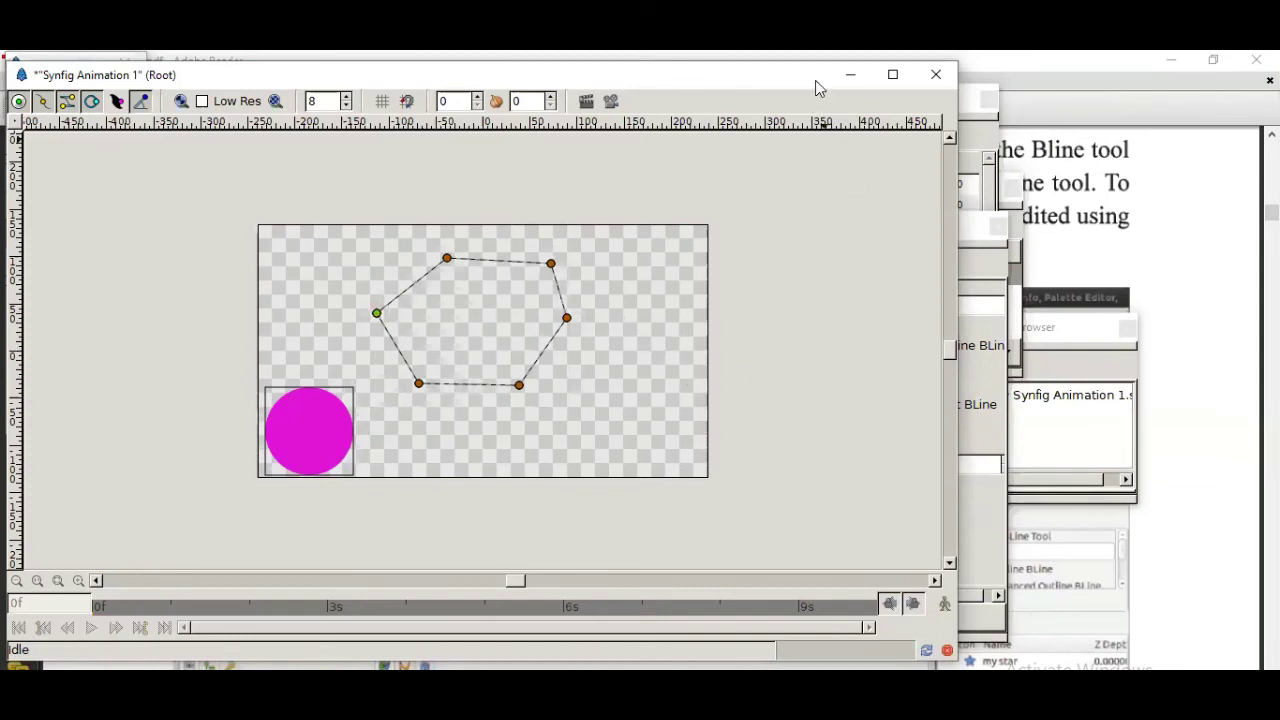
- Pull out tangents from the BLine's two upper vertices and its rightmost vertex to curve the adjoining segments
left_click_drag(815, 82, 783, 78)
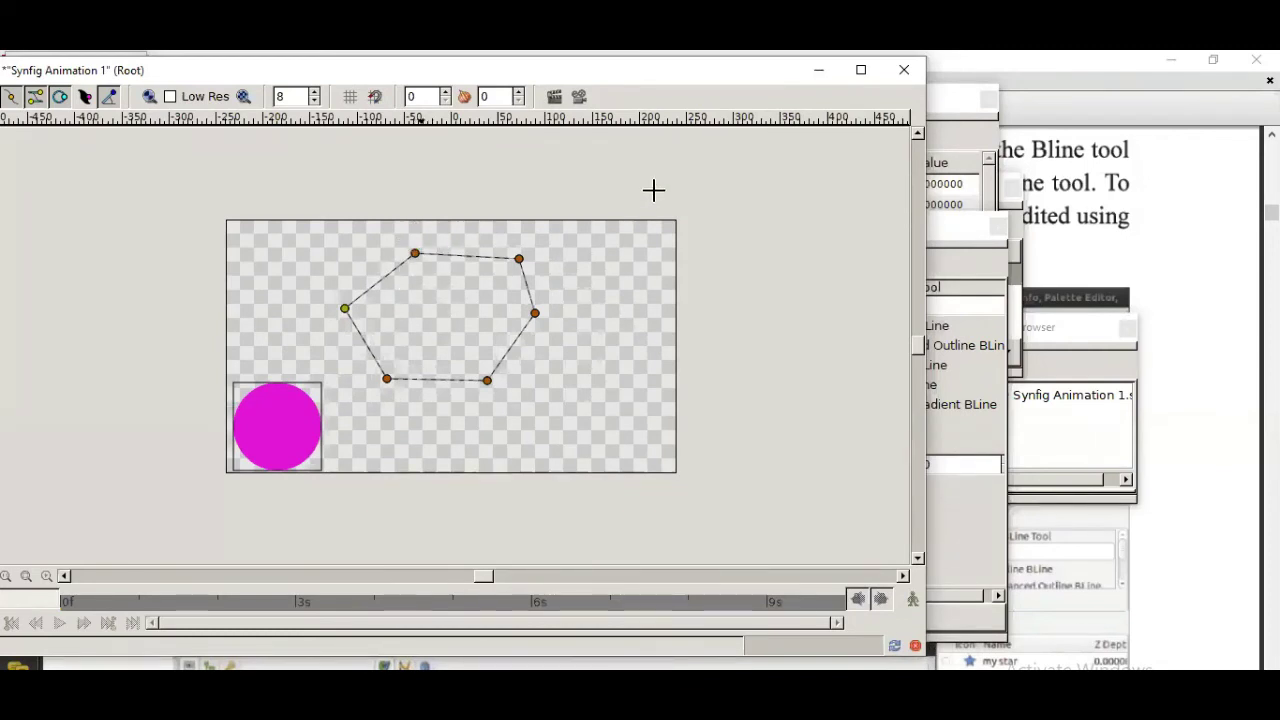
key("ctrl+equal")
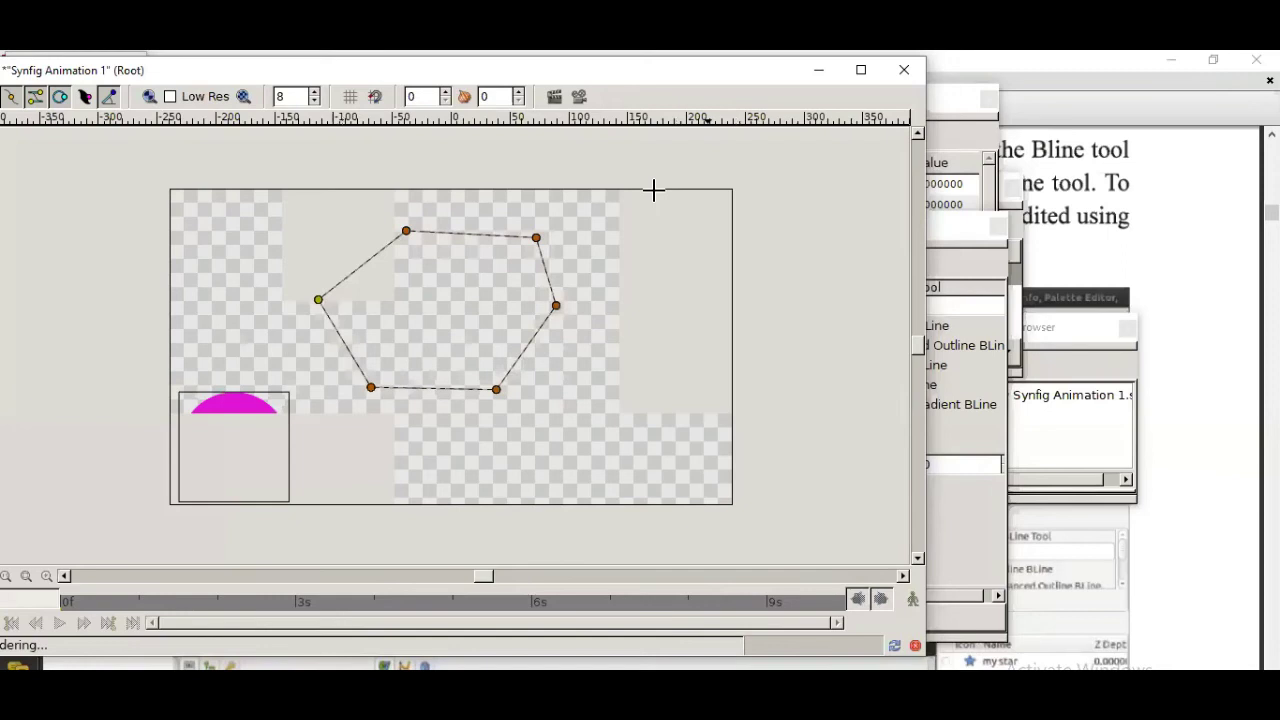
key("ctrl+equal")
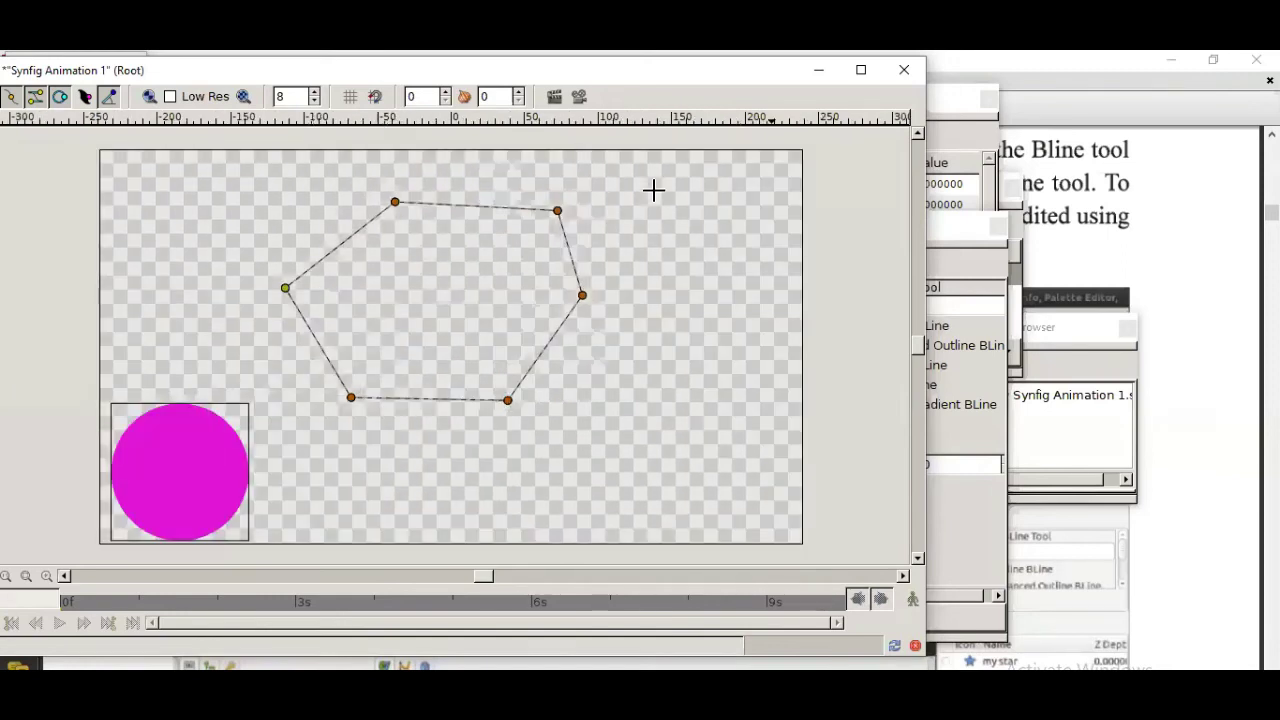
left_click(848, 80)
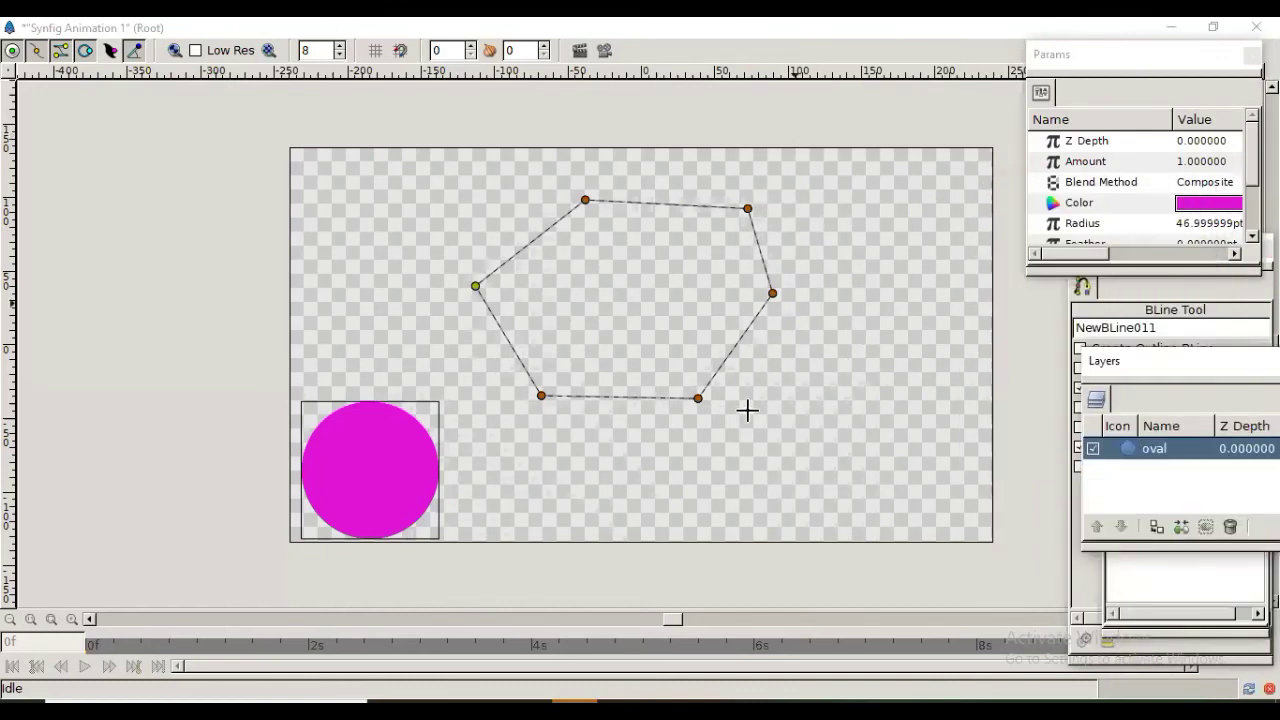
key("equal")
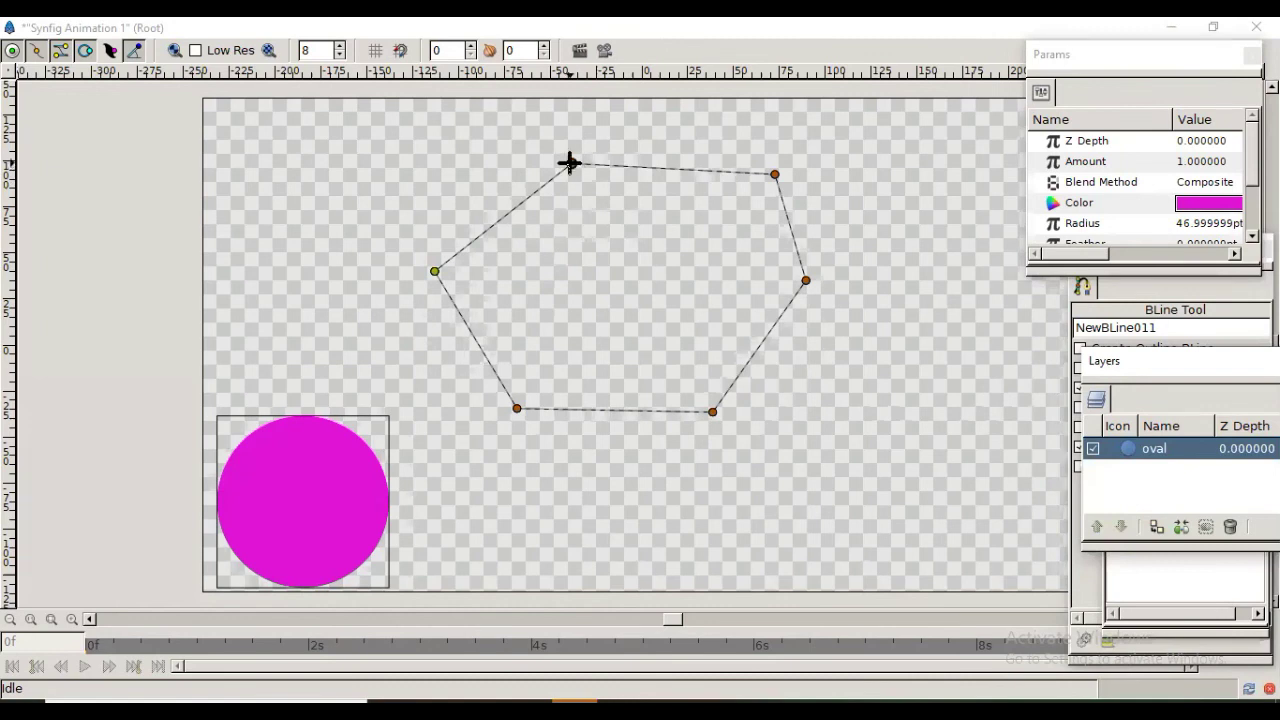
left_click_drag(570, 163, 556, 87)
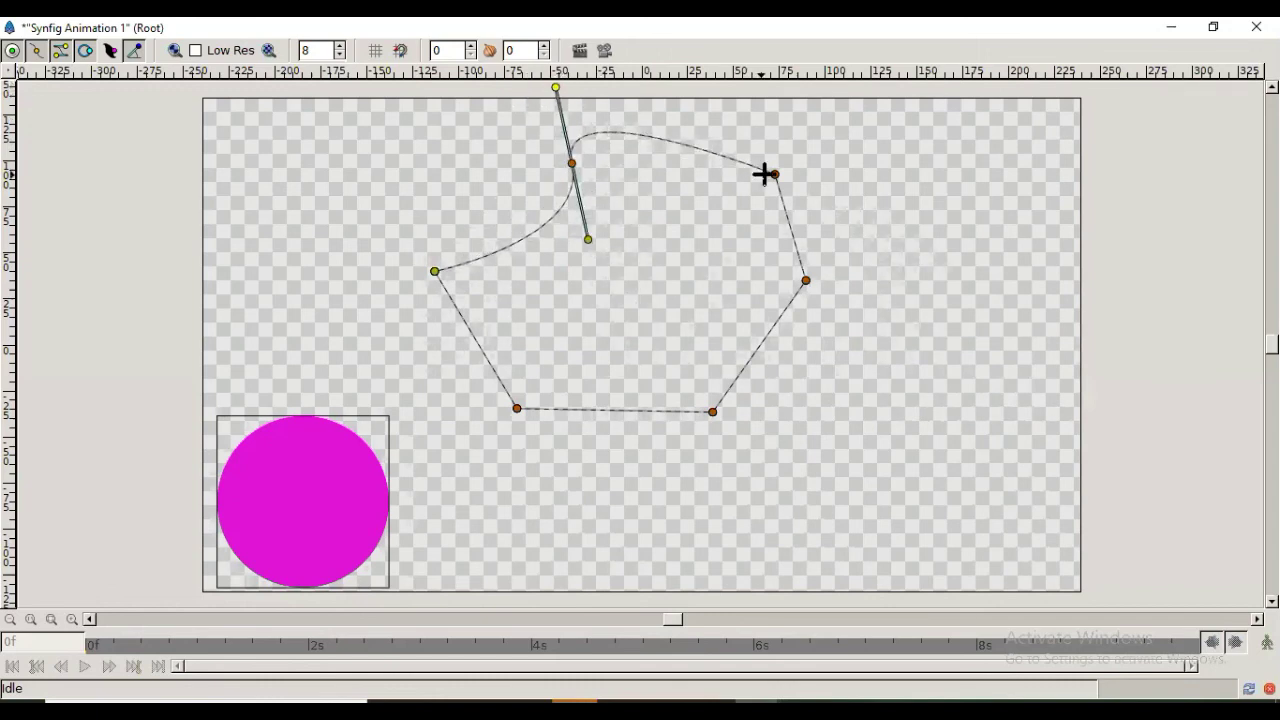
left_click_drag(775, 174, 811, 109)
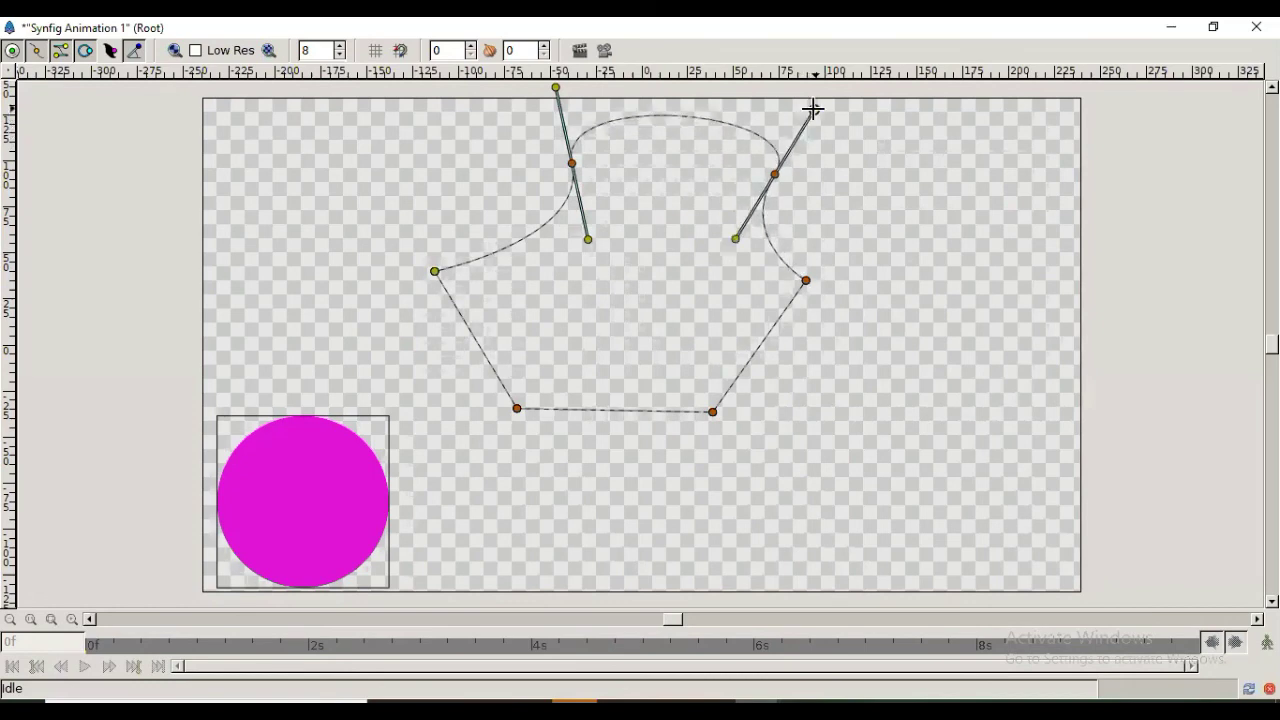
left_click_drag(806, 280, 781, 228)
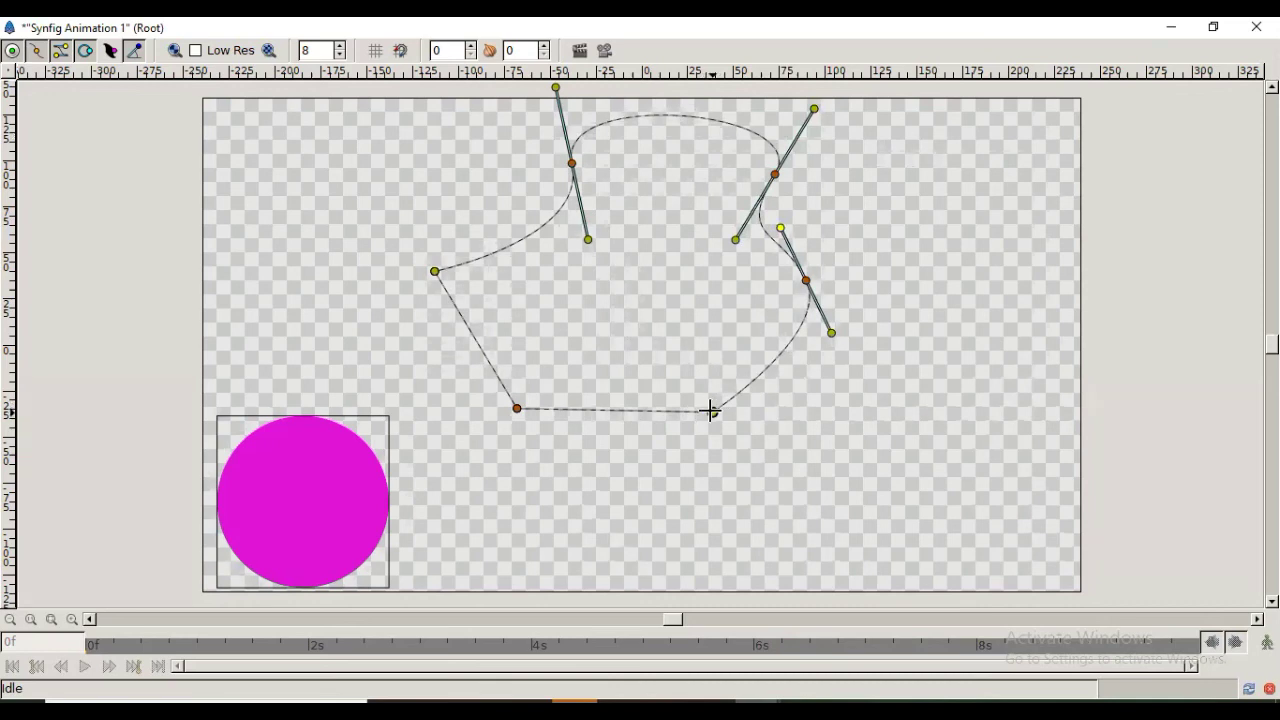
- Pull out tangents from the BLine's two lower vertices and its leftmost vertex to curve the remaining sides
left_click_drag(709, 410, 764, 497)
left_click(516, 408)
left_click_drag(518, 392, 495, 491)
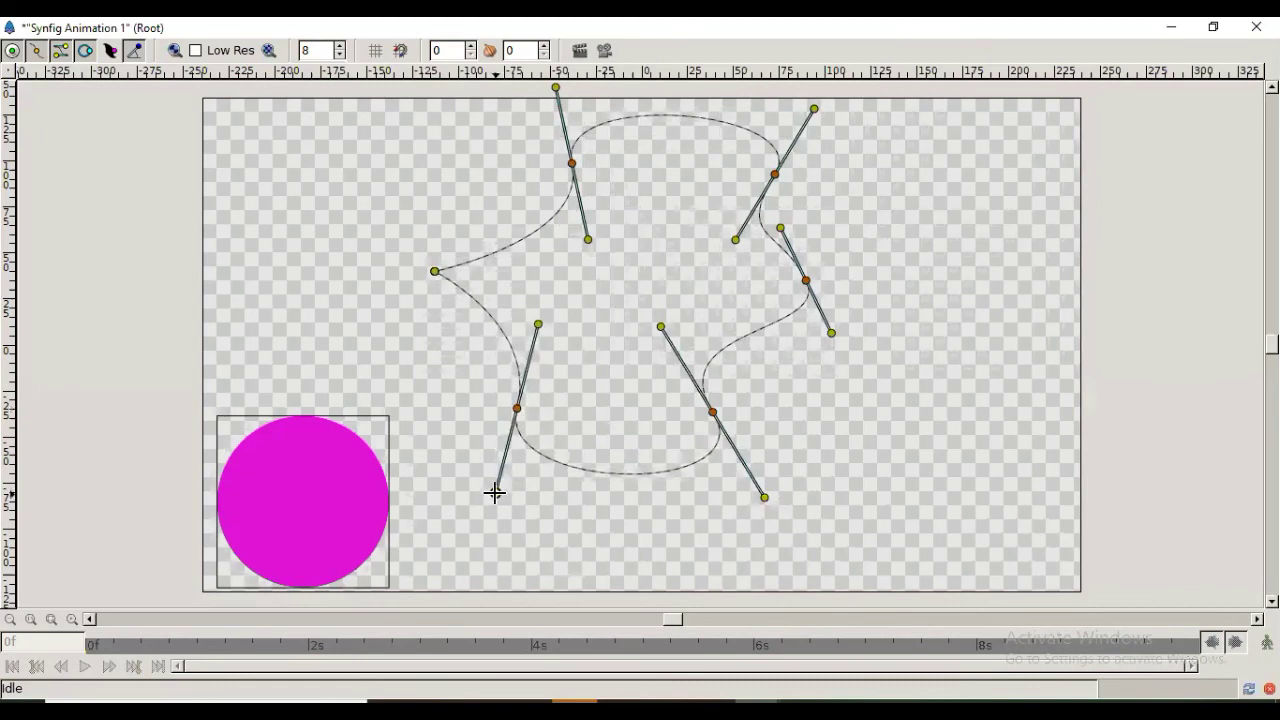
left_click(435, 270)
left_click_drag(434, 271, 448, 191)
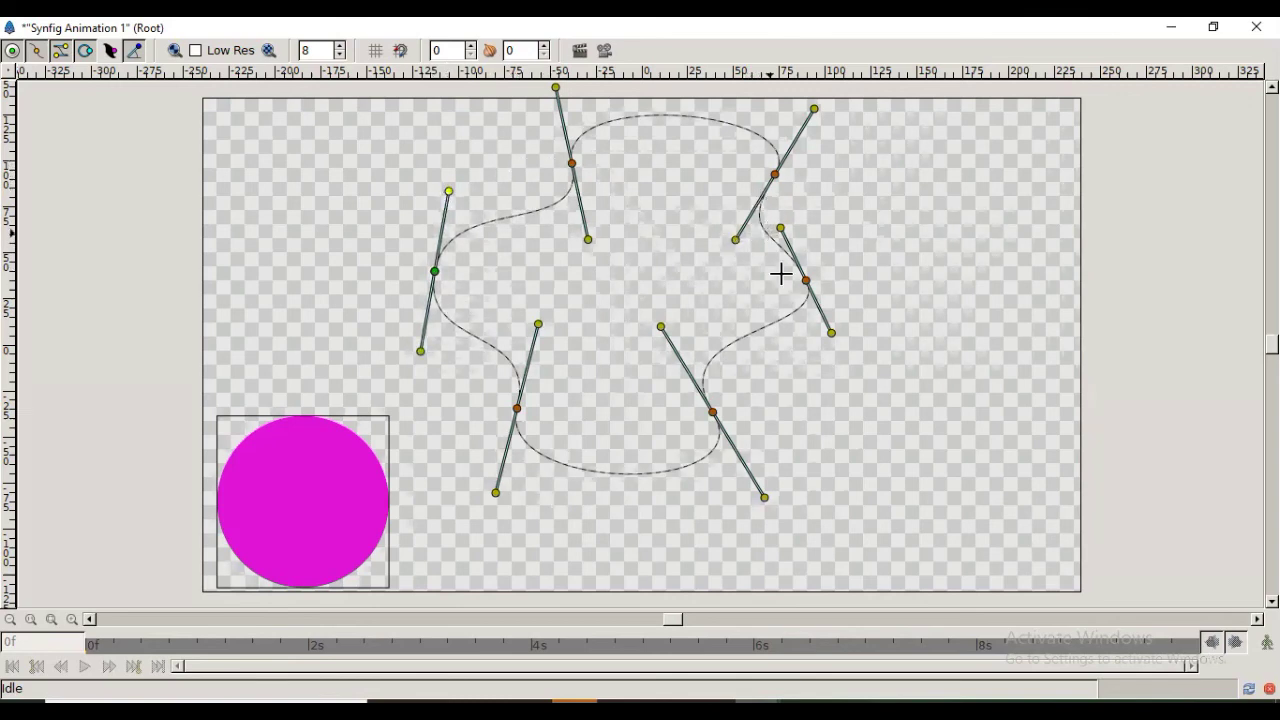
- Reposition the BLine's two lower, upper-left and leftmost vertices inward to make the outline more compact
left_click_drag(712, 410, 685, 355)
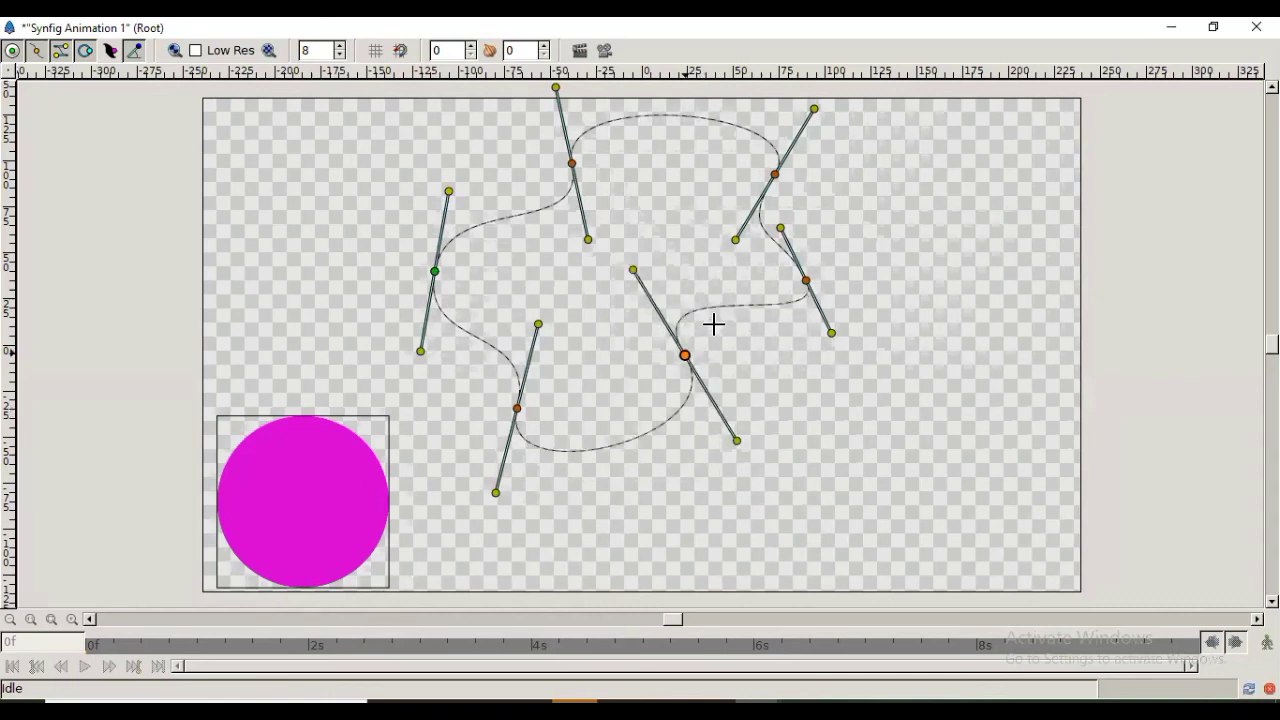
key("ctrl+z")
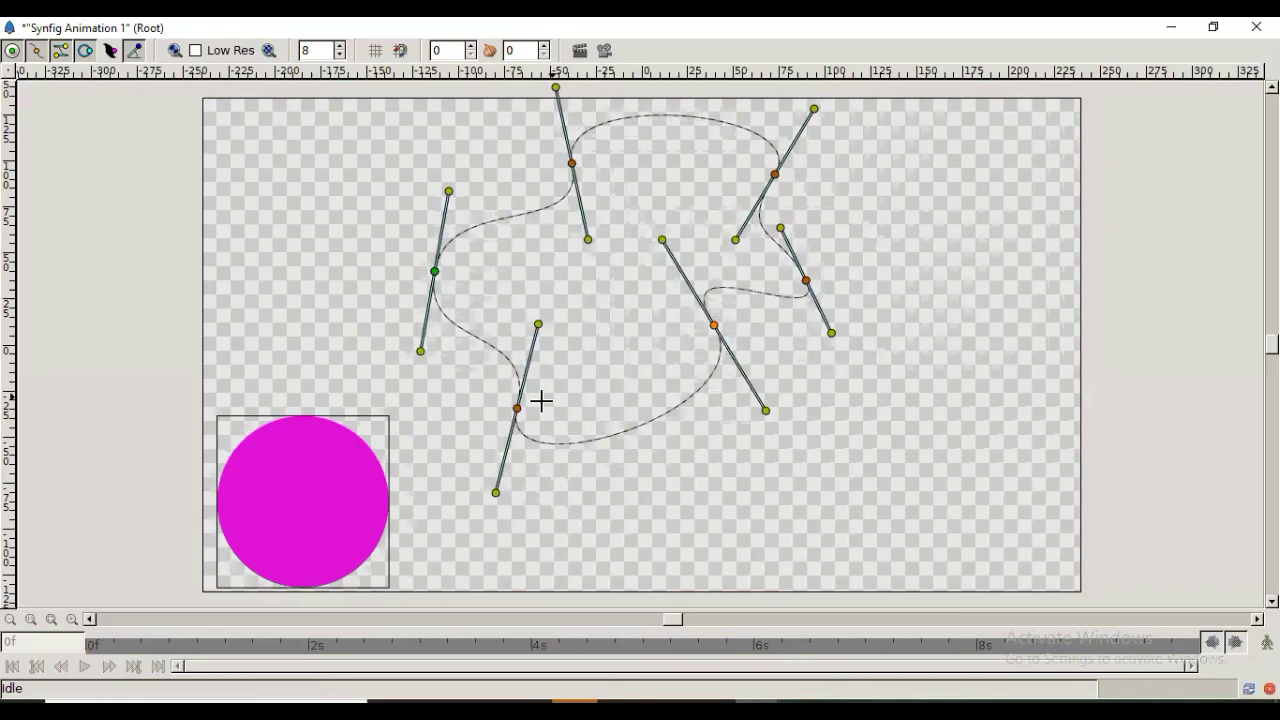
left_click_drag(512, 408, 563, 329)
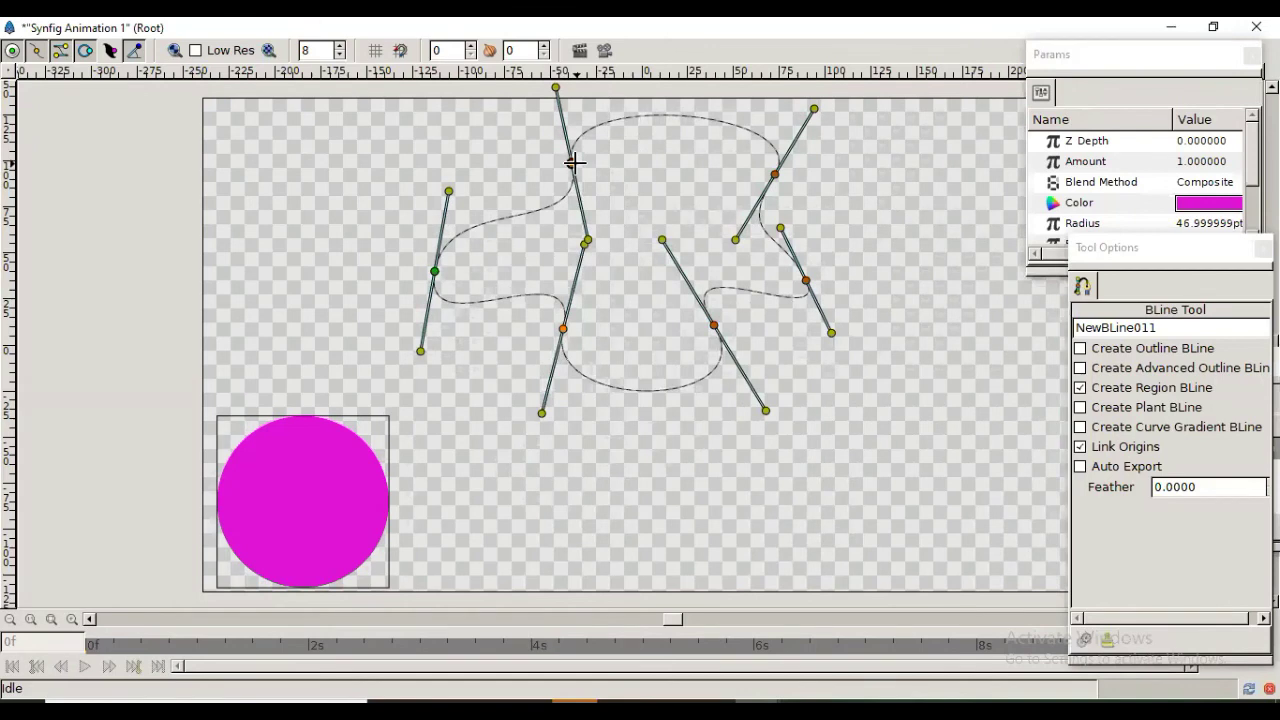
left_click_drag(573, 162, 638, 160)
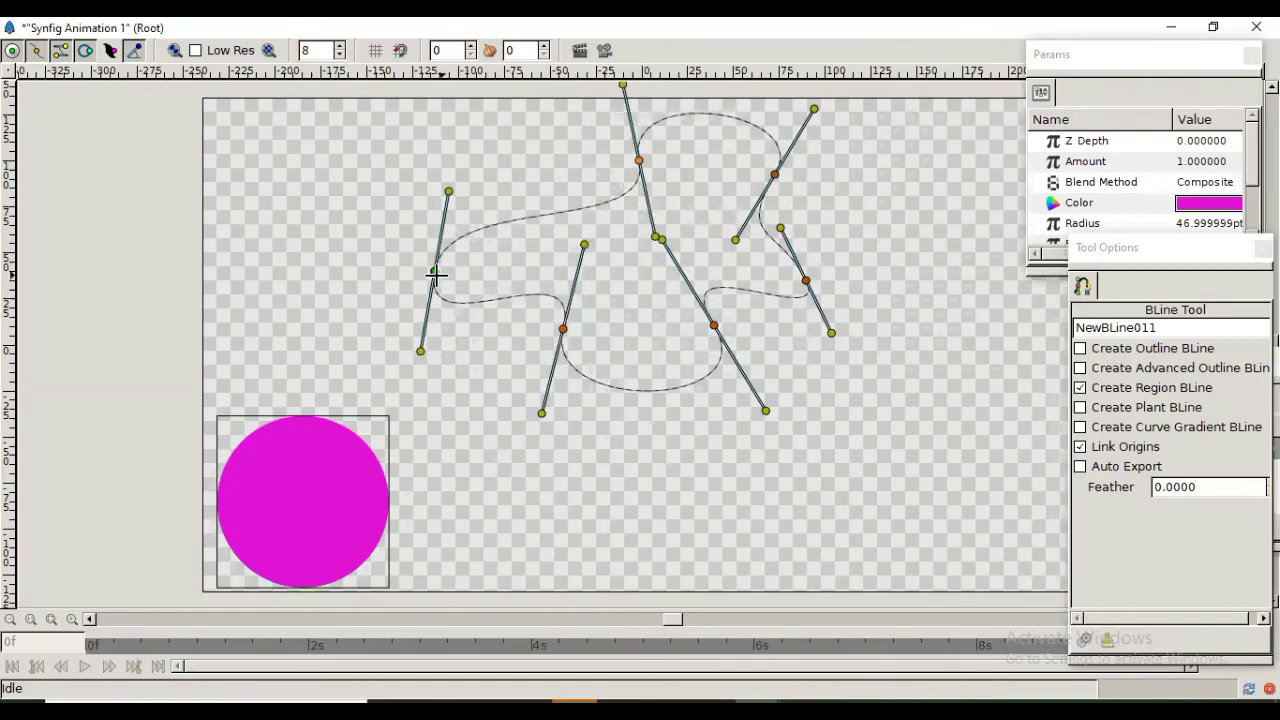
left_click_drag(432, 268, 531, 223)
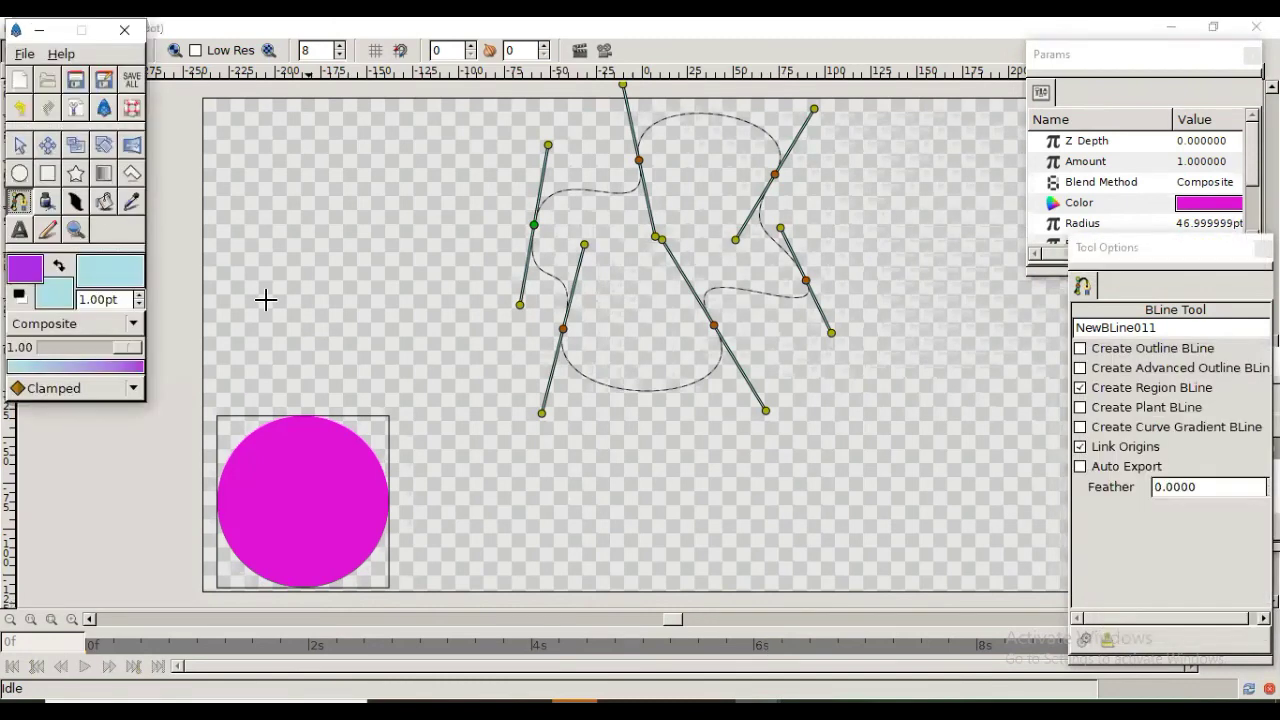
- Finish the BLine as a filled region by switching to the Transform tool, select the new shape, and clear the selection
left_click(19, 146)
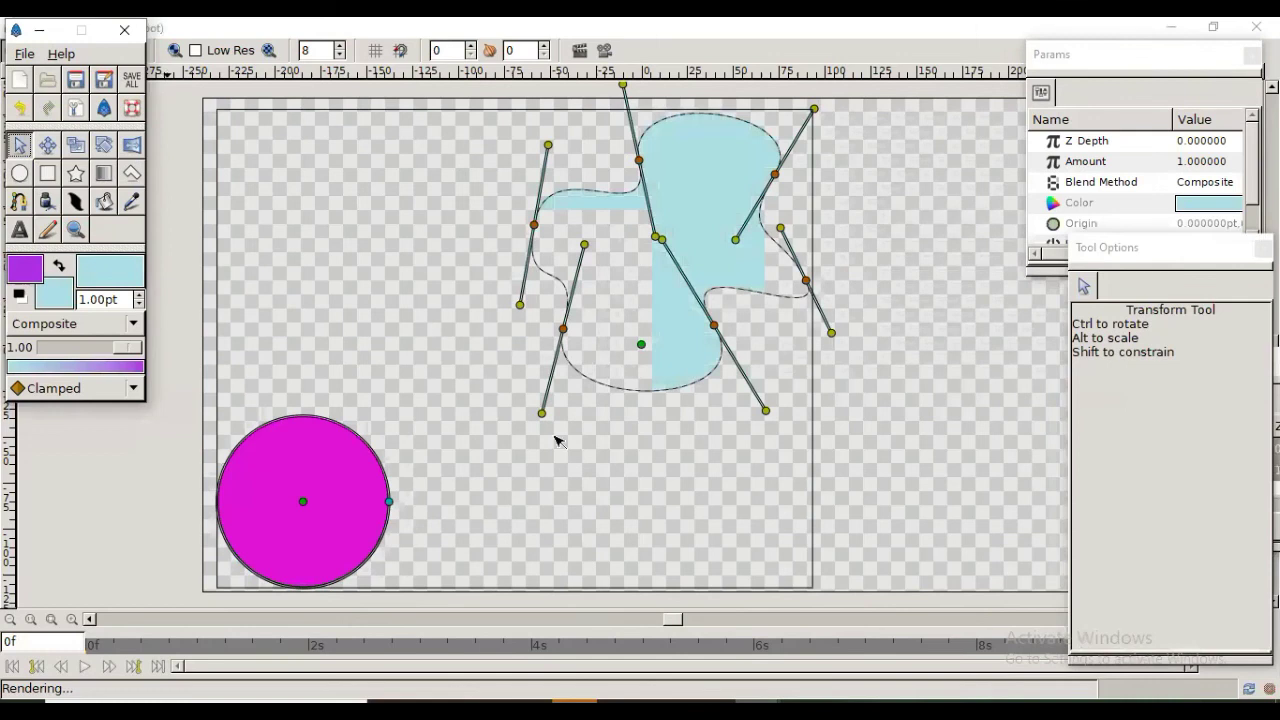
left_click(637, 449)
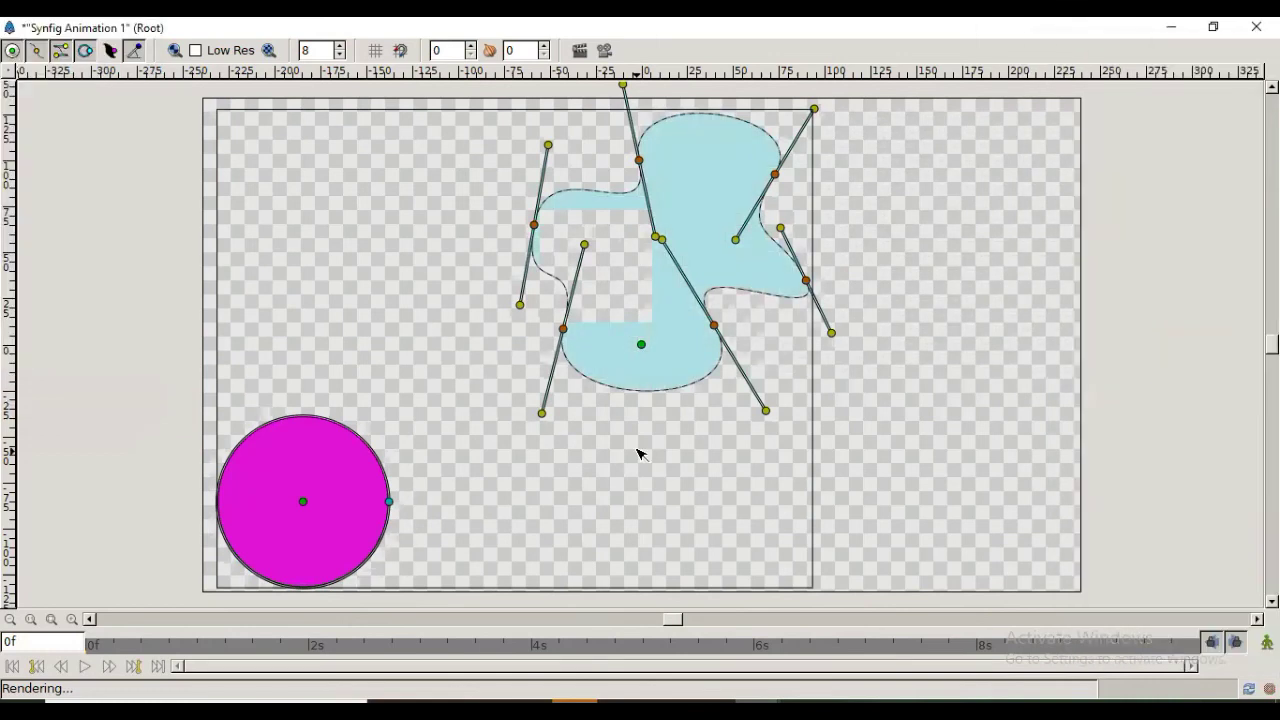
left_click(648, 302)
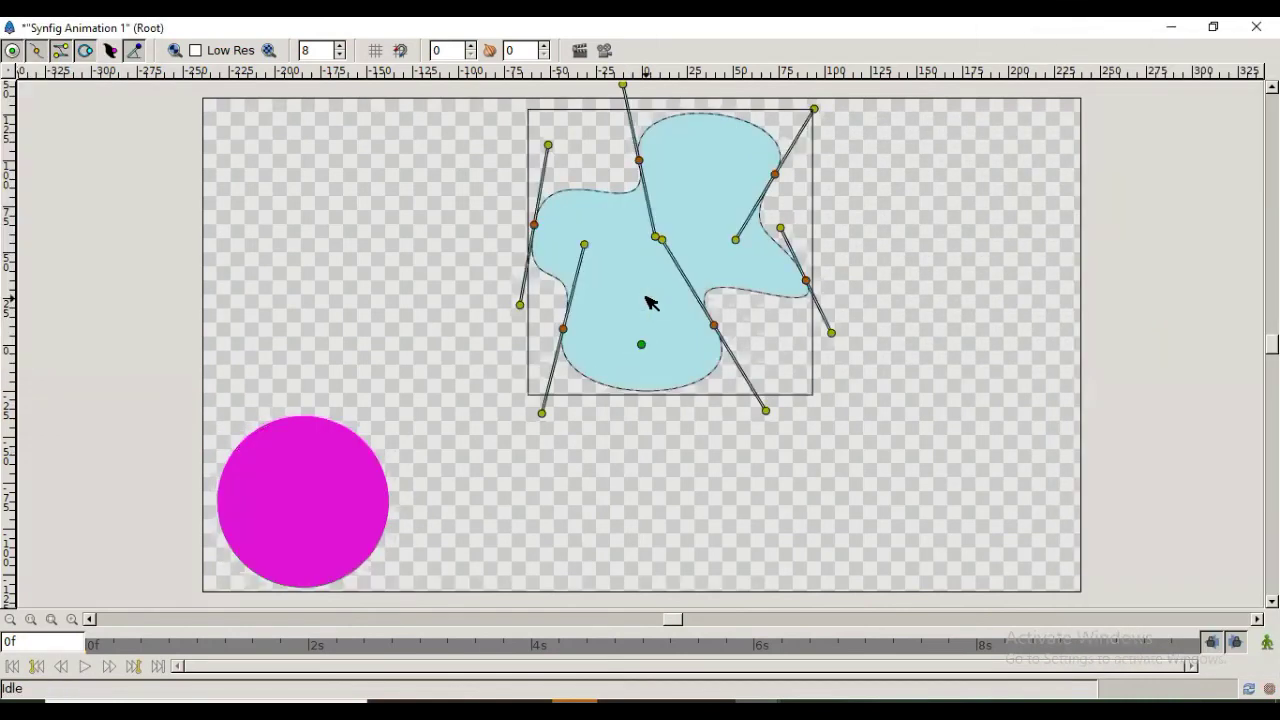
left_click(648, 430)
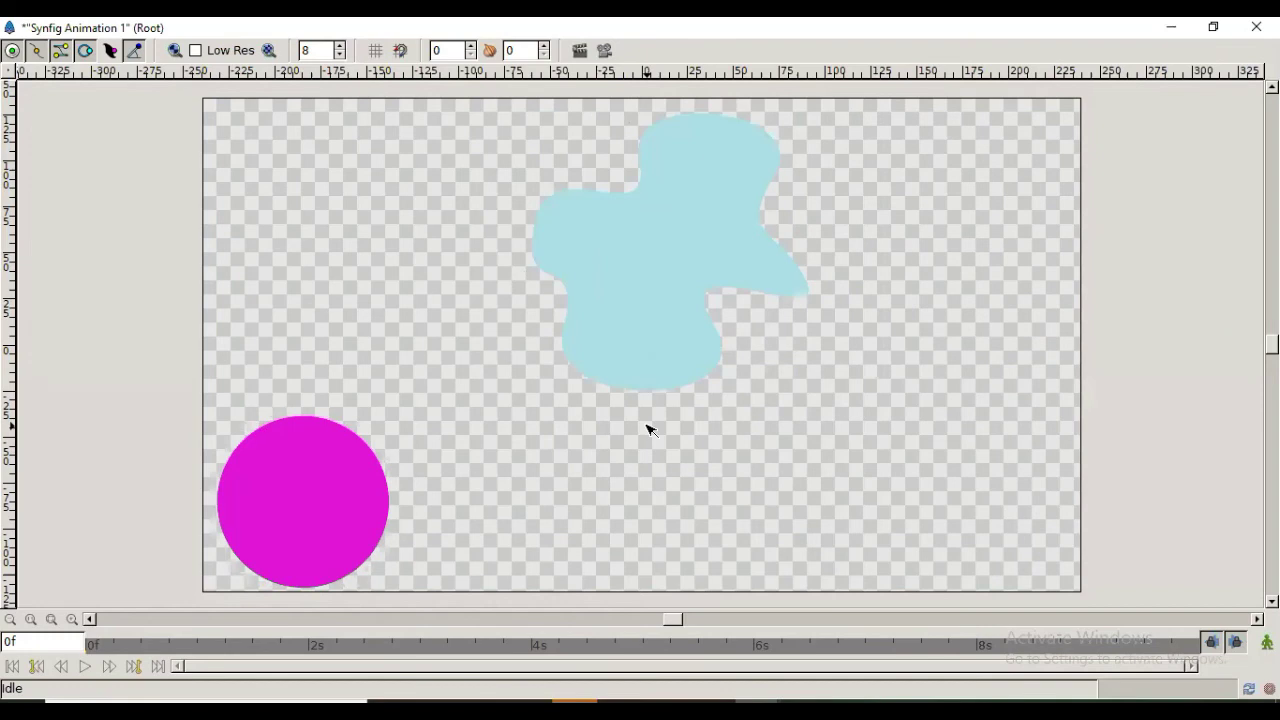